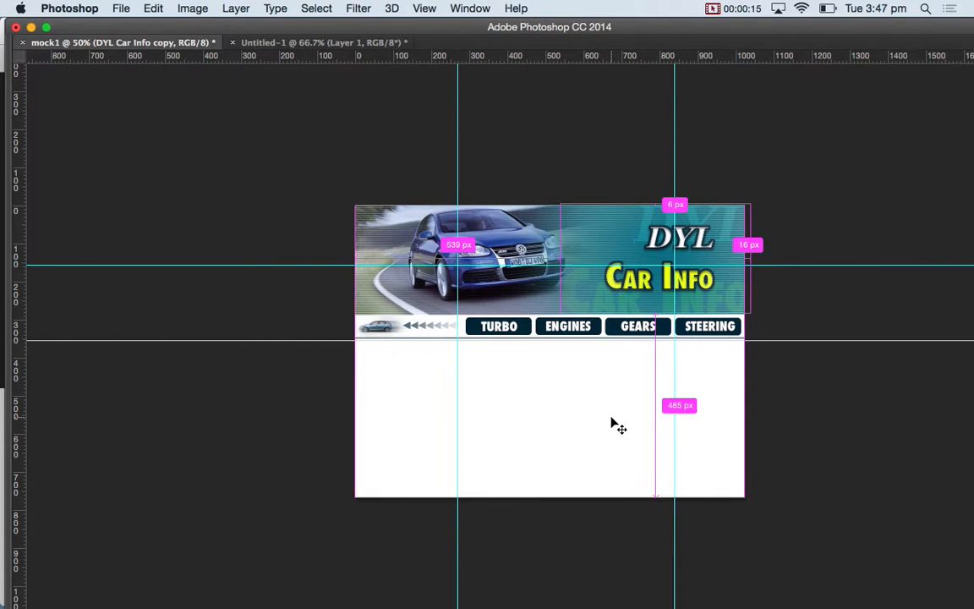
Add a new empty layer above Layer 8 copy at the top of the layer stack
{"action": "key", "text": "super+alt+a"}
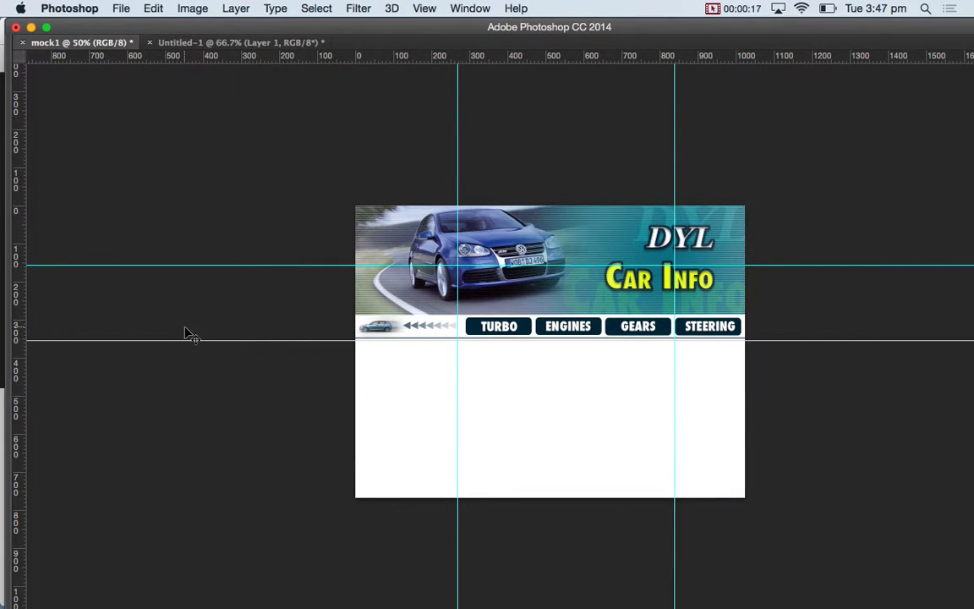
{"action": "key", "text": "Tab"}
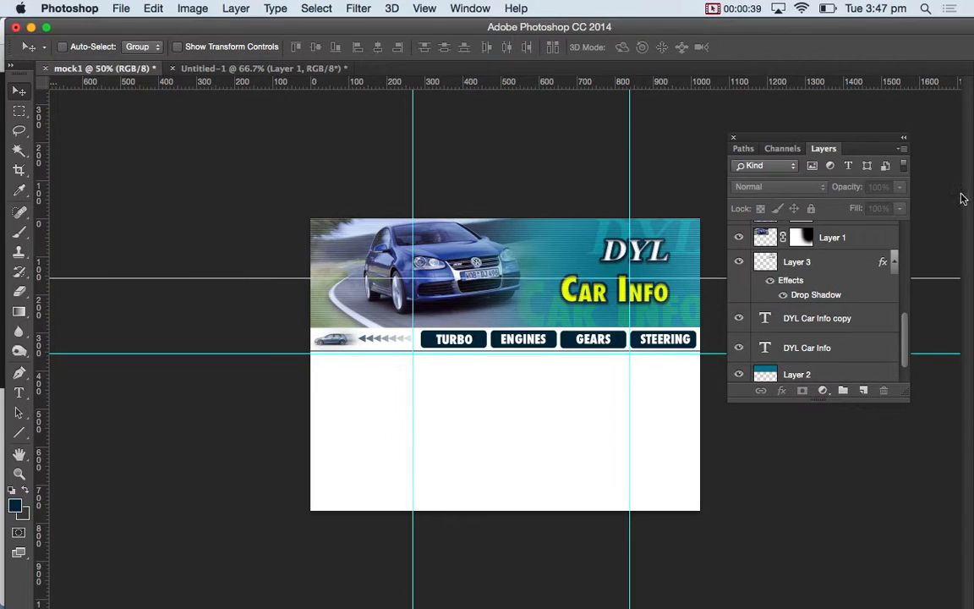
{"action": "left_click_drag", "start_coordinate": [903, 339], "coordinate": [896, 229]}
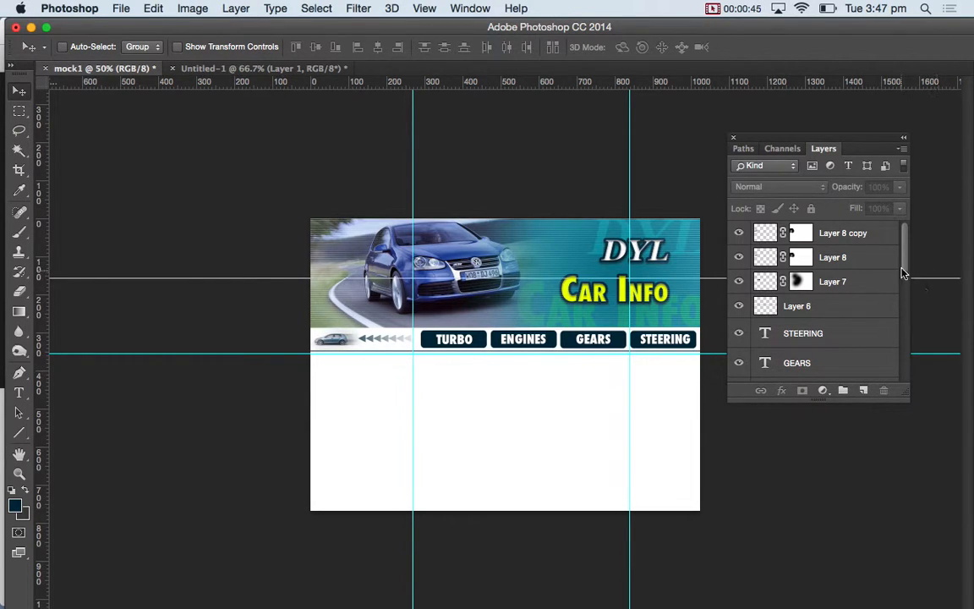
{"action": "left_click", "coordinate": [765, 237]}
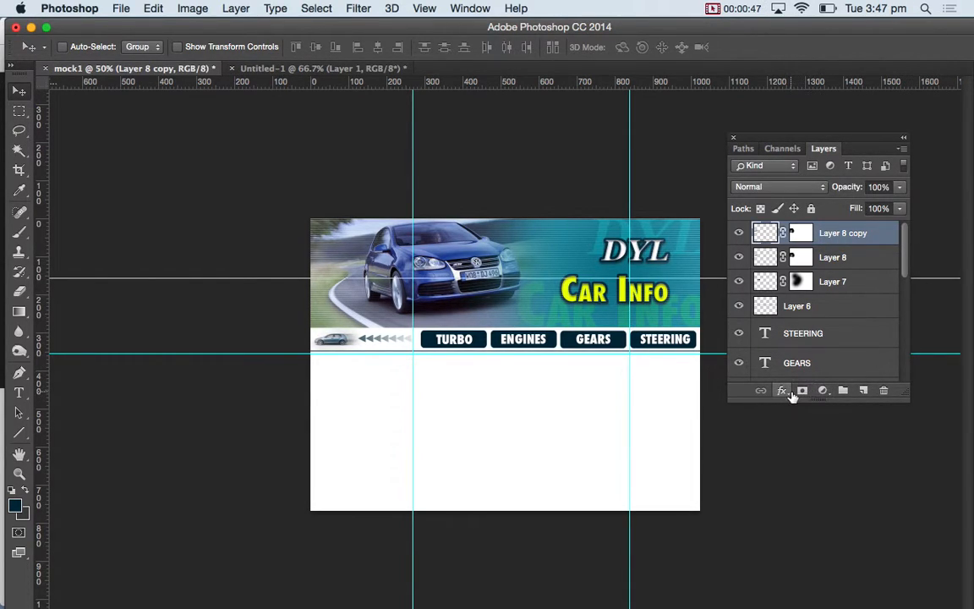
{"action": "left_click", "coordinate": [863, 390]}
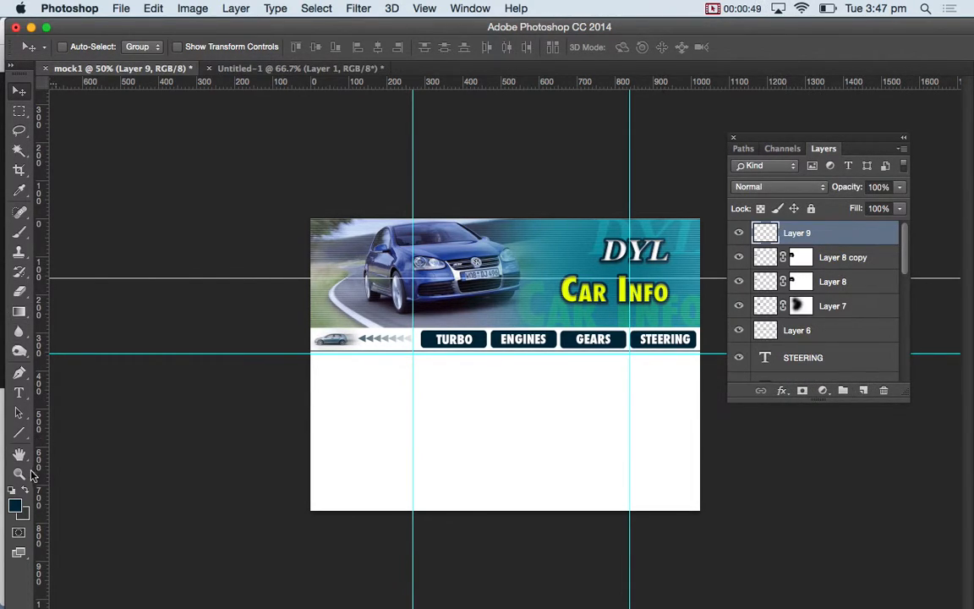
Draw a dark blue rounded rectangle with a 15 px radius, about 230 by 345 px, in the left column below the navigation bar
{"action": "left_click", "coordinate": [22, 433]}
{"action": "left_click", "coordinate": [93, 442]}
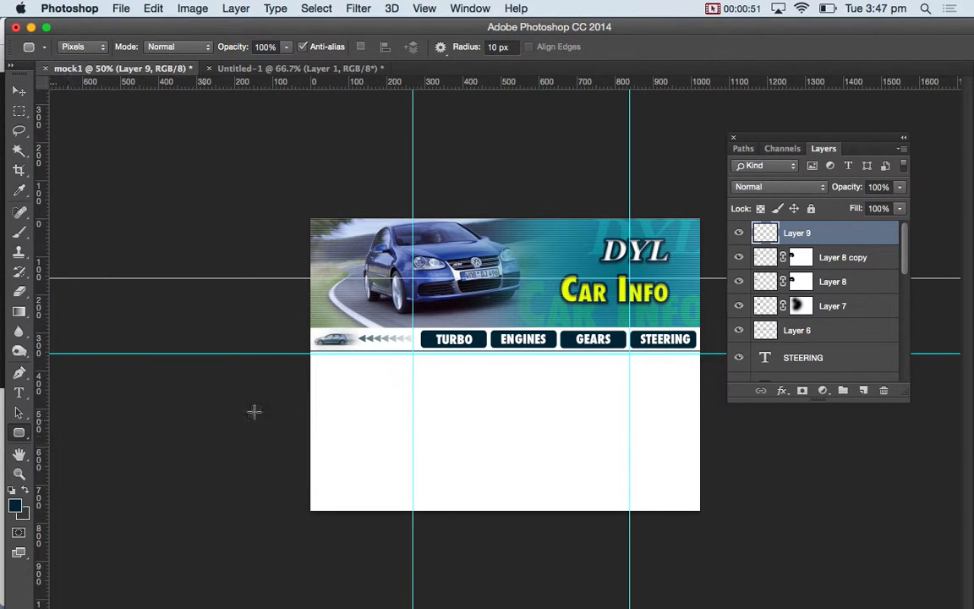
{"action": "left_click_drag", "start_coordinate": [316, 366], "coordinate": [404, 492]}
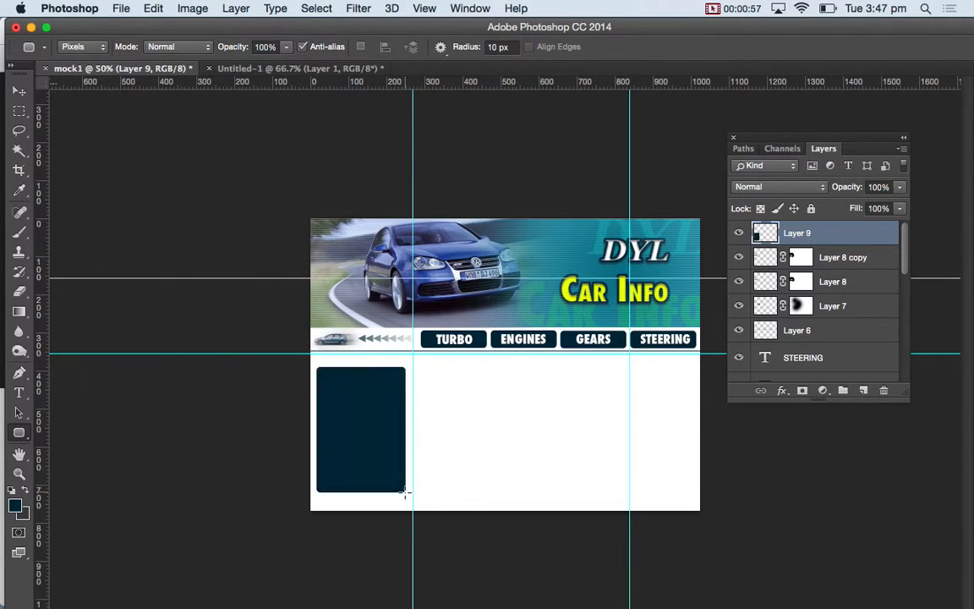
{"action": "key", "text": "super+z"}
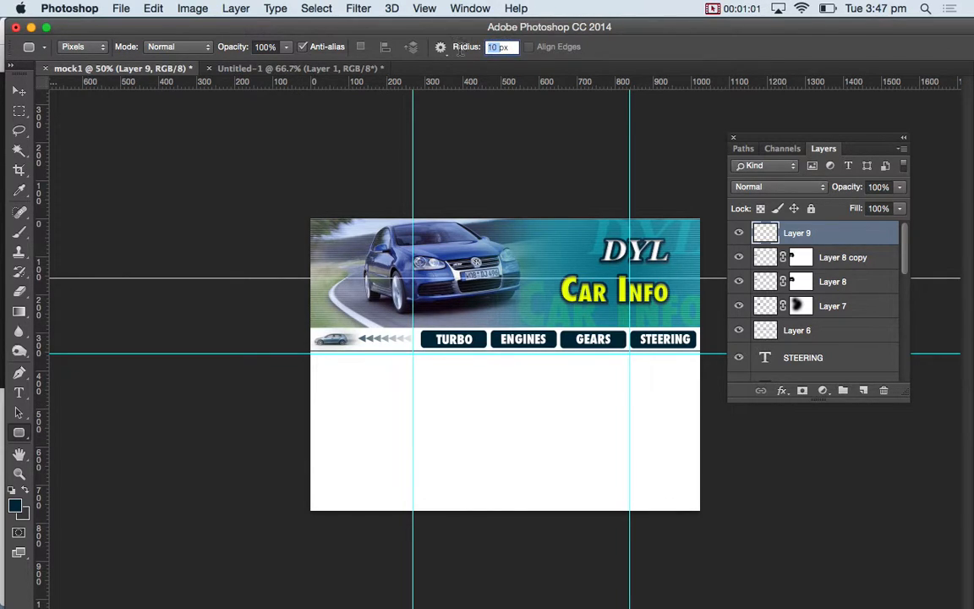
{"action": "left_click", "coordinate": [490, 48]}
{"action": "type", "text": "15px"}
{"action": "key", "text": "BackSpace"}
{"action": "key", "text": "BackSpace"}
{"action": "key", "text": "Return"}
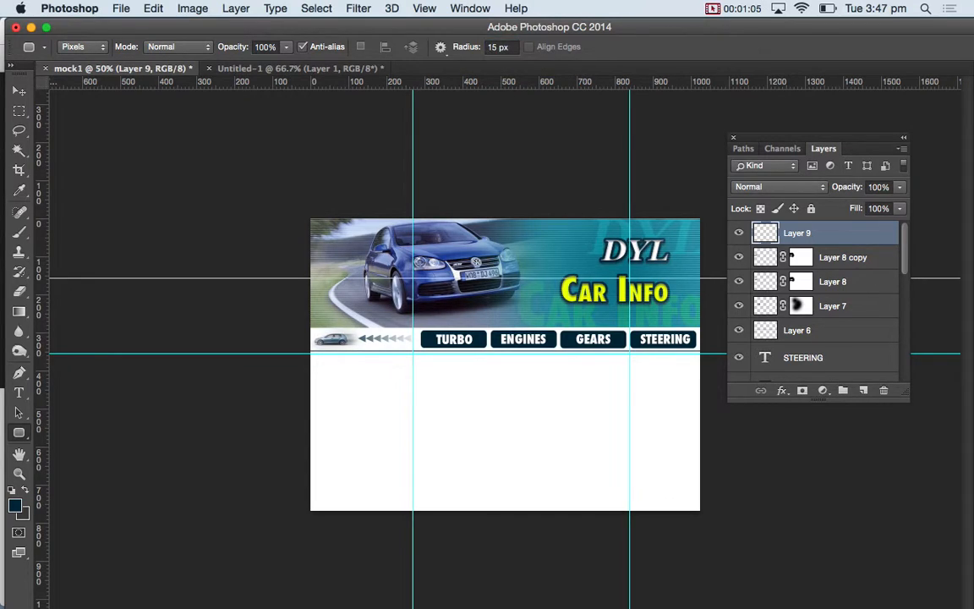
{"action": "left_click_drag", "start_coordinate": [319, 365], "coordinate": [403, 494]}
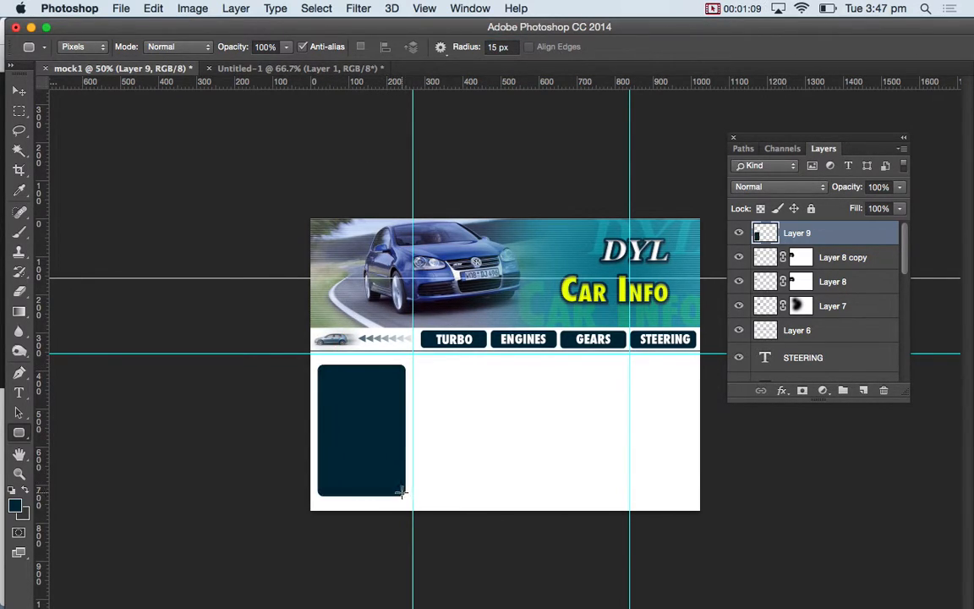
Switch to Google Chrome, showing the VW Golf side image search results
{"action": "key", "text": "super+Tab"}
{"action": "key", "text": "super+Tab"}
{"action": "key", "text": "super+Tab"}
{"action": "key", "text": "super+Tab"}
{"action": "key", "text": "super+Tab"}
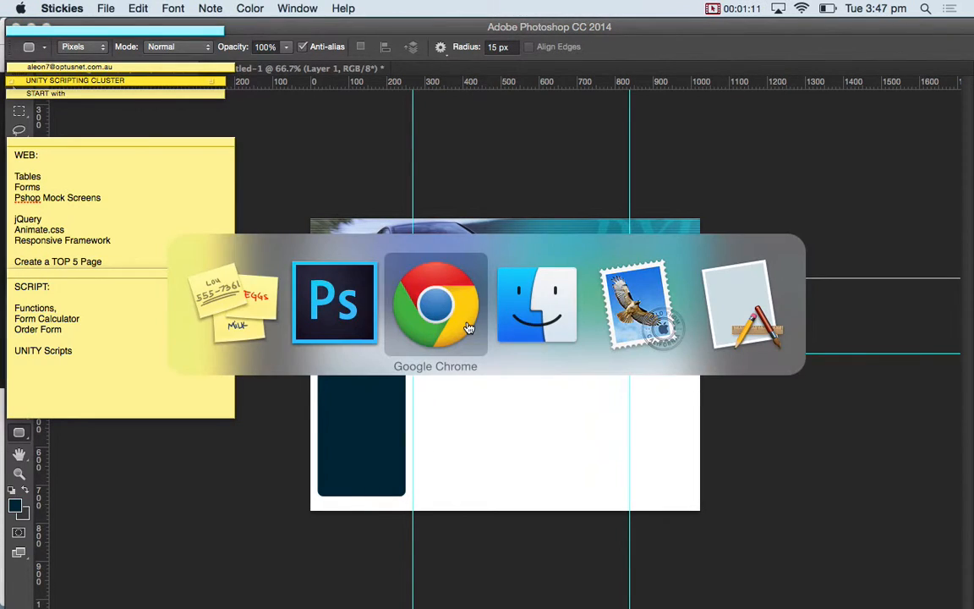
{"action": "scroll", "coordinate": [372, 160], "scroll_direction": "up", "scroll_amount": 5}
{"action": "scroll", "coordinate": [372, 161], "scroll_direction": "down", "scroll_amount": 1}
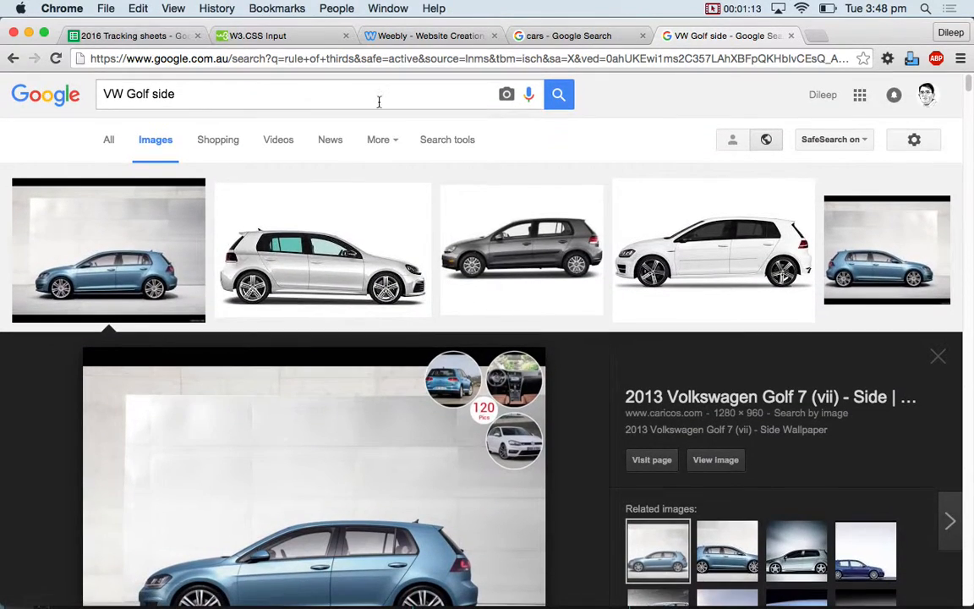
{"action": "left_click_drag", "start_coordinate": [174, 93], "coordinate": [98, 93]}
{"action": "key", "text": "BackSpace"}
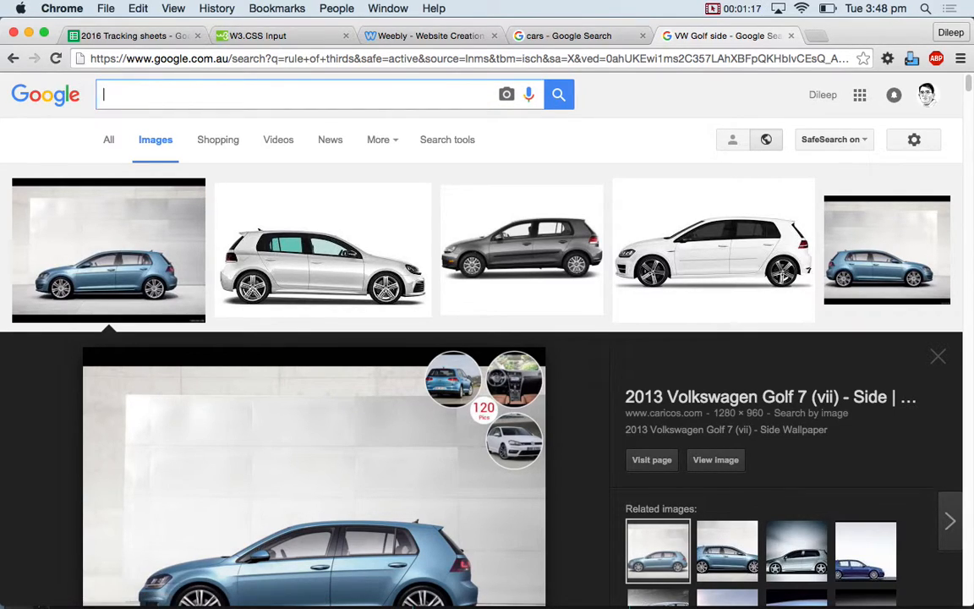
{"action": "type", "text": "Turbo"}
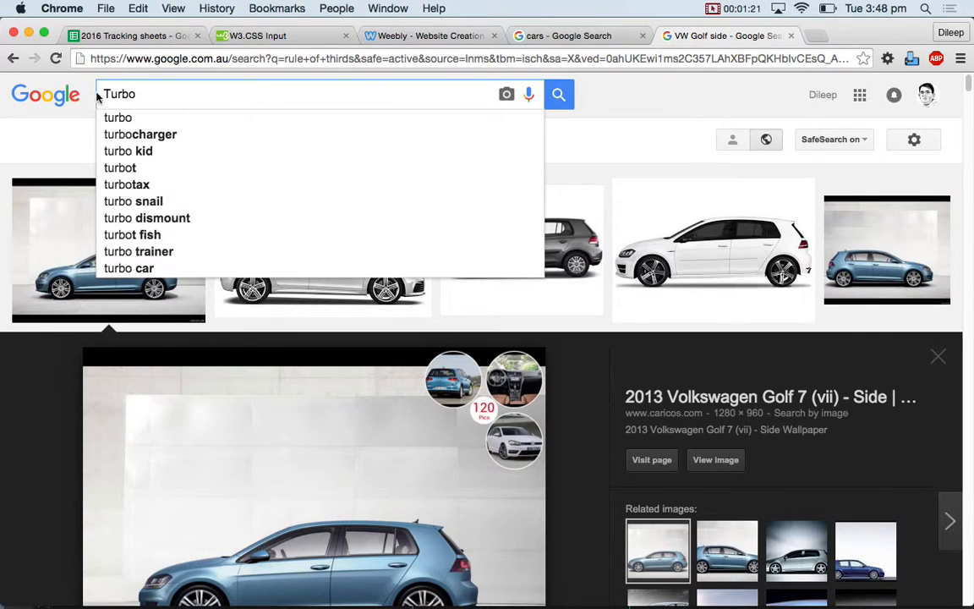
{"action": "left_click", "coordinate": [406, 154]}
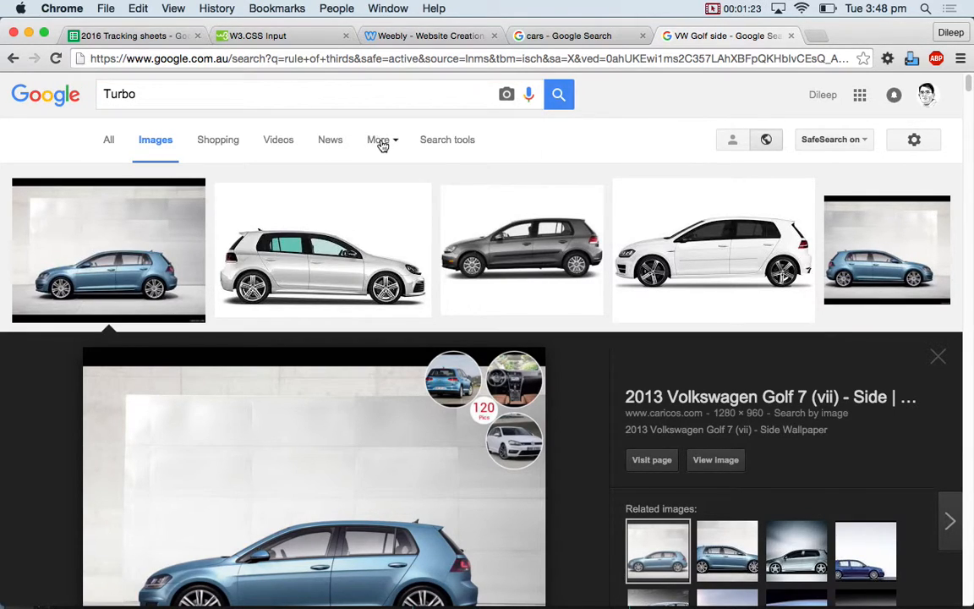
{"action": "left_click", "coordinate": [380, 142]}
Filter the image results by usage rights to those labeled for reuse with modification
{"action": "left_click", "coordinate": [470, 148]}
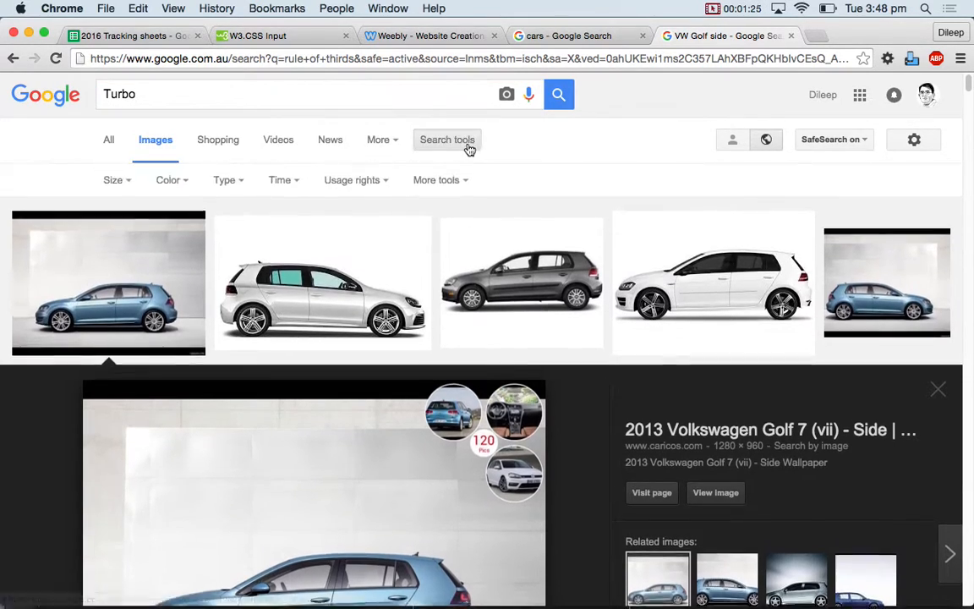
{"action": "left_click", "coordinate": [363, 181]}
{"action": "left_click", "coordinate": [369, 233]}
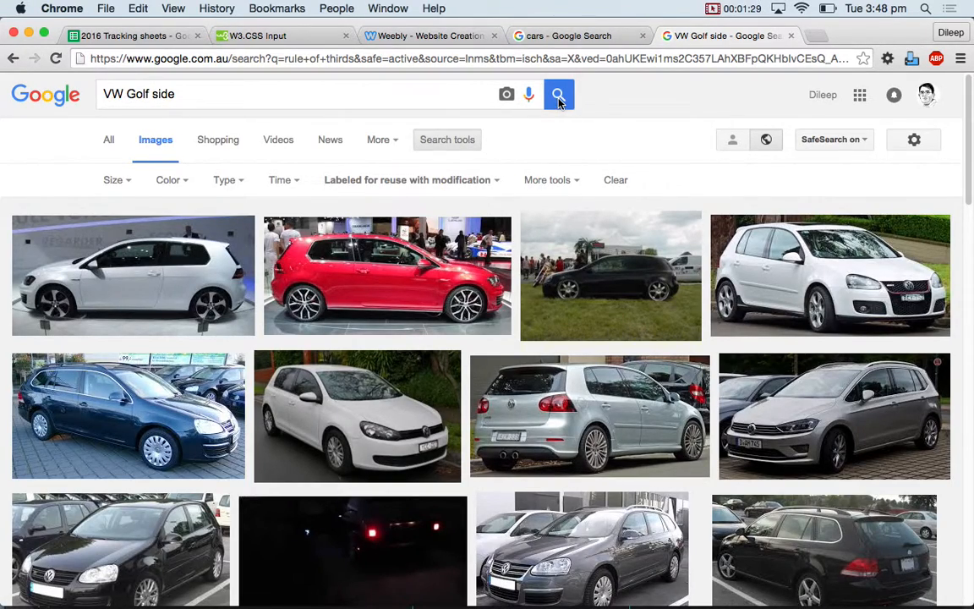
Find the 2015 Volkswagen Golf steering wheel and dashboard photo in the results and copy the image
{"action": "scroll", "coordinate": [498, 289], "scroll_direction": "down", "scroll_amount": 10}
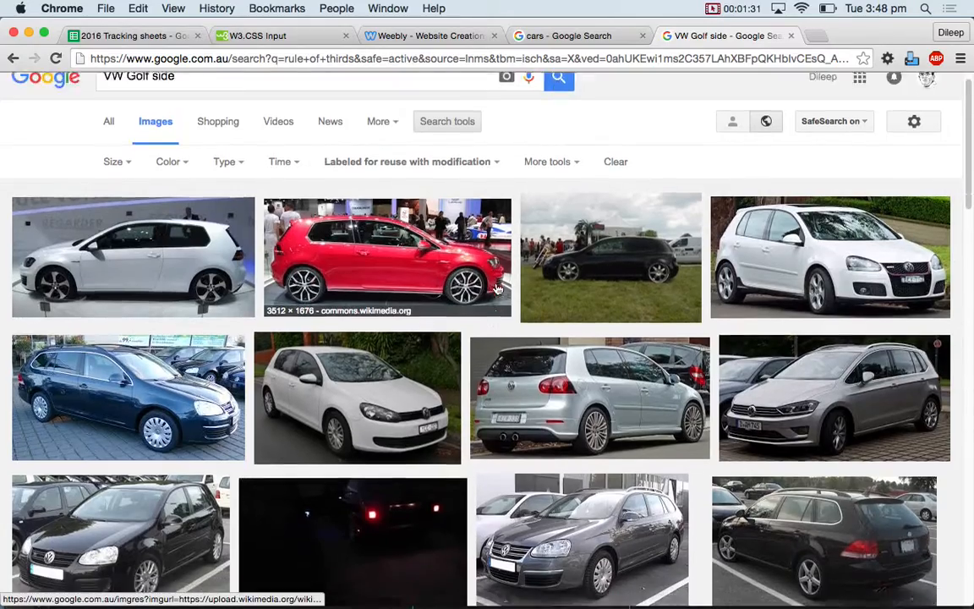
{"action": "scroll", "coordinate": [498, 289], "scroll_direction": "down", "scroll_amount": 15}
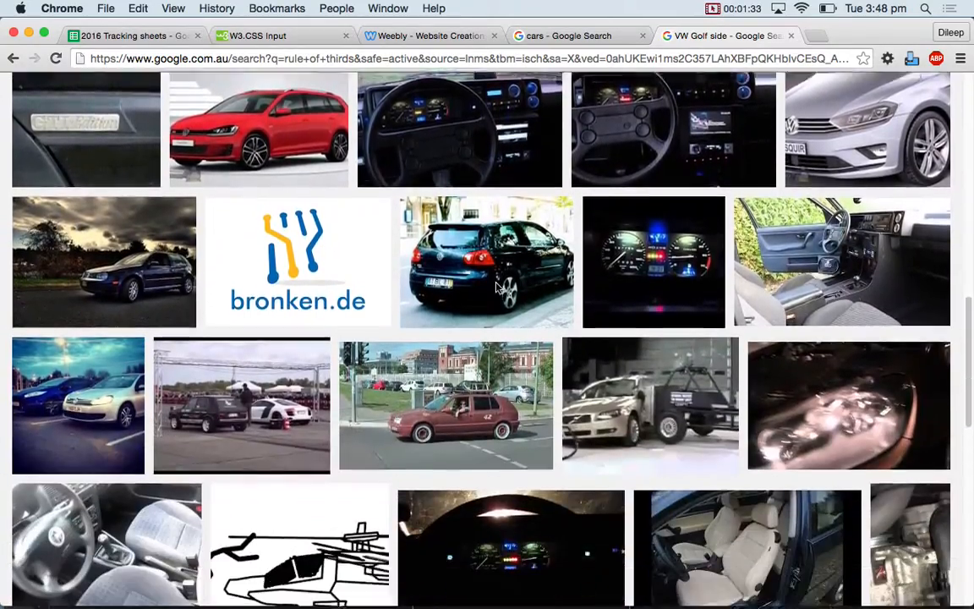
{"action": "scroll", "coordinate": [498, 289], "scroll_direction": "down", "scroll_amount": 5}
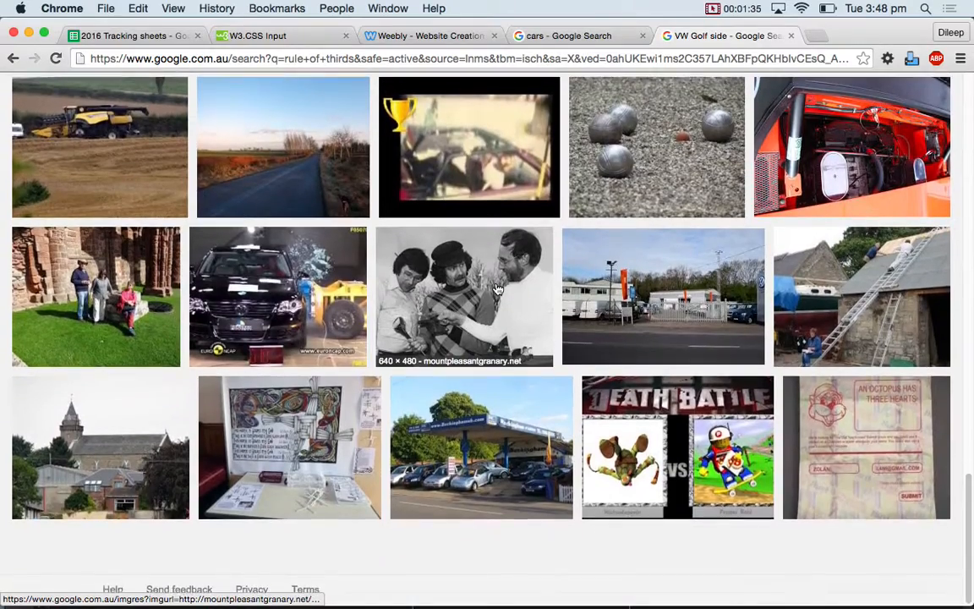
{"action": "scroll", "coordinate": [498, 290], "scroll_direction": "up", "scroll_amount": 5}
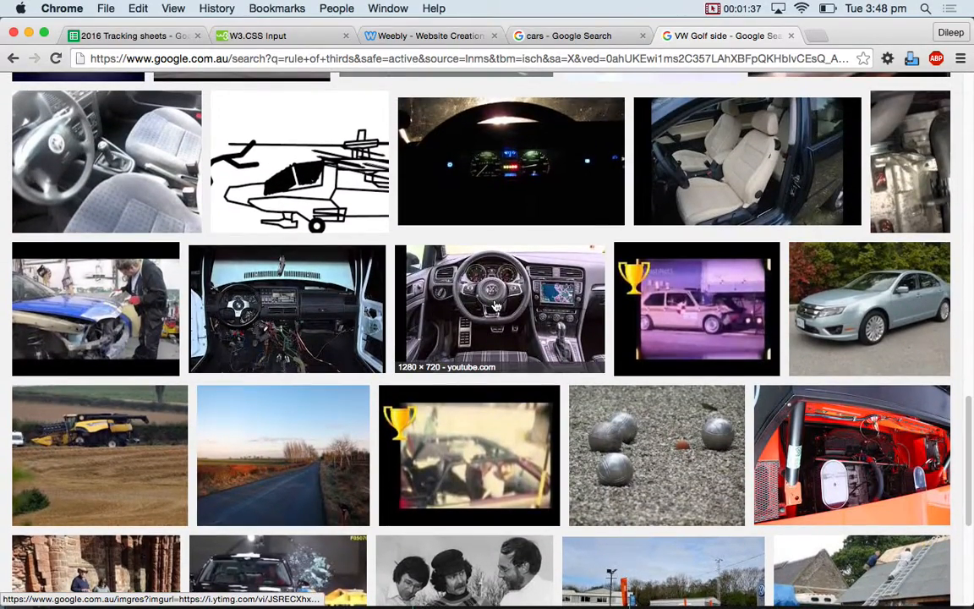
{"action": "left_click", "coordinate": [497, 306]}
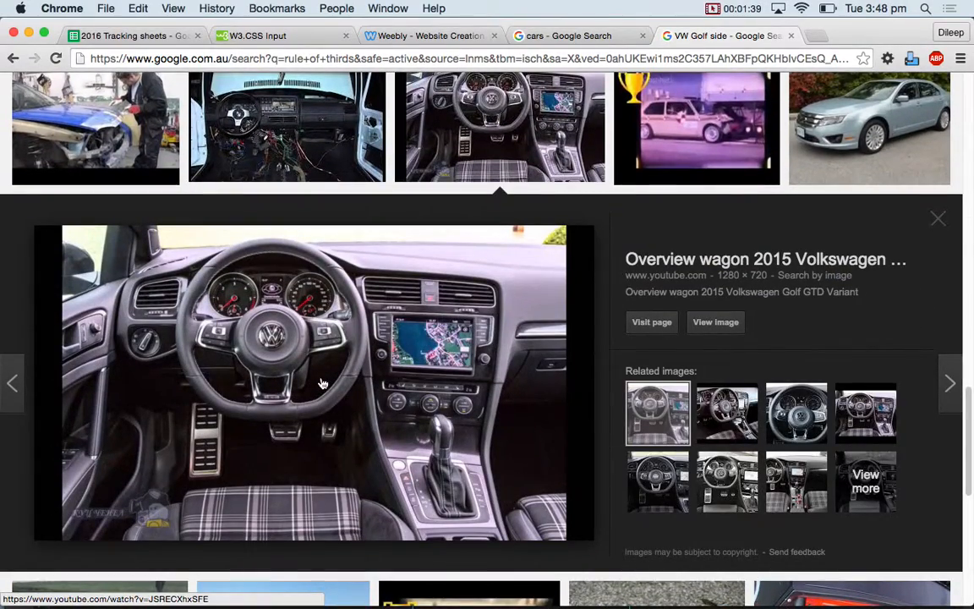
{"action": "right_click", "coordinate": [322, 378]}
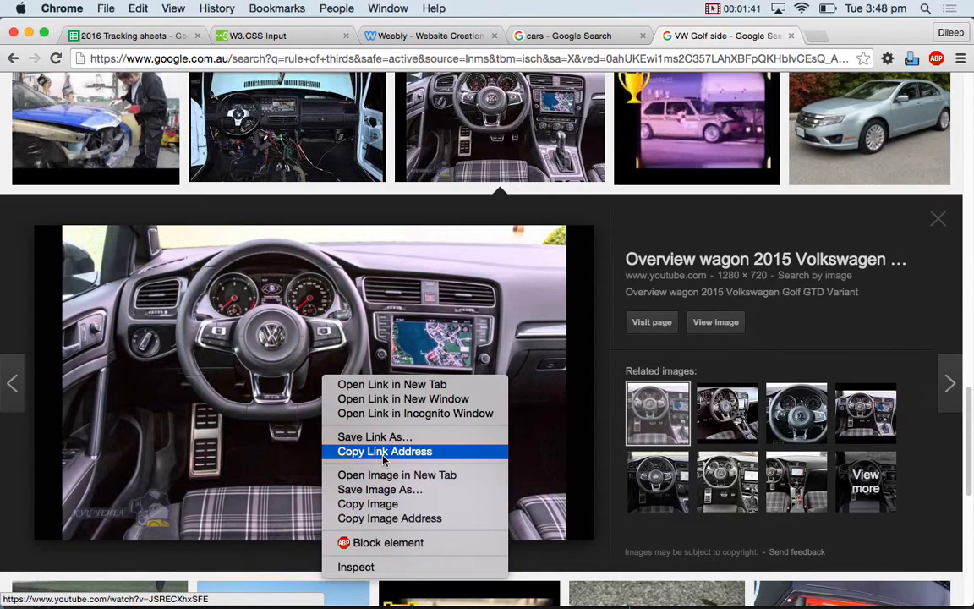
{"action": "left_click", "coordinate": [400, 504]}
Switch back to Photoshop and paste the copied dashboard photo into the mock1 document
{"action": "key", "text": "super+Tab"}
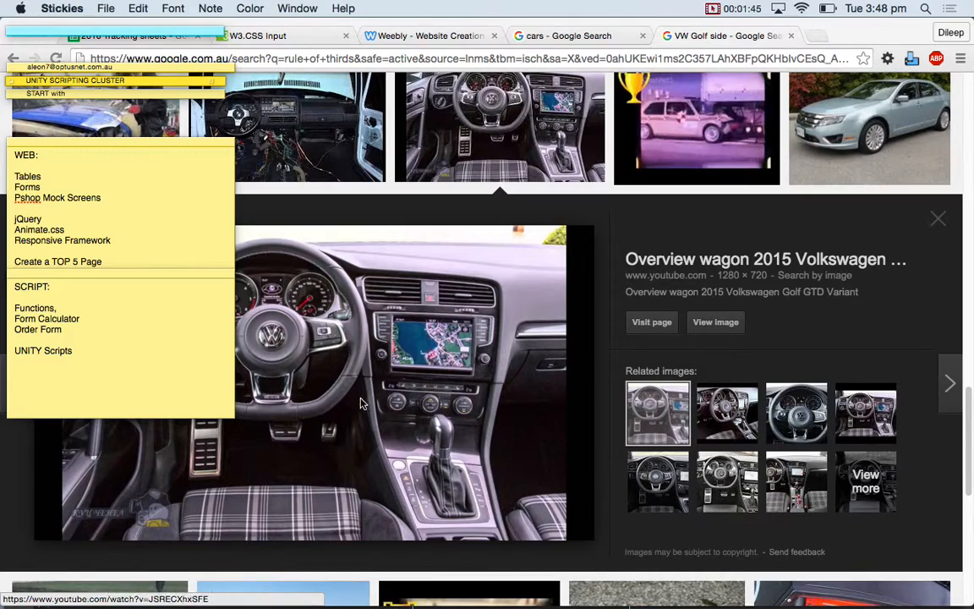
{"action": "key", "text": "super+Tab"}
{"action": "key", "text": "super+Tab"}
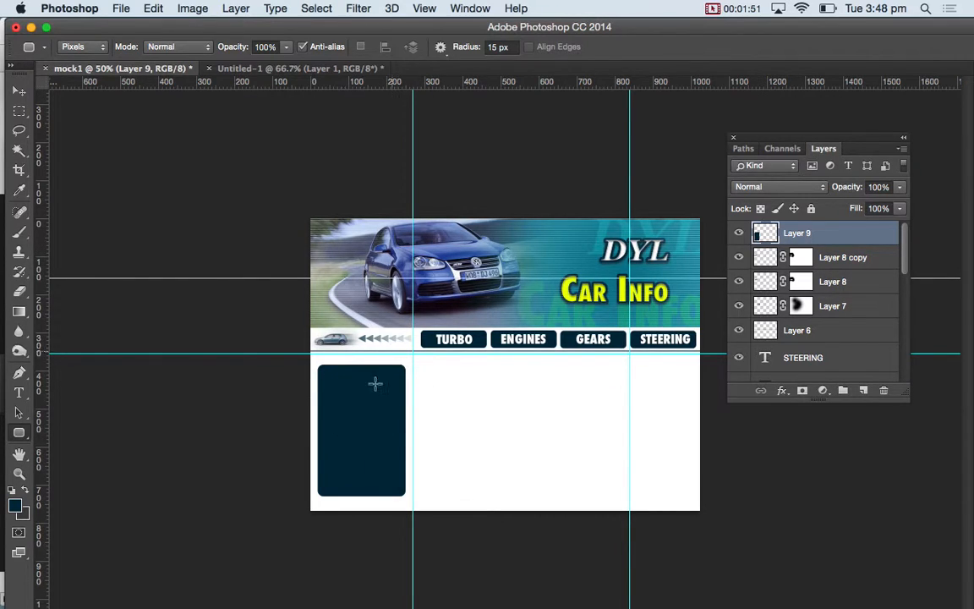
{"action": "key", "text": "super+v"}
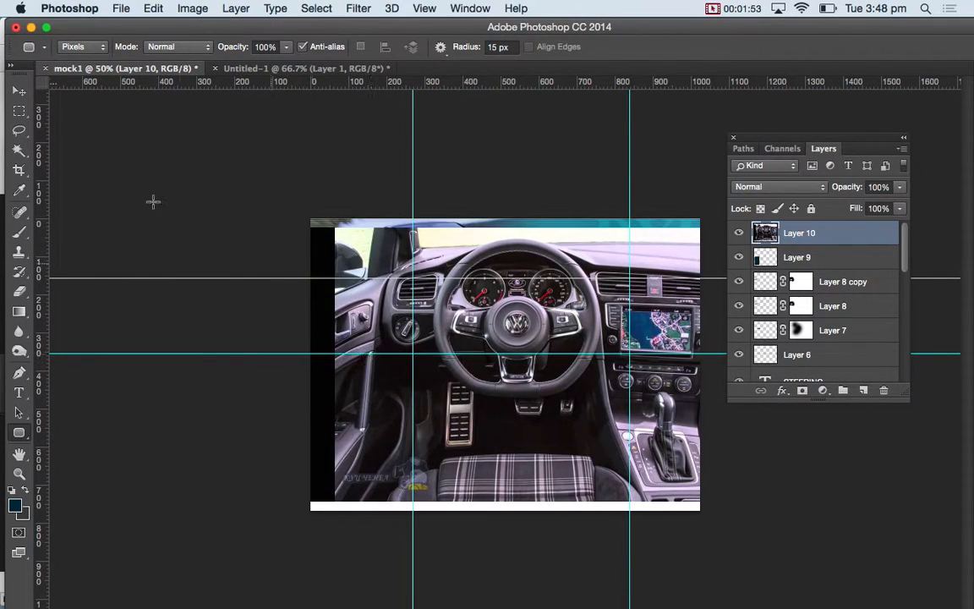
Scale down the pasted dashboard photo and move it over the dark blue rounded rectangle so that it covers the whole shape
{"action": "left_click", "coordinate": [20, 91]}
{"action": "left_click_drag", "start_coordinate": [478, 296], "coordinate": [439, 323]}
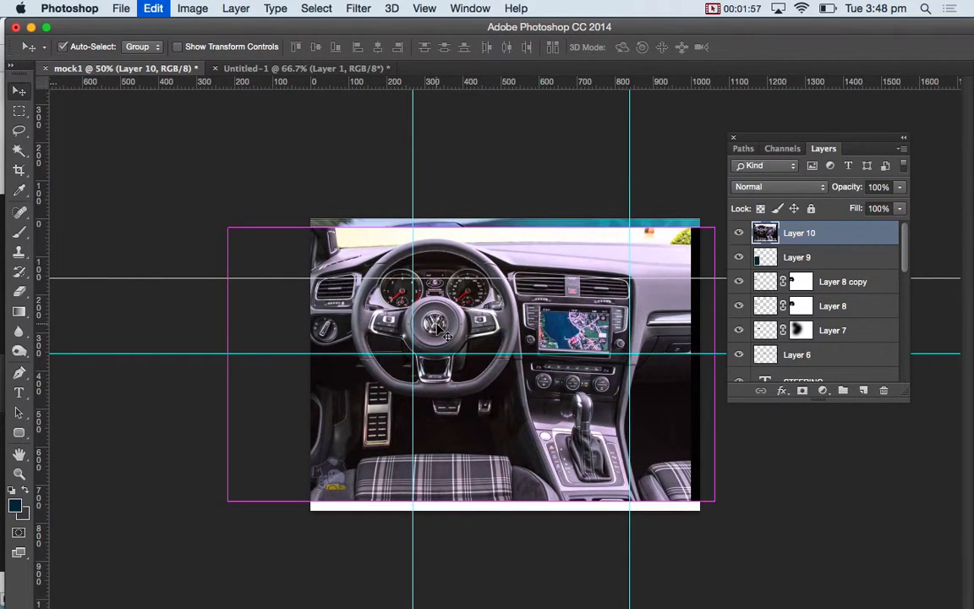
{"action": "key", "text": "super+t"}
{"action": "left_click_drag", "start_coordinate": [715, 501], "coordinate": [512, 437]}
{"action": "key", "text": "Return"}
{"action": "left_click_drag", "start_coordinate": [389, 385], "coordinate": [313, 442]}
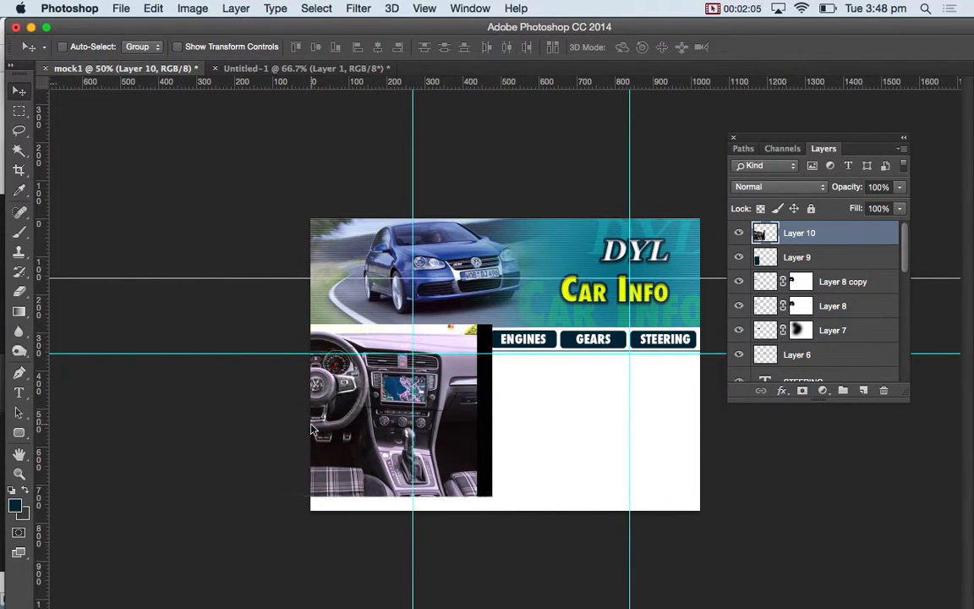
Toggle the visibility of Layer 10 and Layer 9 to examine the rounded rectangle beneath the photo
{"action": "left_click", "coordinate": [738, 233]}
{"action": "left_click", "coordinate": [739, 257]}
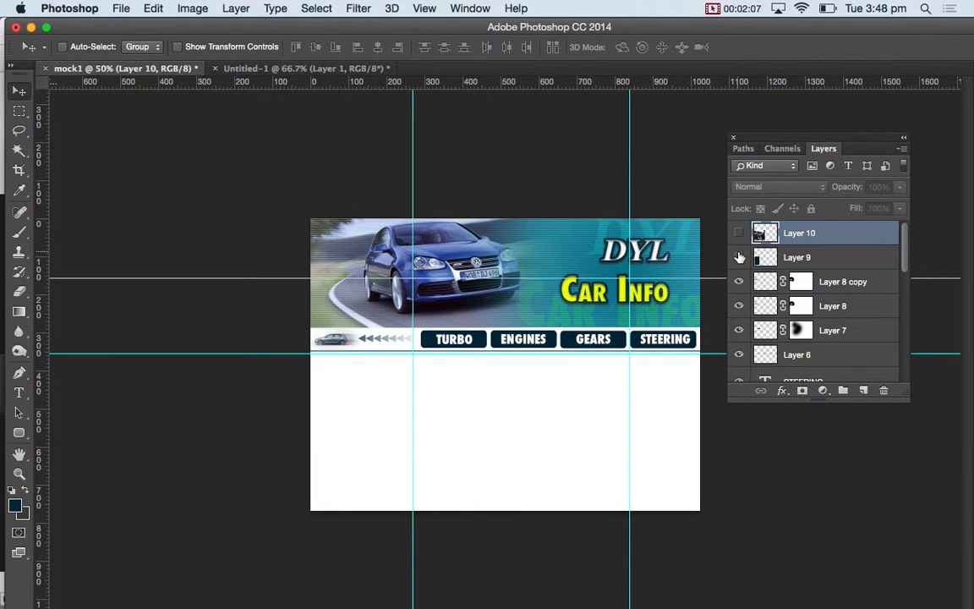
{"action": "left_click", "coordinate": [740, 257]}
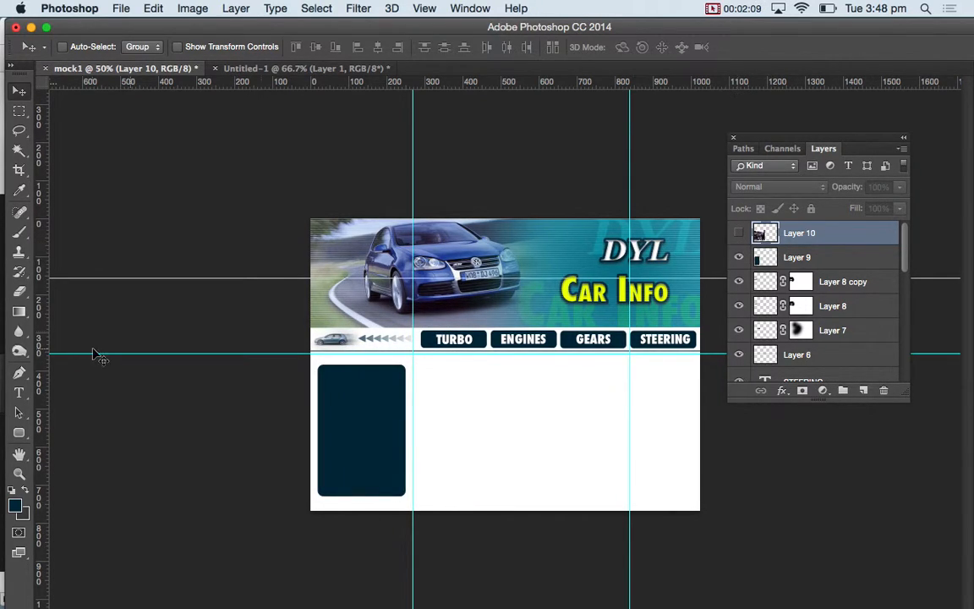
{"action": "key", "text": "u"}
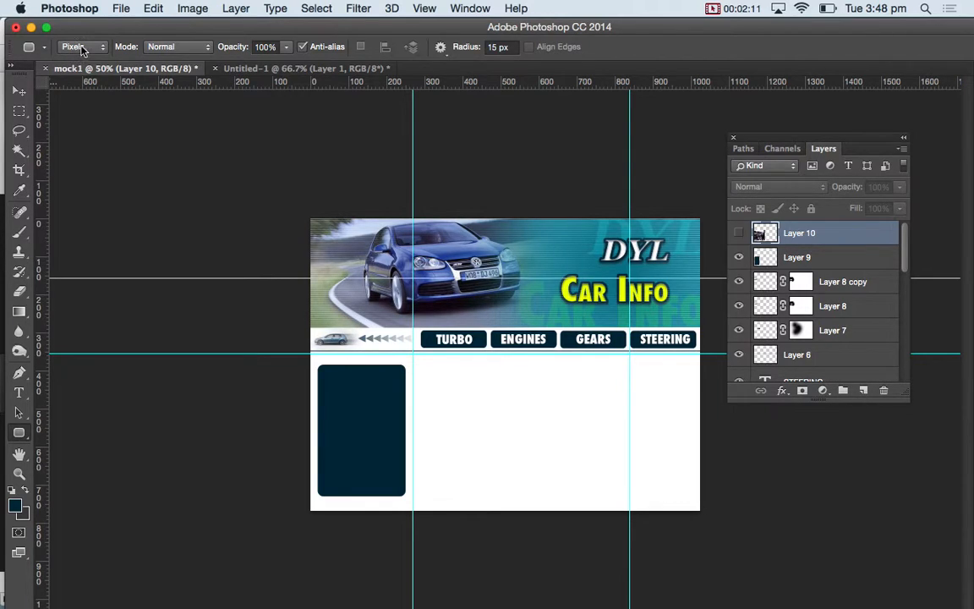
{"action": "left_click", "coordinate": [809, 264]}
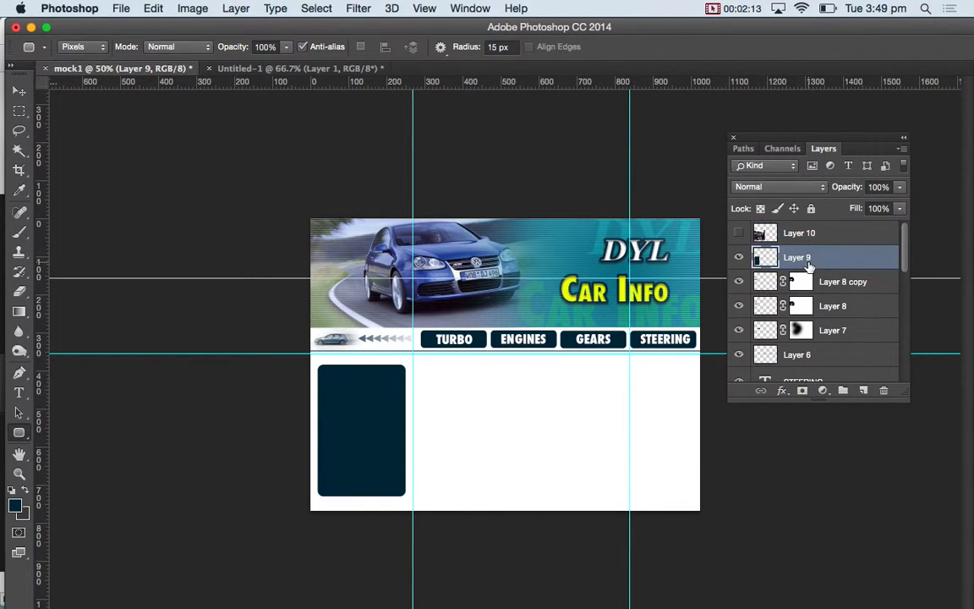
{"action": "left_click", "coordinate": [739, 233]}
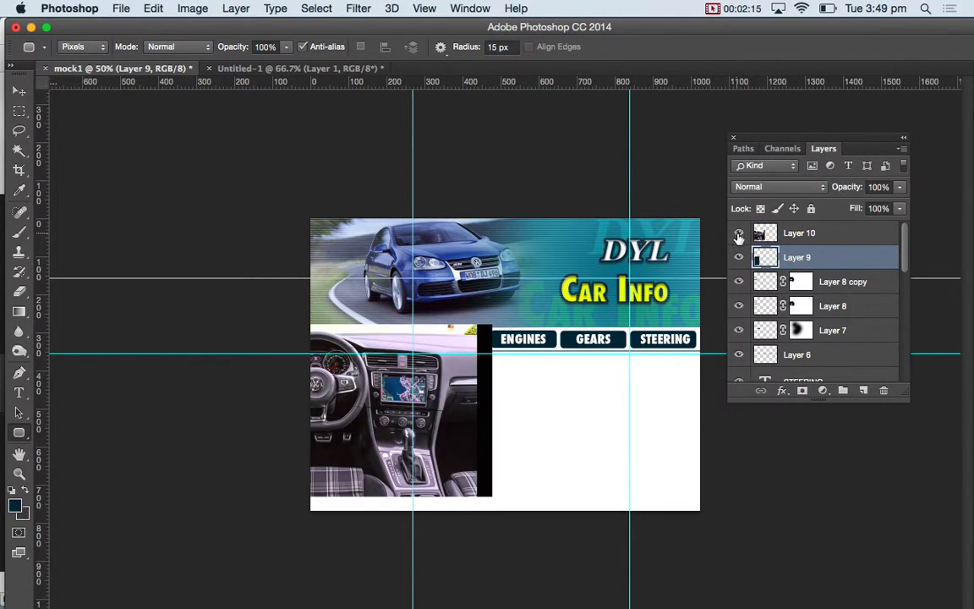
Clip the dashboard photo on Layer 10 to the rounded rectangle on Layer 9 with a clipping mask
{"action": "left_click", "coordinate": [810, 236]}
{"action": "right_click", "coordinate": [810, 236]}
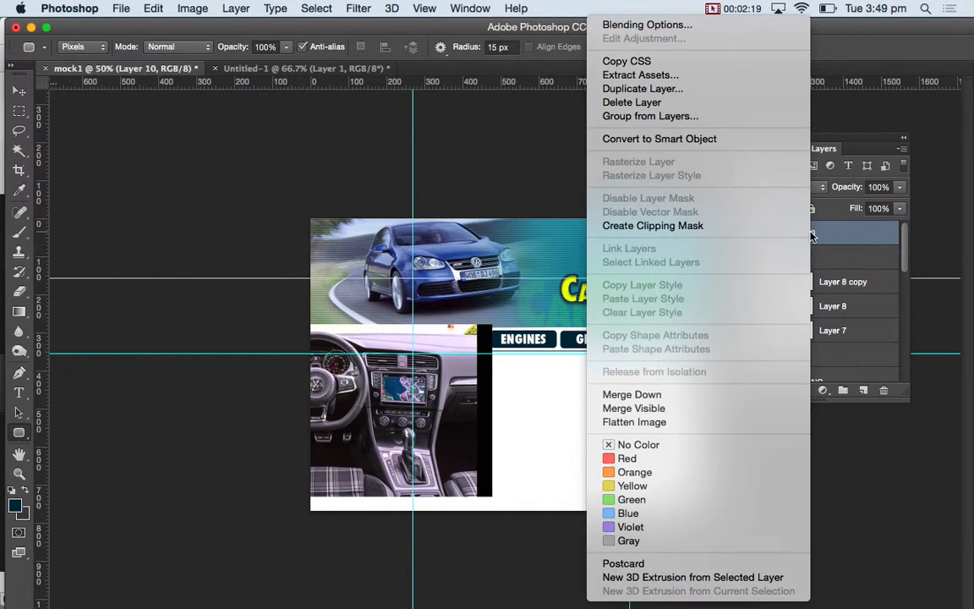
{"action": "left_click", "coordinate": [715, 227]}
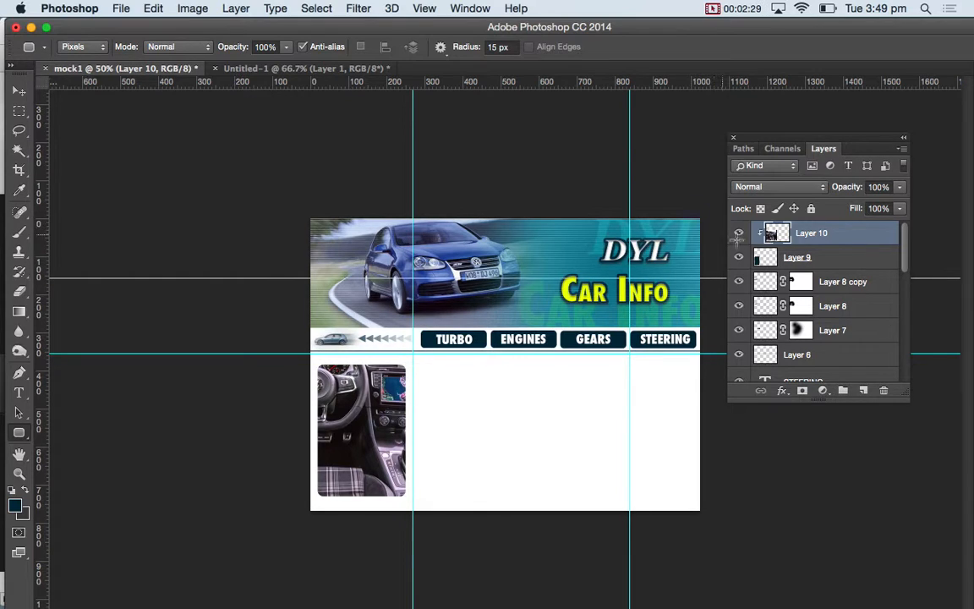
Select a rectangular area around the clipped dashboard photo and copy it merged from all visible layers
{"action": "left_click", "coordinate": [19, 111]}
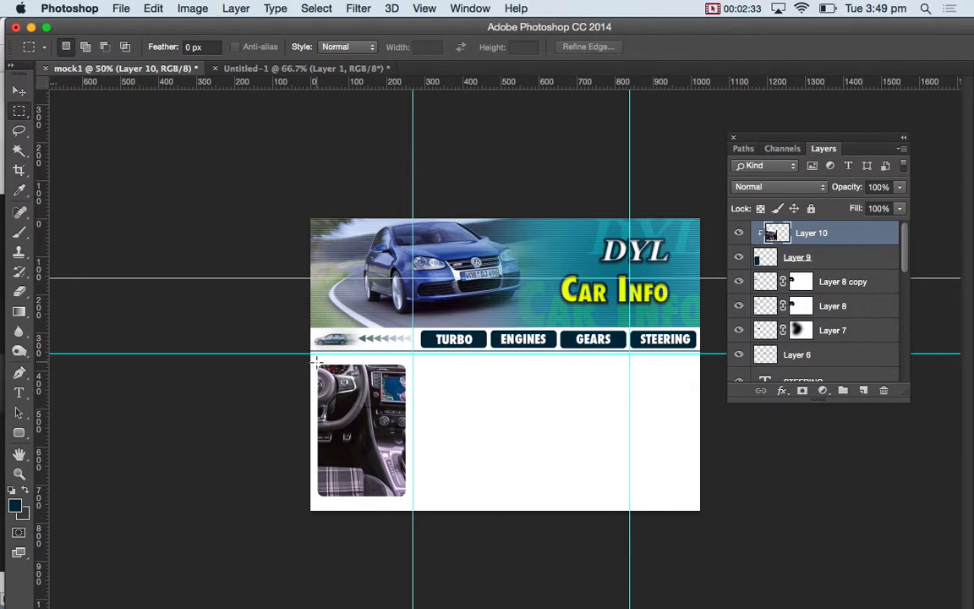
{"action": "left_click_drag", "start_coordinate": [316, 362], "coordinate": [406, 502]}
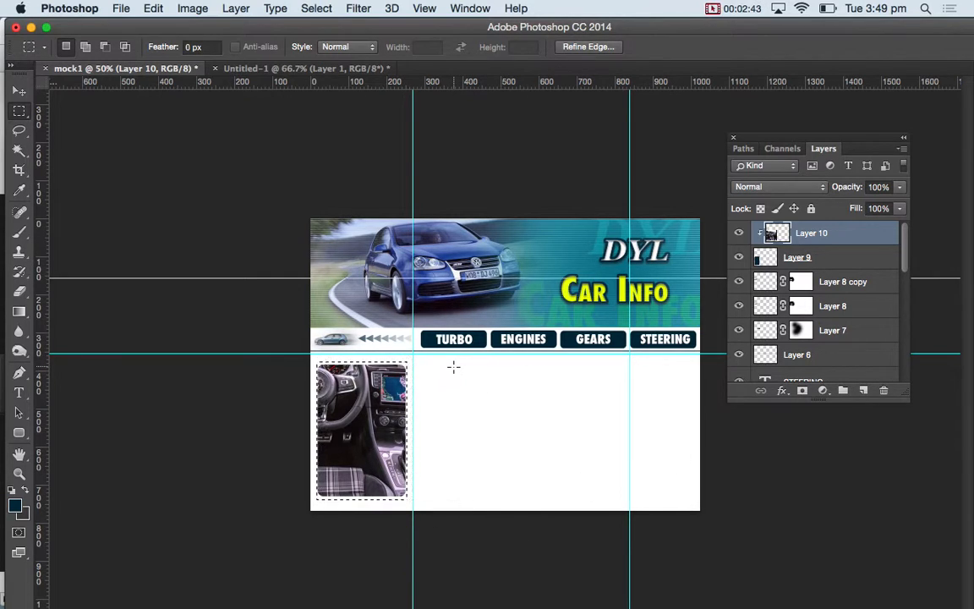
{"action": "key", "text": "shift"}
{"action": "key", "text": "shift+super+2"}
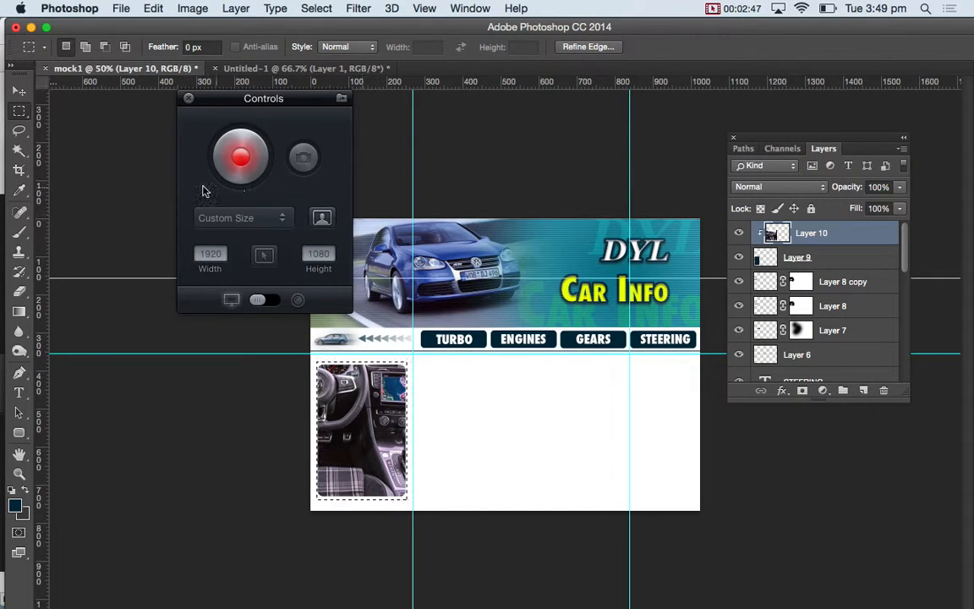
{"action": "left_click", "coordinate": [189, 99]}
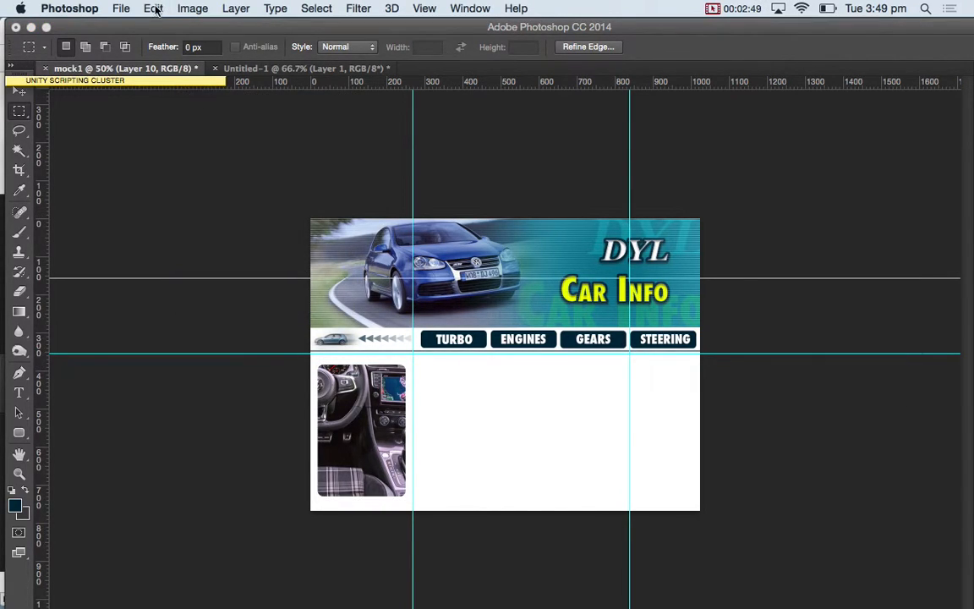
{"action": "left_click", "coordinate": [209, 129]}
{"action": "left_click", "coordinate": [153, 8]}
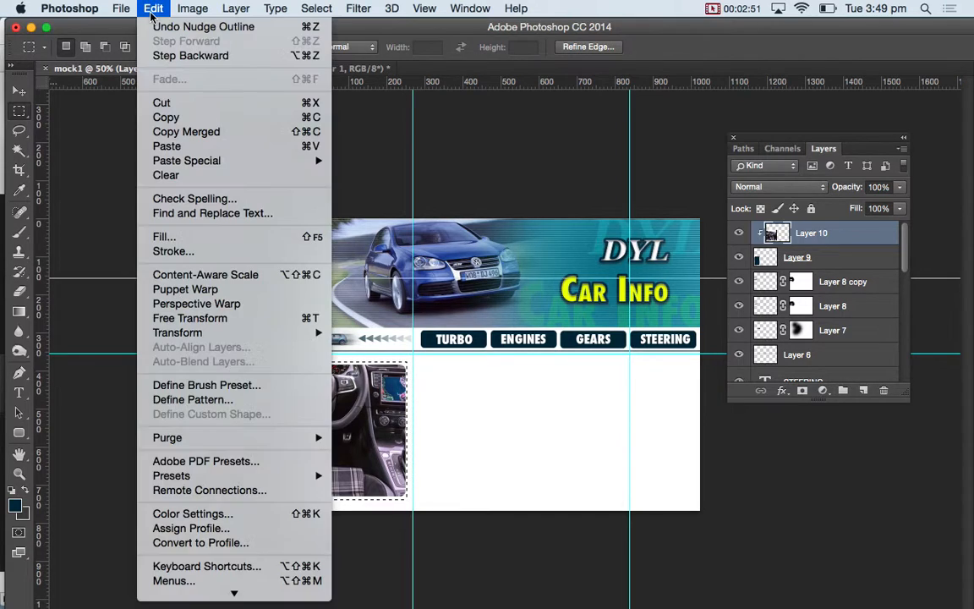
{"action": "left_click", "coordinate": [218, 132]}
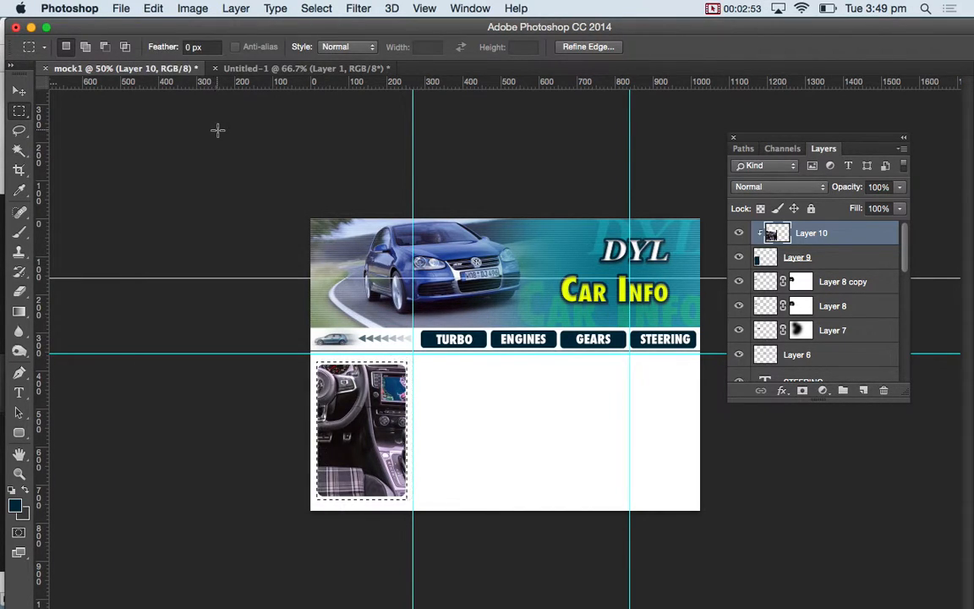
Paste the merged copy into a new document of the same size, and close that document without saving
{"action": "key", "text": "super+n"}
{"action": "left_click", "coordinate": [633, 175]}
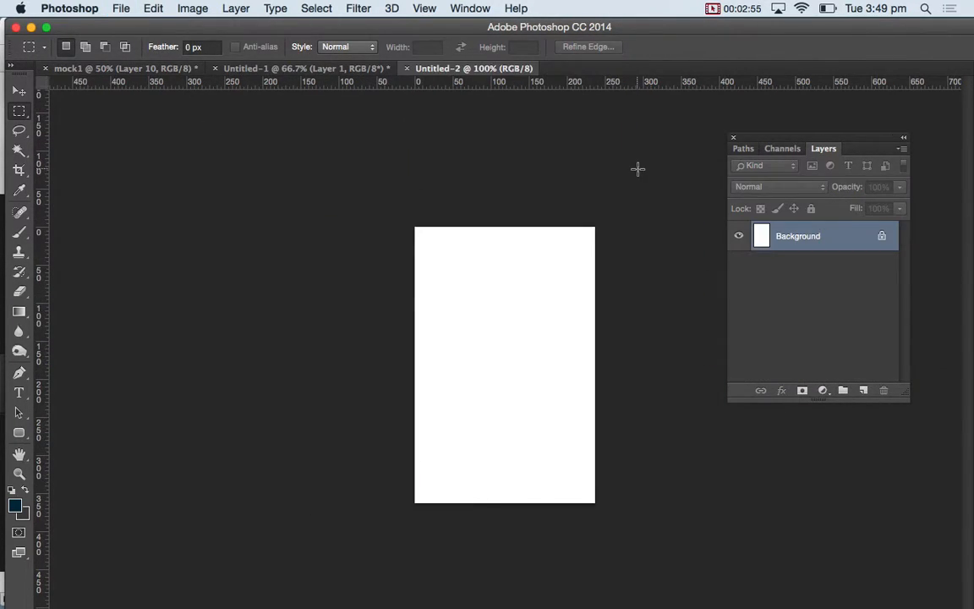
{"action": "key", "text": "super+v"}
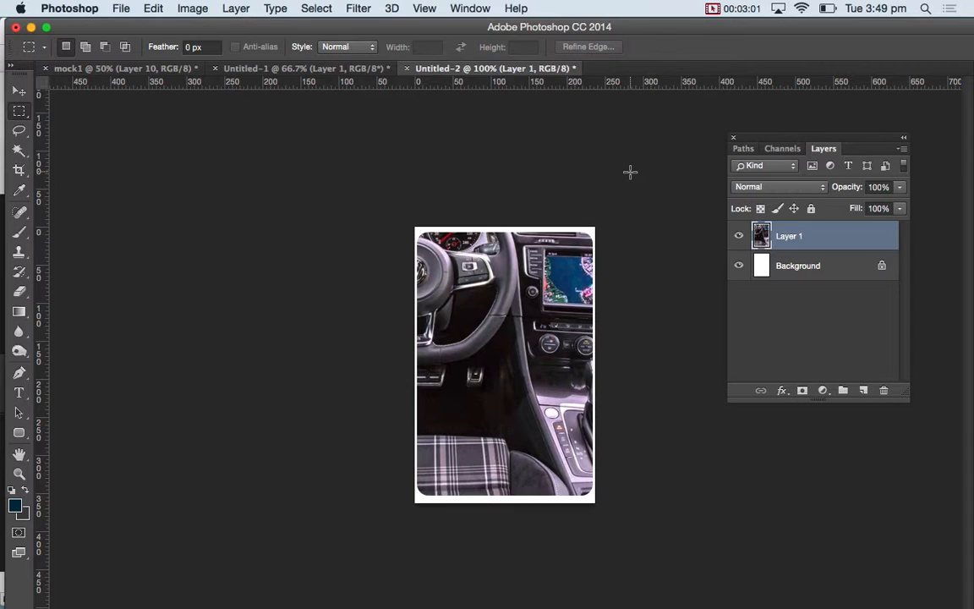
{"action": "key", "text": "super+w"}
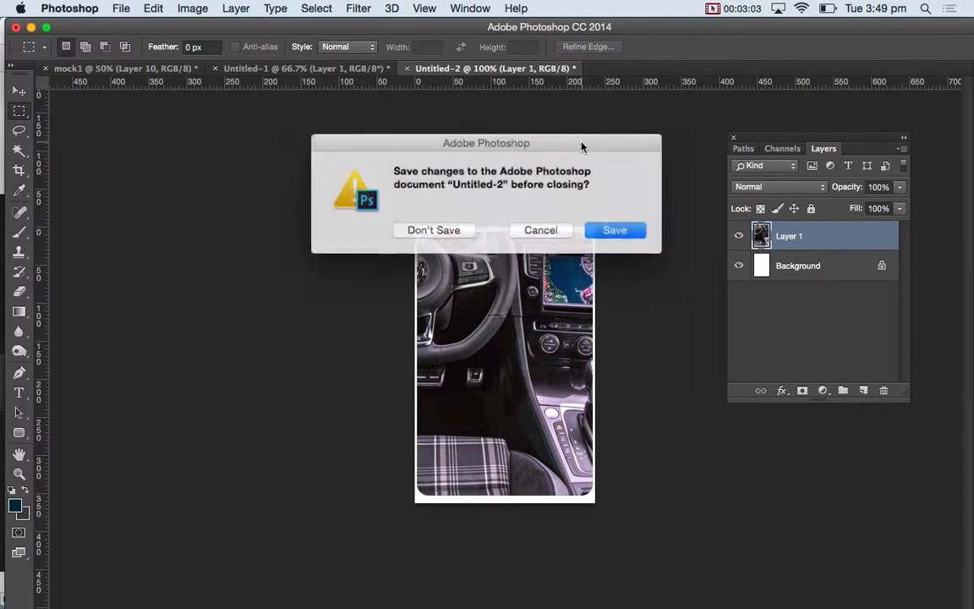
{"action": "left_click", "coordinate": [432, 226]}
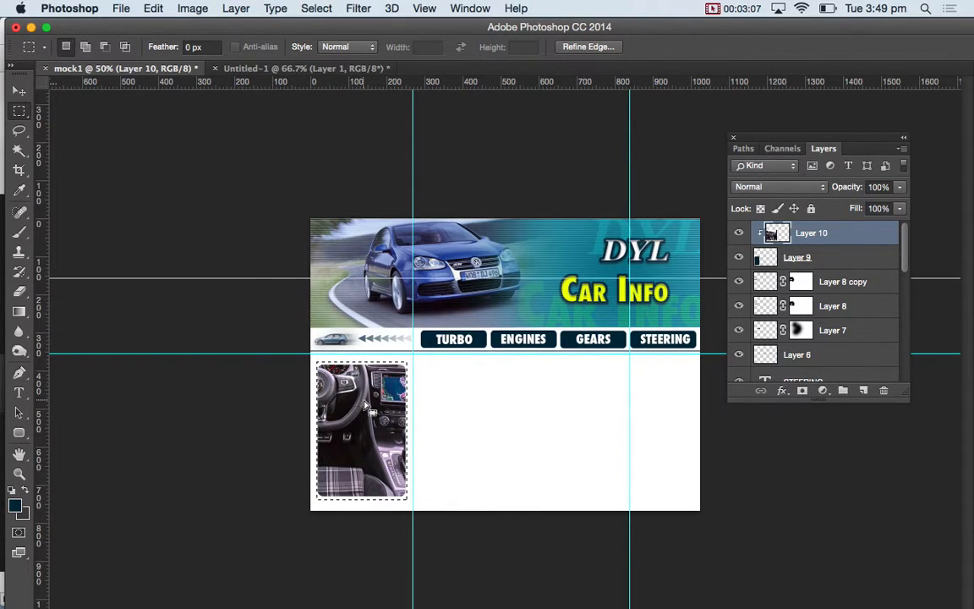
{"action": "left_click", "coordinate": [149, 8]}
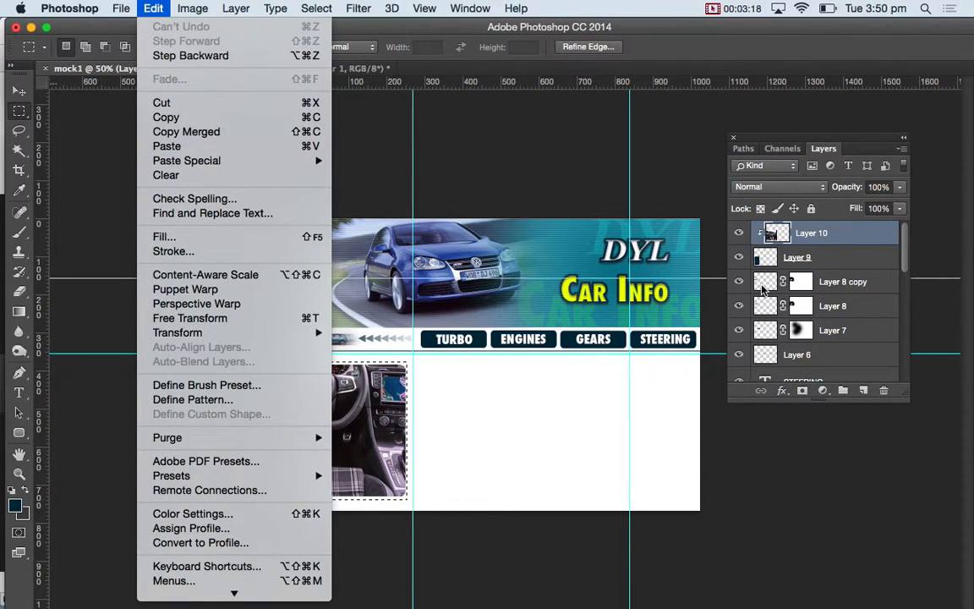
{"action": "left_click", "coordinate": [18, 88]}
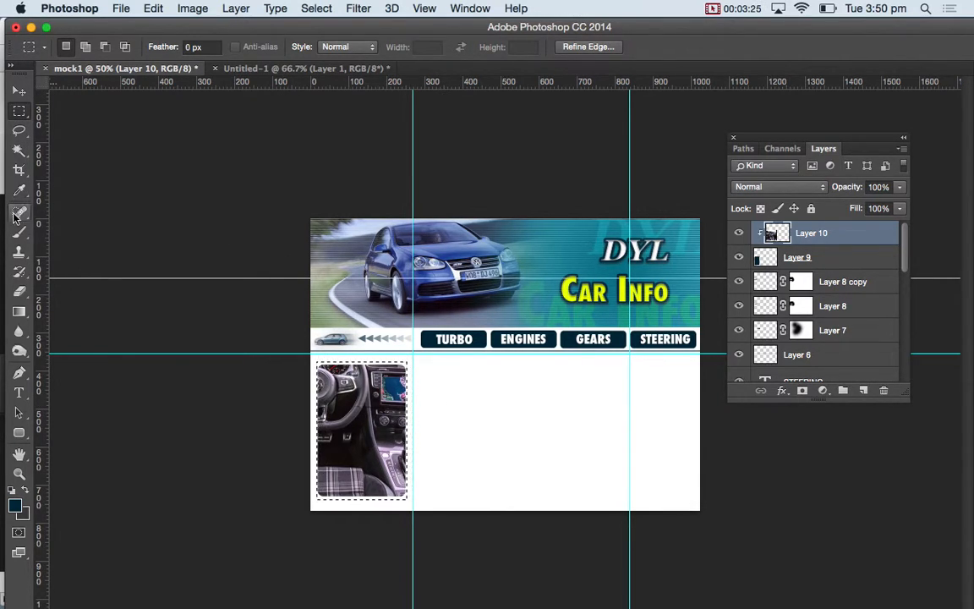
Add the text "Turbo" in red (#c70000) beside the upper edge of the dashboard photo
{"action": "left_click", "coordinate": [18, 392]}
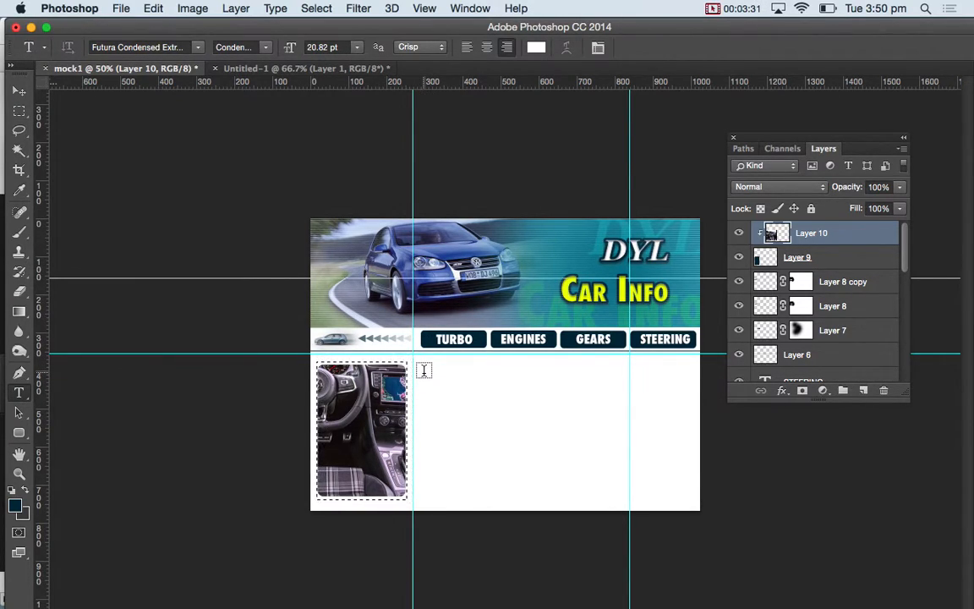
{"action": "left_click", "coordinate": [423, 372]}
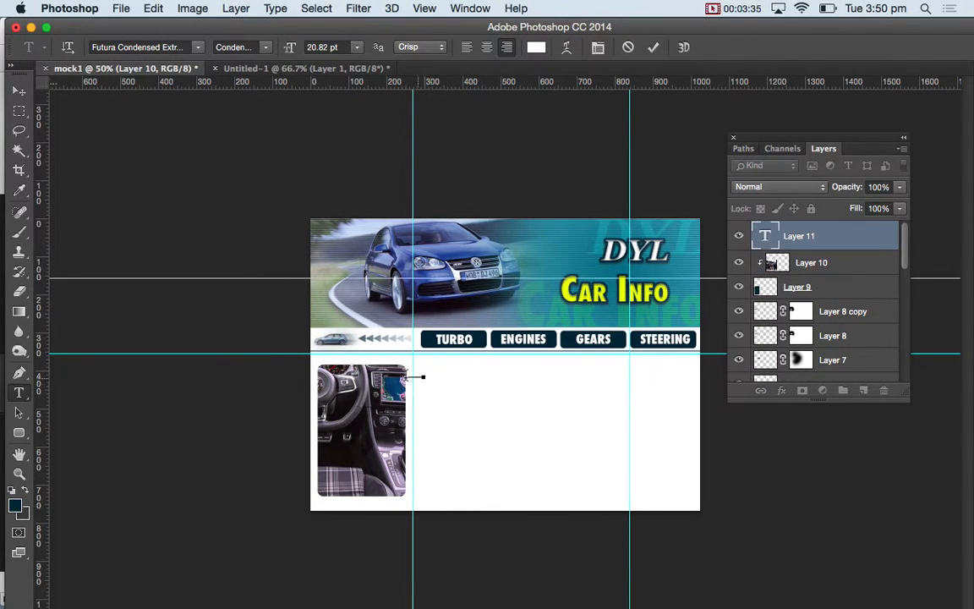
{"action": "double_click", "coordinate": [421, 373]}
{"action": "left_click", "coordinate": [15, 504]}
{"action": "left_click", "coordinate": [497, 326]}
{"action": "left_click", "coordinate": [479, 144]}
{"action": "left_click_drag", "start_coordinate": [496, 319], "coordinate": [496, 337]}
{"action": "left_click", "coordinate": [478, 184]}
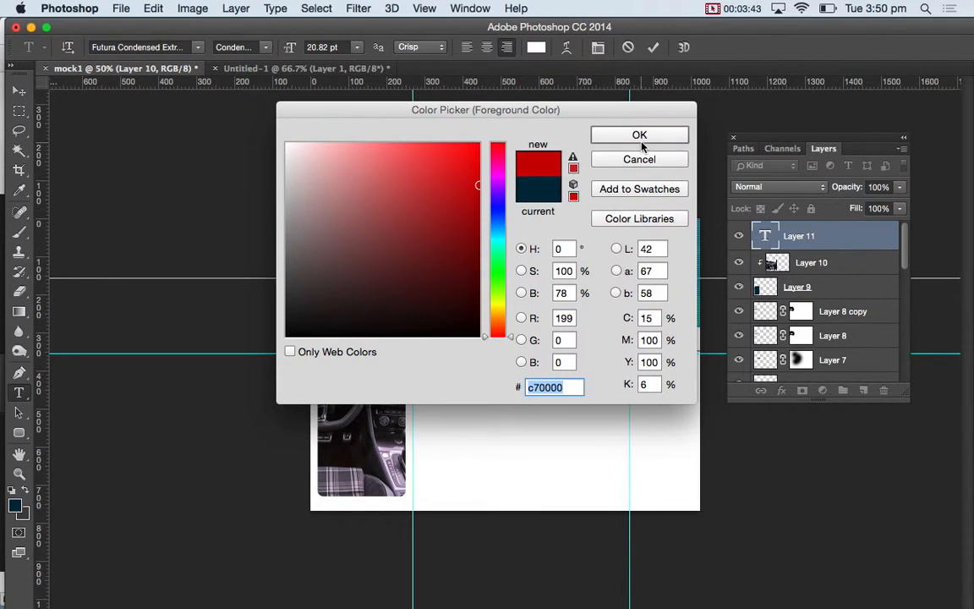
{"action": "left_click", "coordinate": [638, 137]}
{"action": "left_click", "coordinate": [19, 91]}
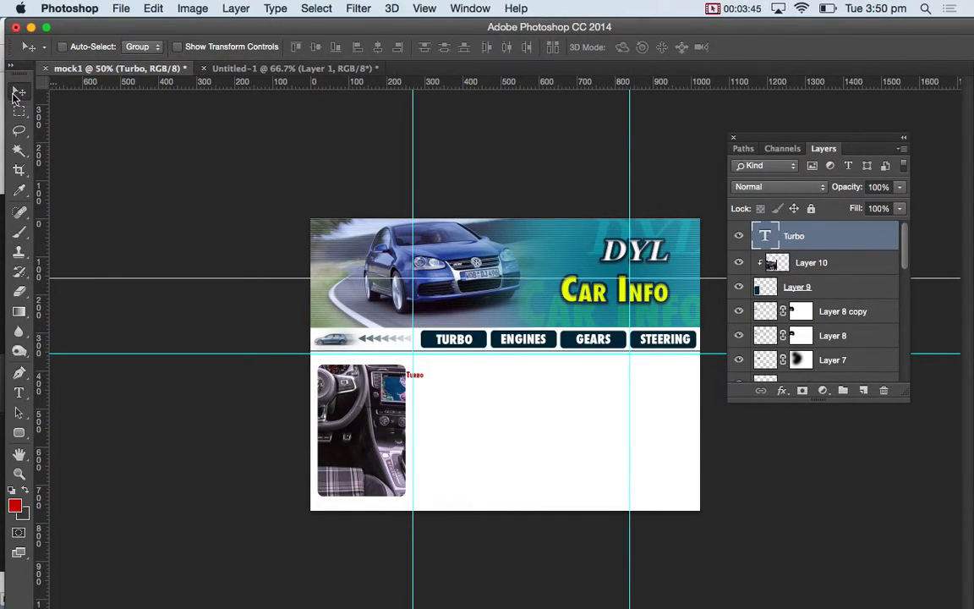
Scale the Turbo heading up proportionally to about 346% and place it beside the dashboard photo, below the navigation bar
{"action": "key", "text": "super+t"}
{"action": "mouse_move", "coordinate": [427, 382]}
{"action": "left_mouse_down"}
{"action": "mouse_move", "coordinate": [472, 404]}
{"action": "mouse_move", "coordinate": [442, 387]}
{"action": "left_mouse_up"}
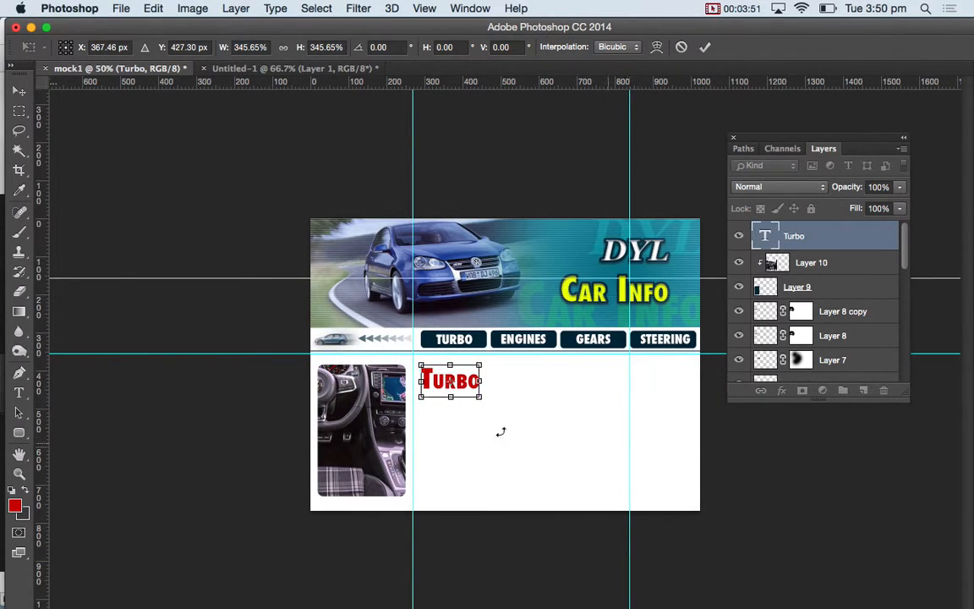
{"action": "left_click", "coordinate": [19, 393]}
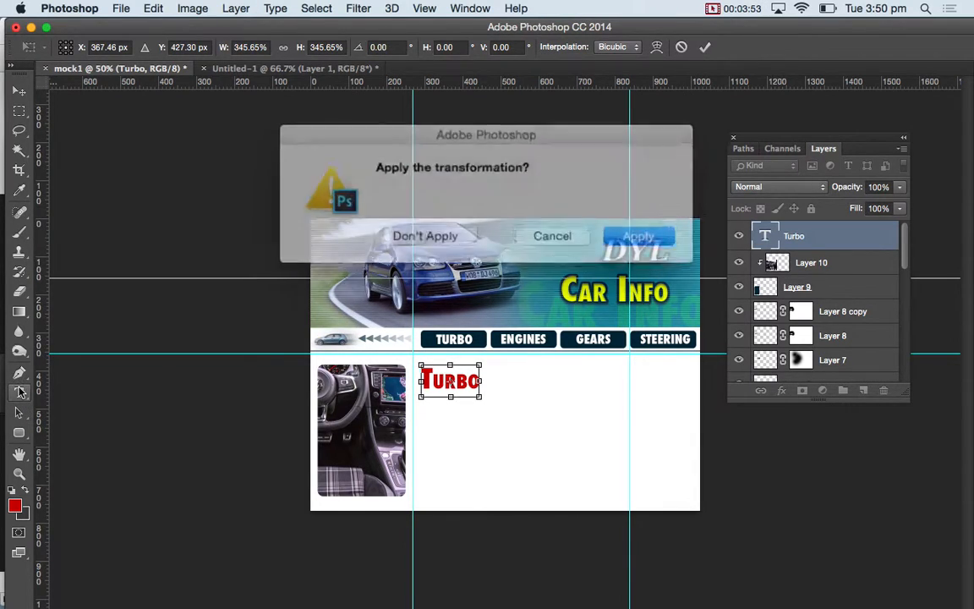
{"action": "key", "text": "Return"}
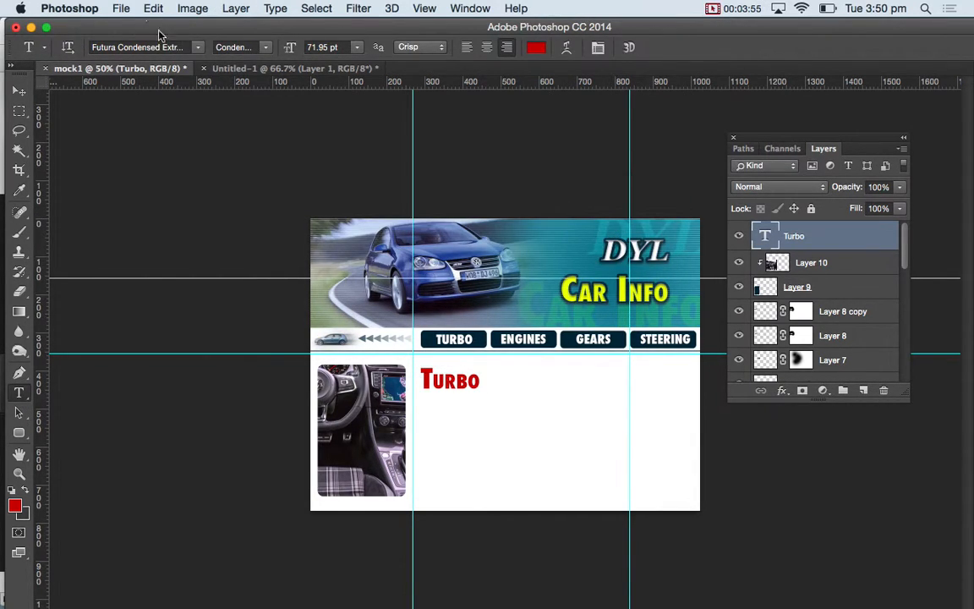
Change the Turbo heading's font to Garamond Bold and move the heading clear of the dashboard photo
{"action": "left_click", "coordinate": [199, 47]}
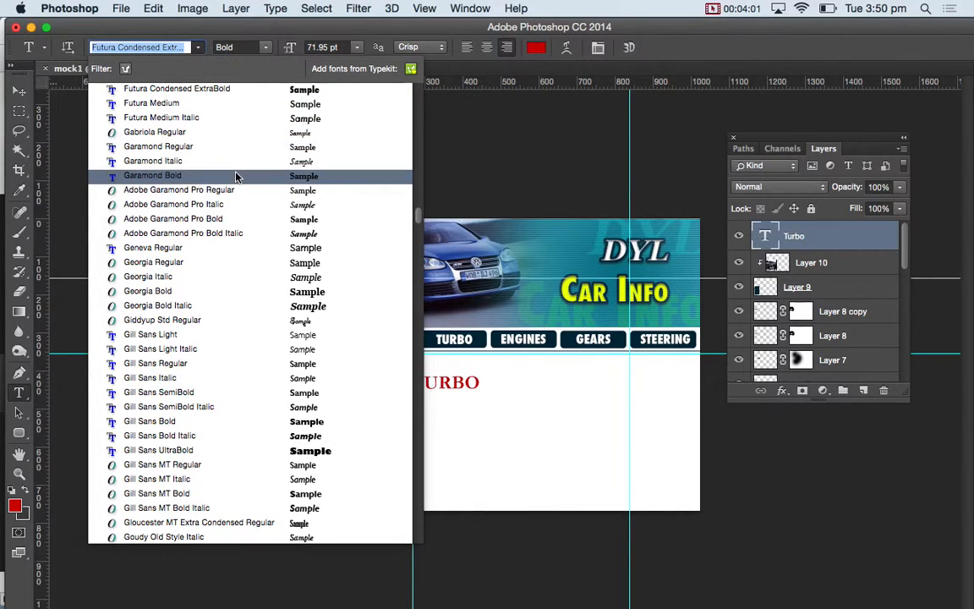
{"action": "left_click", "coordinate": [237, 176]}
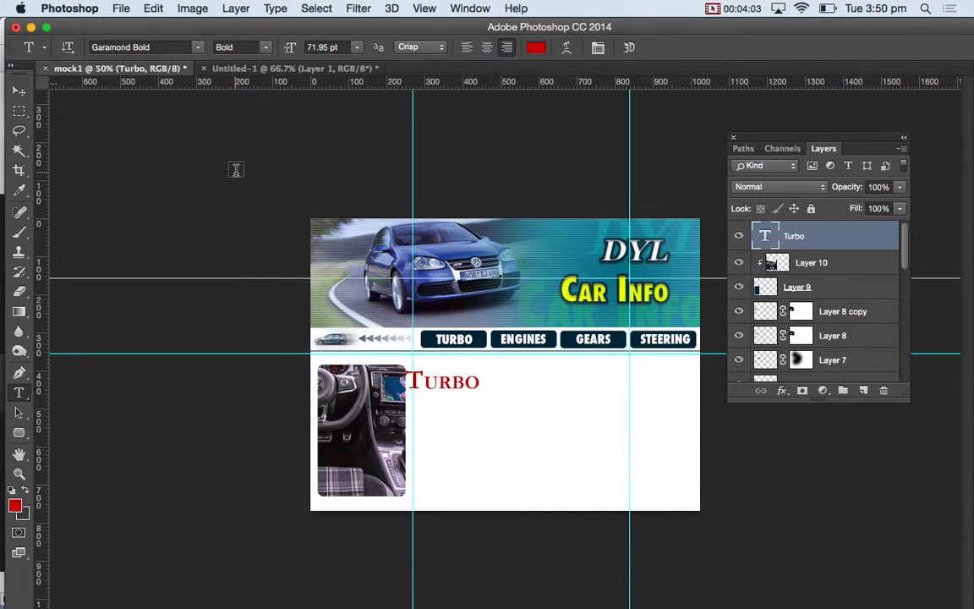
{"action": "left_click", "coordinate": [19, 91]}
{"action": "left_click_drag", "start_coordinate": [452, 387], "coordinate": [459, 382]}
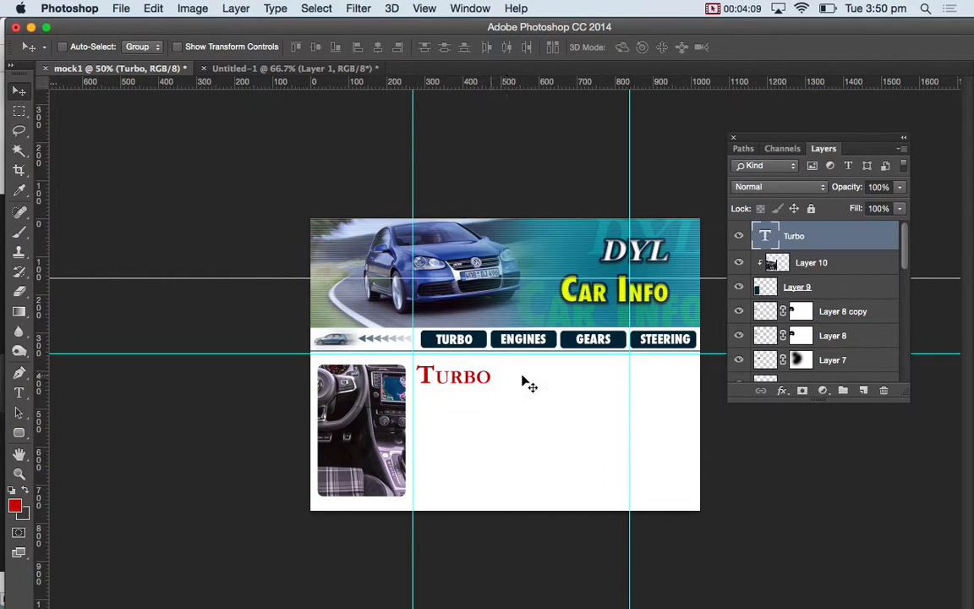
Create a new layer above Turbo, try a 10 px line beside the heading, undo it and set the line weight to 2 px
{"action": "left_click", "coordinate": [864, 390]}
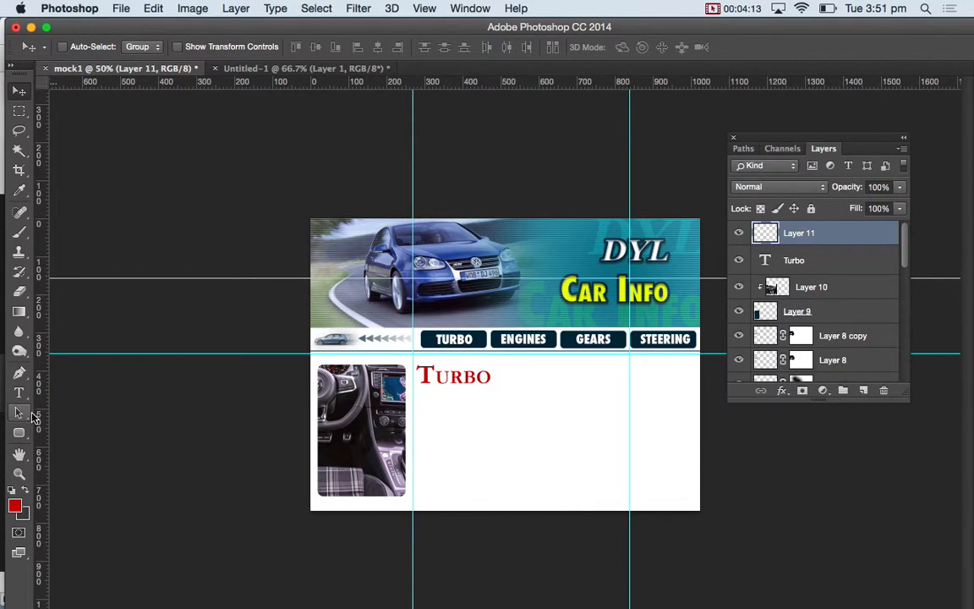
{"action": "left_click_drag", "start_coordinate": [18, 432], "coordinate": [81, 486]}
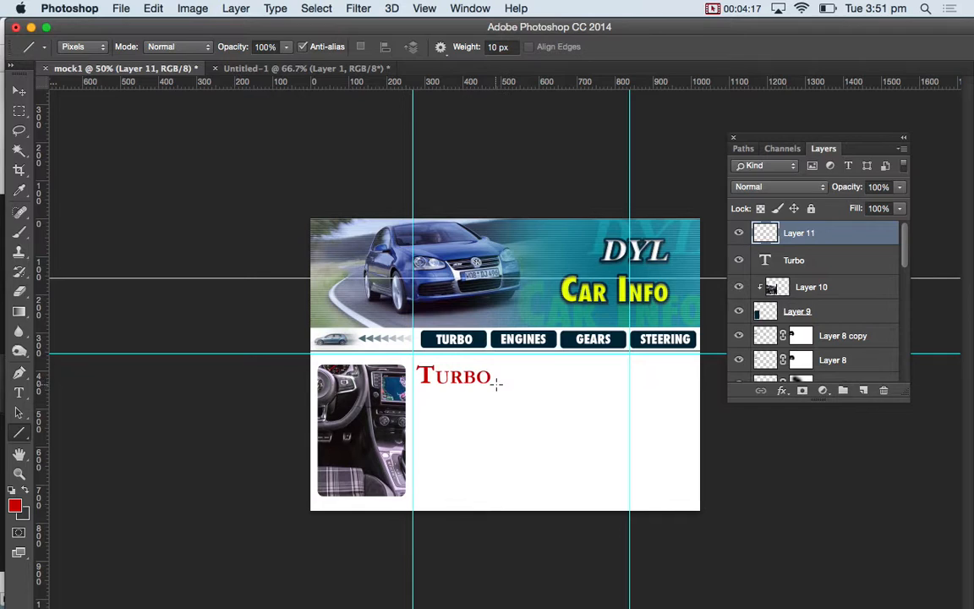
{"action": "left_click_drag", "start_coordinate": [498, 383], "coordinate": [691, 384]}
{"action": "key", "text": "super+z"}
{"action": "double_click", "coordinate": [495, 46]}
{"action": "type", "text": "2"}
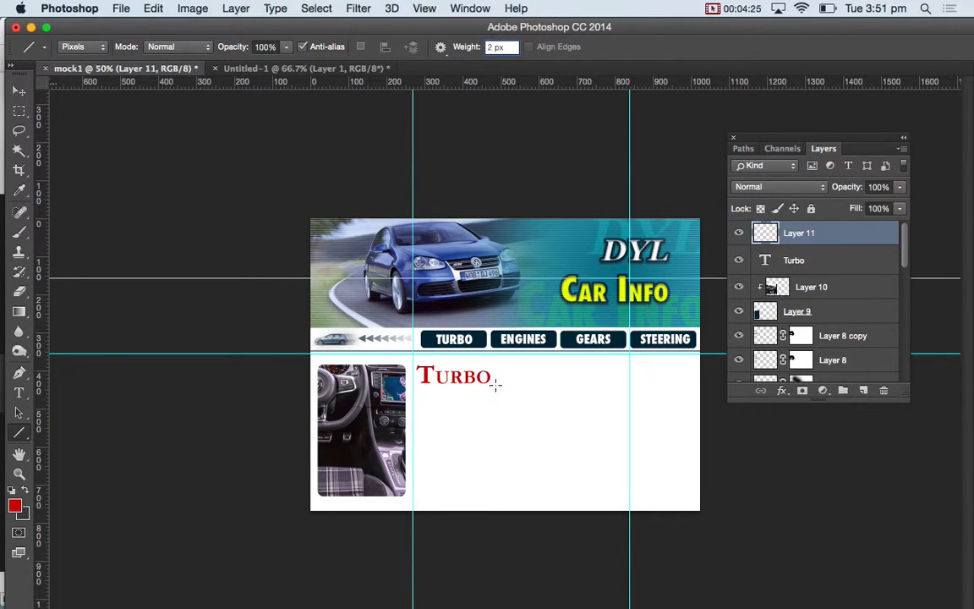
Undo the trial line, turn off the start arrowhead and draw a plain 2 px red horizontal line beside the Turbo heading
{"action": "left_click_drag", "start_coordinate": [496, 384], "coordinate": [690, 383]}
{"action": "key", "text": "super+z"}
{"action": "left_click", "coordinate": [440, 48]}
{"action": "left_click", "coordinate": [415, 86]}
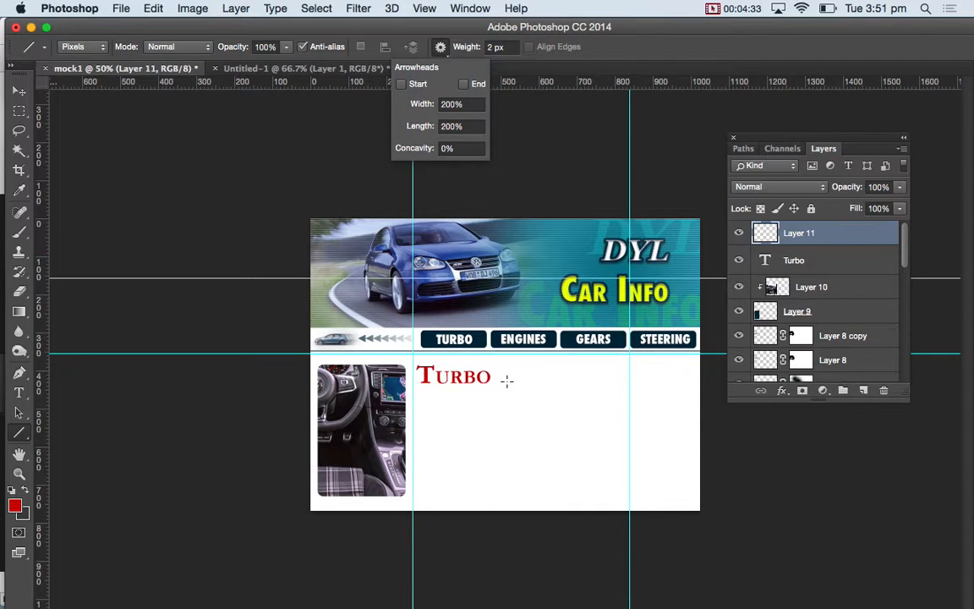
{"action": "left_click_drag", "start_coordinate": [500, 383], "coordinate": [692, 384]}
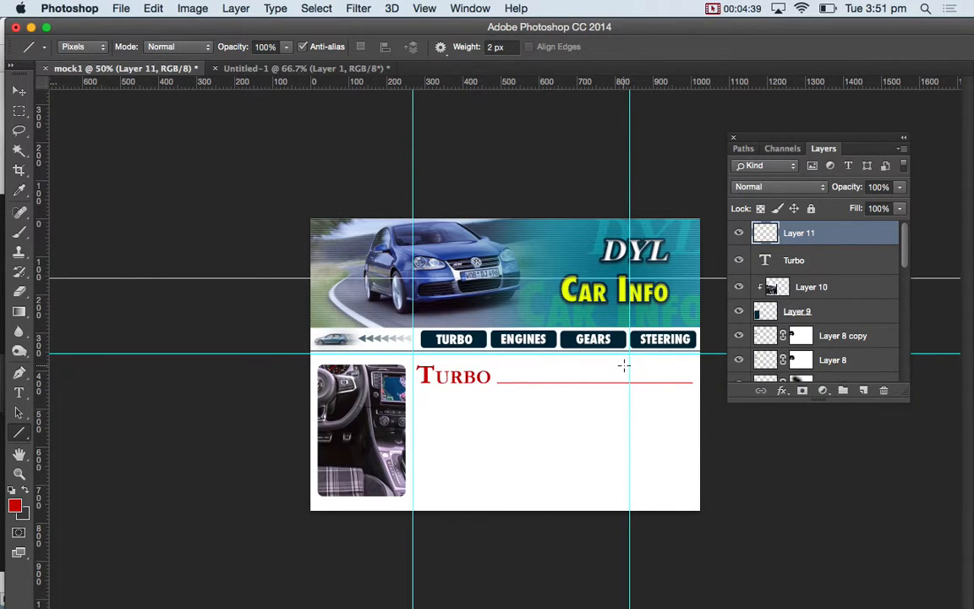
Nudge the red line down and sideways so that it runs just beneath the Turbo heading
{"action": "key", "text": "v"}
{"action": "key", "text": "shift+Down"}
{"action": "key", "text": "shift+Left"}
{"action": "key", "text": "shift+Left"}
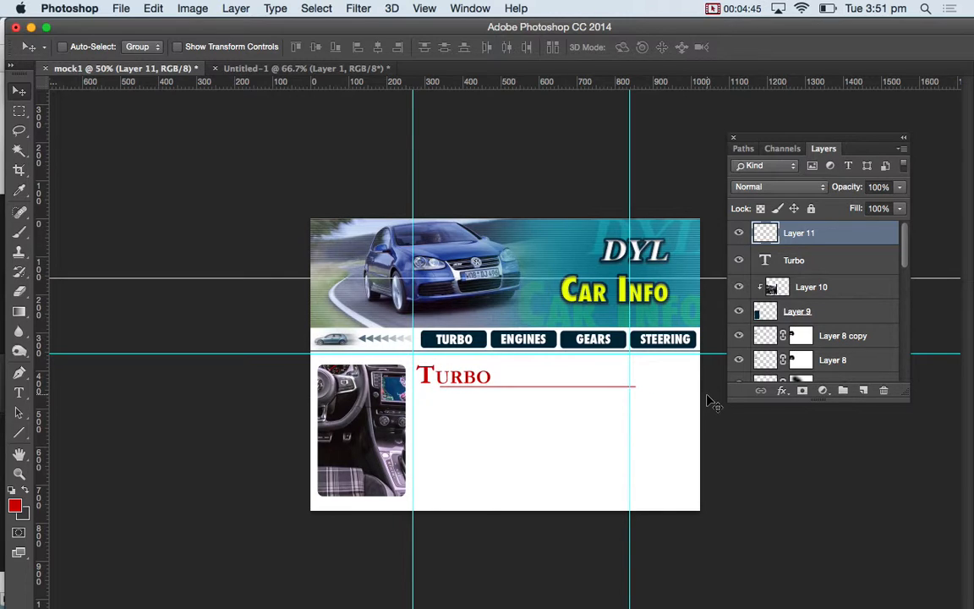
Stretch the red line with Free Transform to about 136% width so that it reaches the page's right edge
{"action": "key", "text": "super+t"}
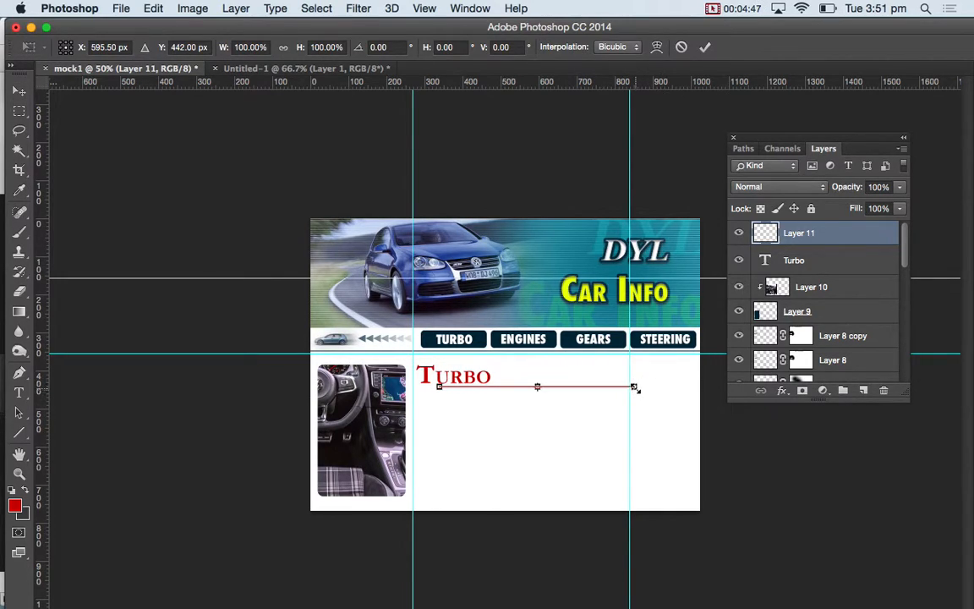
{"action": "left_click_drag", "start_coordinate": [636, 388], "coordinate": [696, 387]}
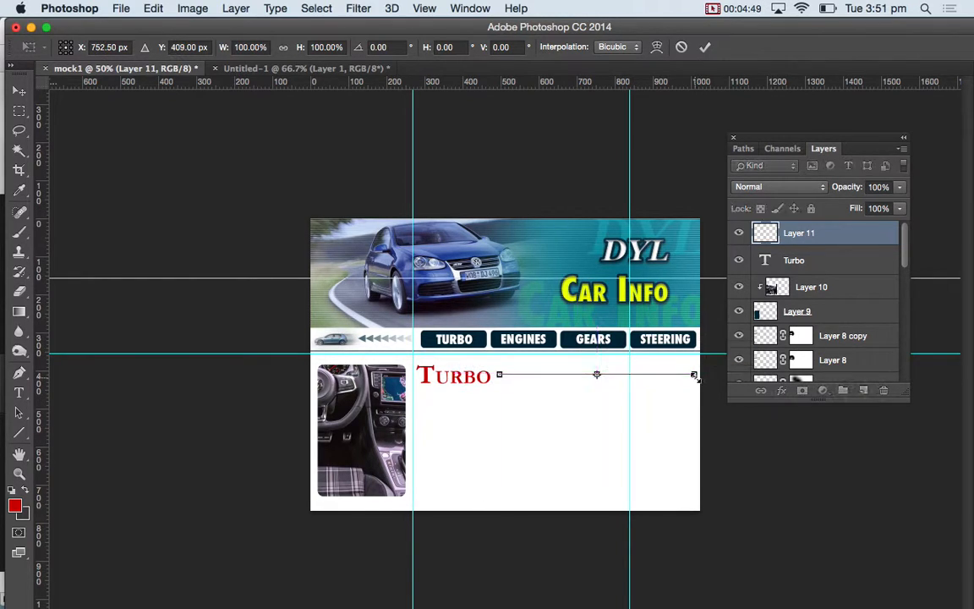
{"action": "key", "text": "ctrl+z"}
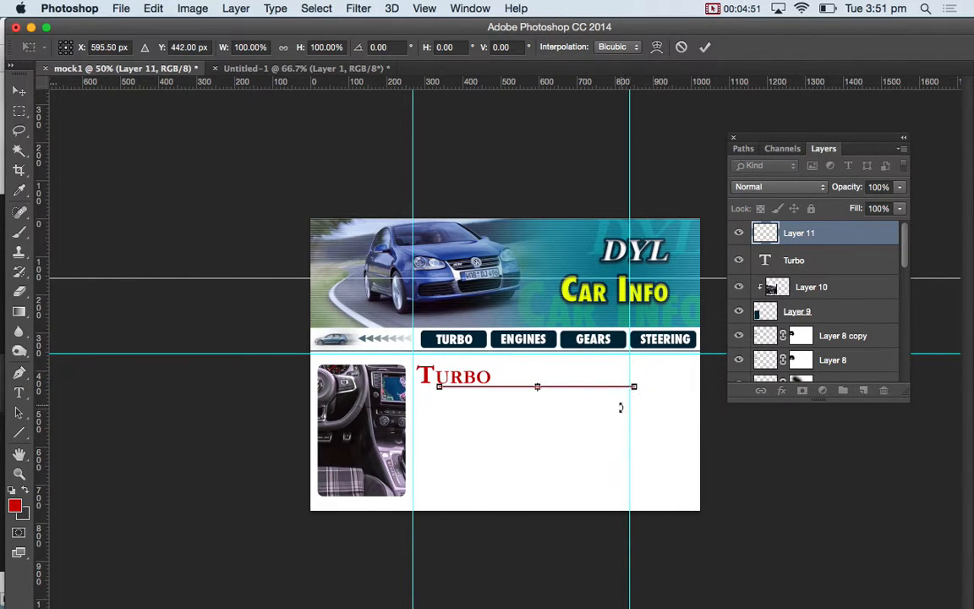
{"action": "left_click_drag", "start_coordinate": [635, 385], "coordinate": [705, 388]}
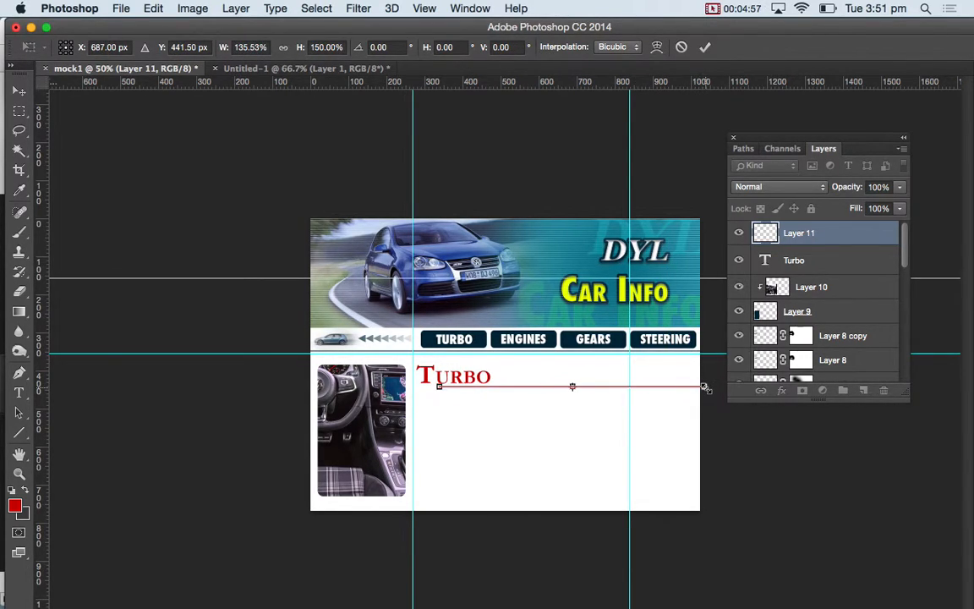
{"action": "key", "text": "Return"}
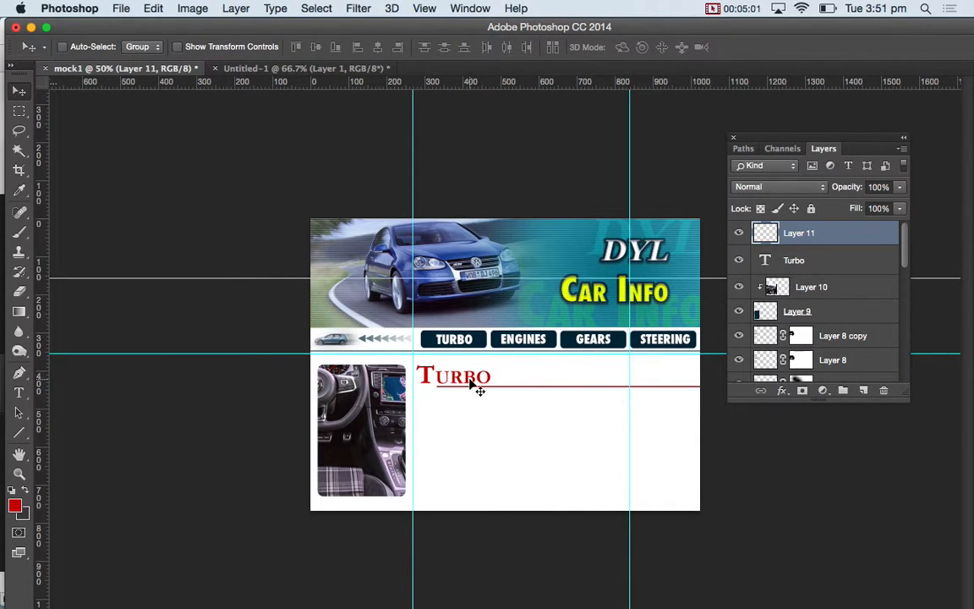
Rasterize the Turbo heading's text layer
{"action": "left_click", "coordinate": [799, 262]}
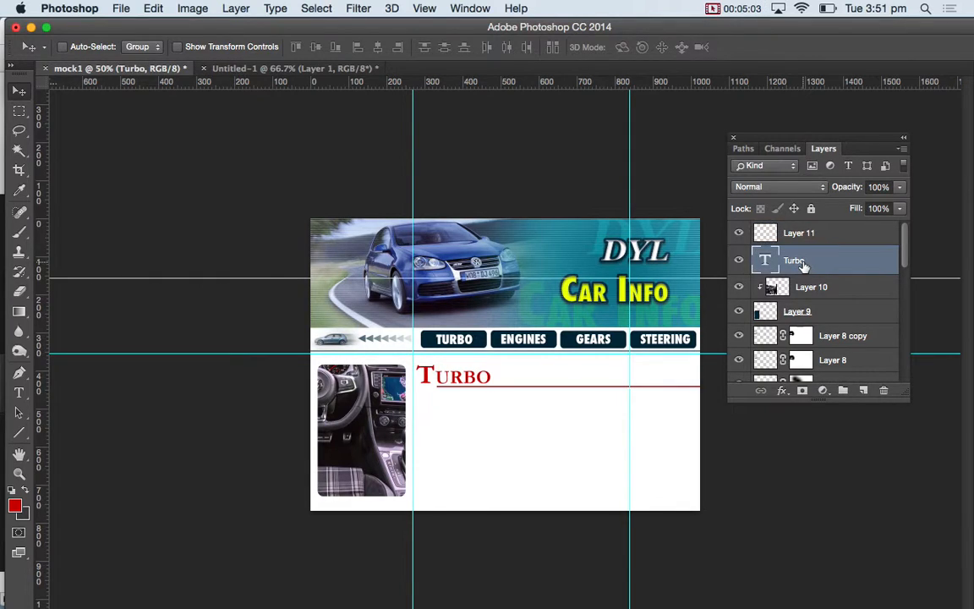
{"action": "right_click", "coordinate": [795, 269]}
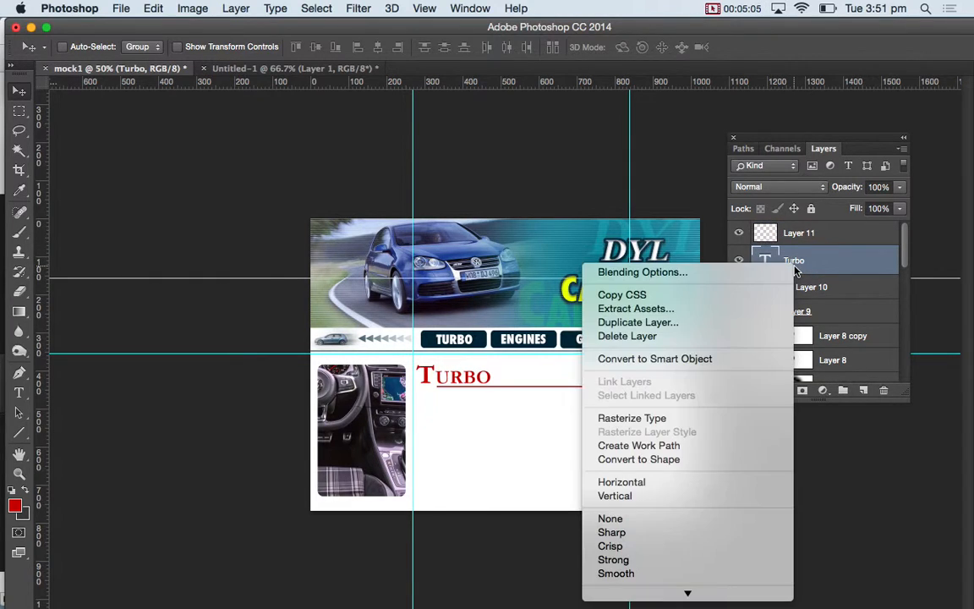
{"action": "left_click", "coordinate": [687, 419]}
Select the lower part of the heading's letter T and move it down so its foot reaches the red line
{"action": "left_click", "coordinate": [19, 110]}
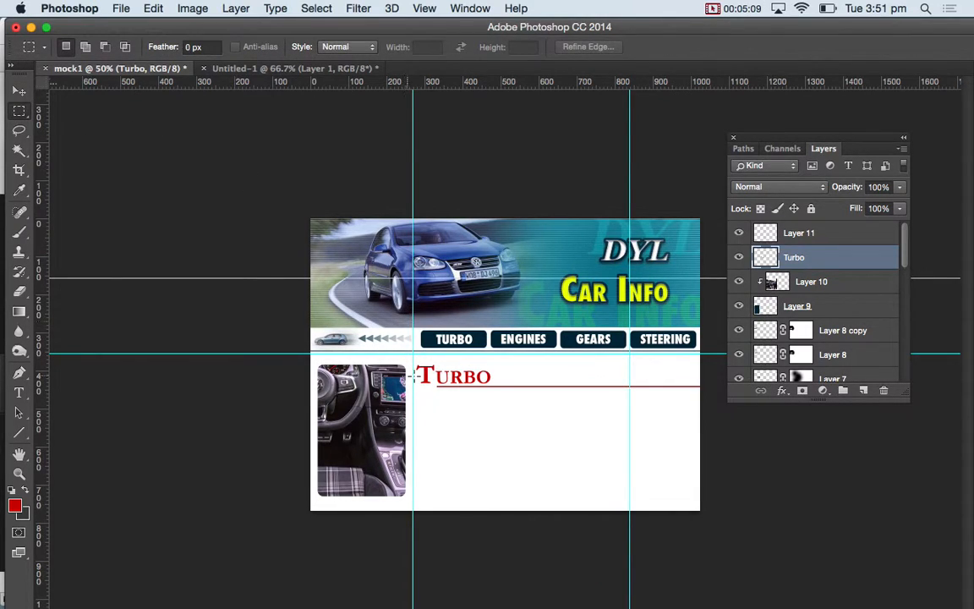
{"action": "left_click_drag", "start_coordinate": [416, 374], "coordinate": [431, 389]}
{"action": "key", "text": "v"}
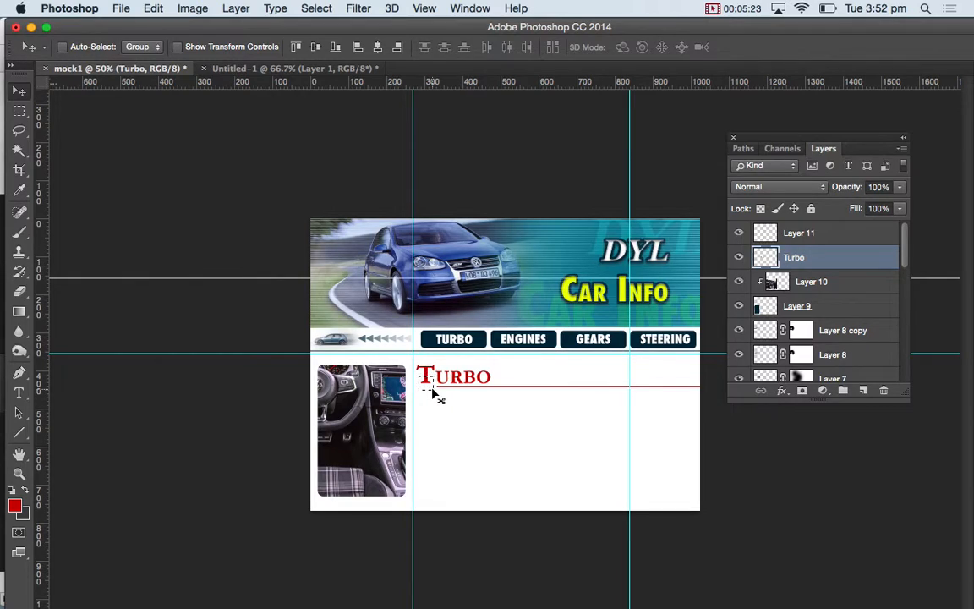
{"action": "key", "text": "super+d"}
Select part of the T's stem and stretch it with Free Transform to about 178% height, closing the gap above the foot
{"action": "key", "text": "m"}
{"action": "mouse_move", "coordinate": [432, 389]}
{"action": "left_mouse_down"}
{"action": "mouse_move", "coordinate": [417, 367]}
{"action": "mouse_move", "coordinate": [432, 376]}
{"action": "mouse_move", "coordinate": [426, 384]}
{"action": "left_mouse_up"}
{"action": "key", "text": "super+t"}
{"action": "key", "text": "super+z"}
{"action": "key", "text": "super+equal"}
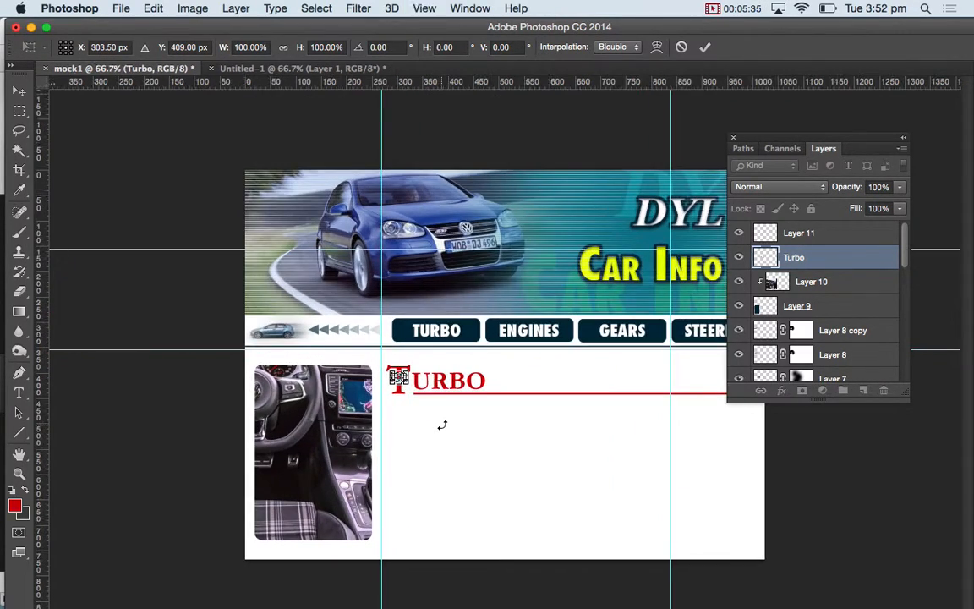
{"action": "key", "text": "super+equal"}
{"action": "key", "text": "super+equal"}
{"action": "left_click_drag", "start_coordinate": [187, 416], "coordinate": [188, 437]}
{"action": "key", "text": "super+z"}
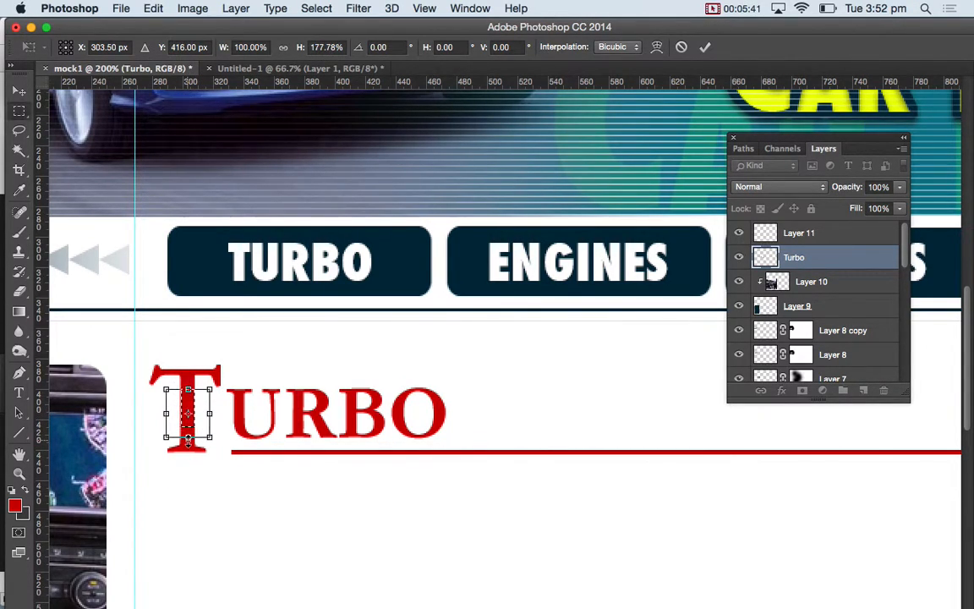
{"action": "key", "text": "Return"}
{"action": "key", "text": "super+d"}
{"action": "key", "text": "super+minus"}
{"action": "key", "text": "super+minus"}
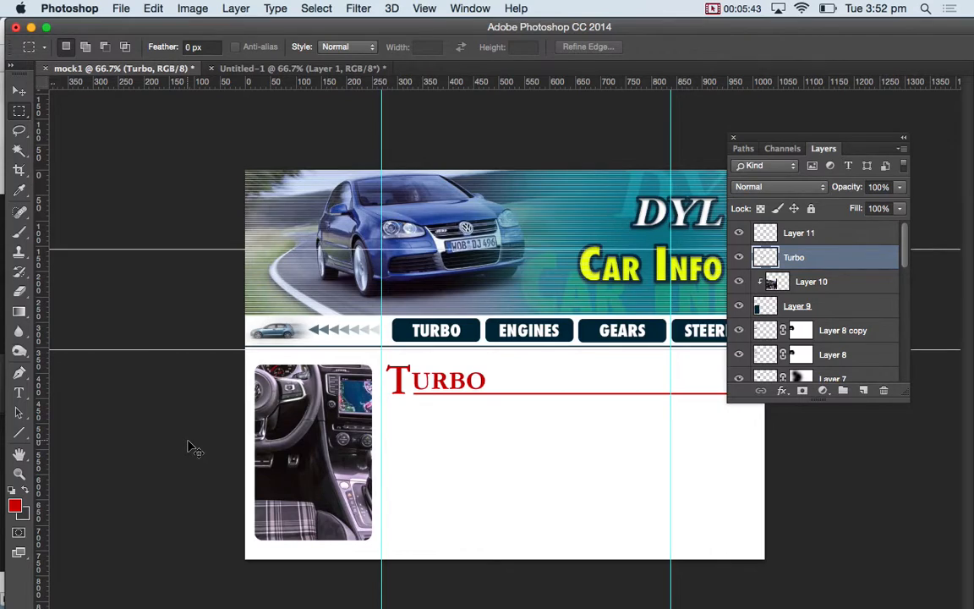
{"action": "key", "text": "super+minus"}
{"action": "key", "text": "Tab"}
{"action": "key", "text": "super+Tab"}
{"action": "left_click", "coordinate": [554, 412]}
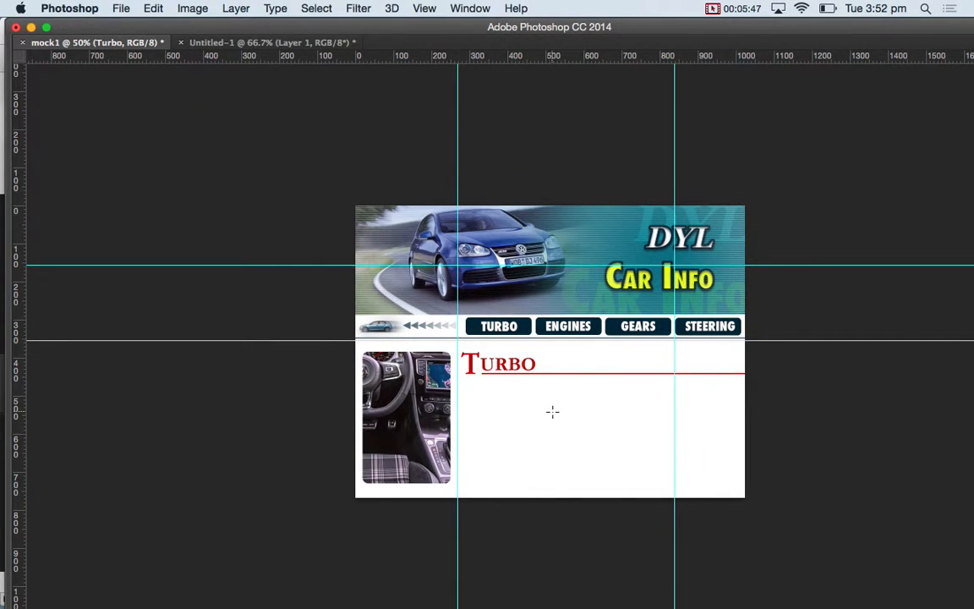
{"action": "key", "text": "Tab"}
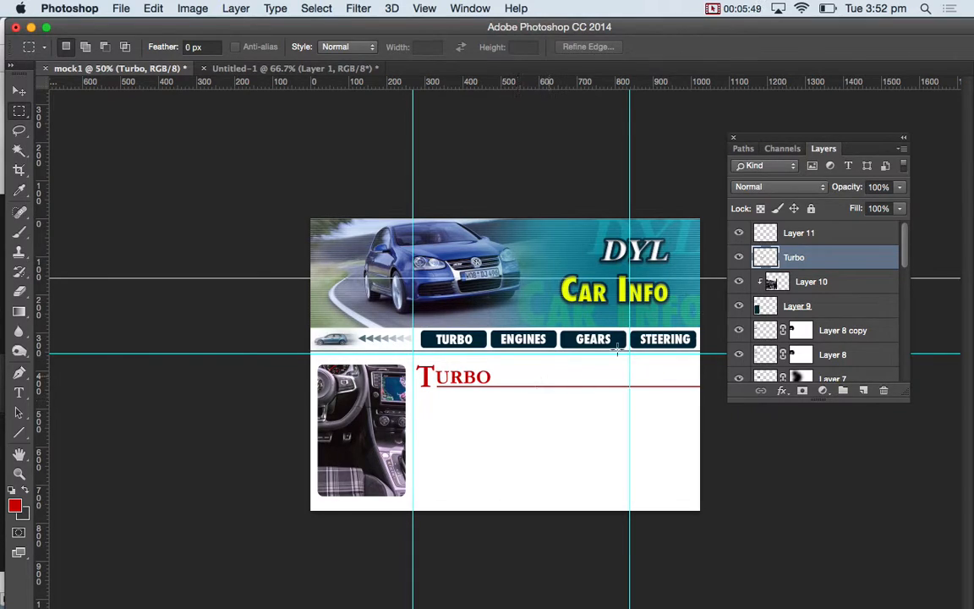
Nudge the red line on Layer 11 slightly down beneath the Turbo heading
{"action": "left_click", "coordinate": [800, 235]}
{"action": "key", "text": "v"}
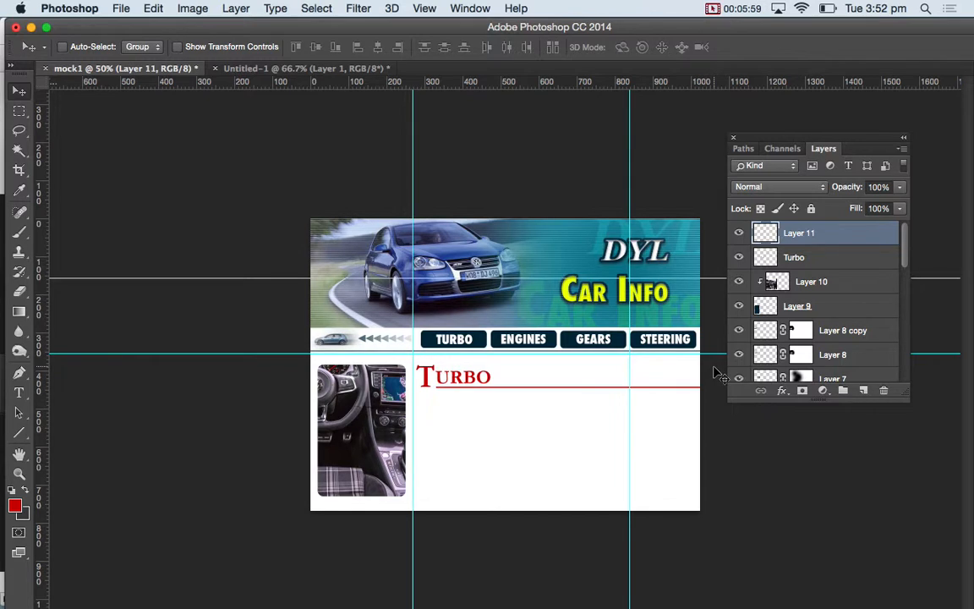
{"action": "left_click", "coordinate": [19, 111]}
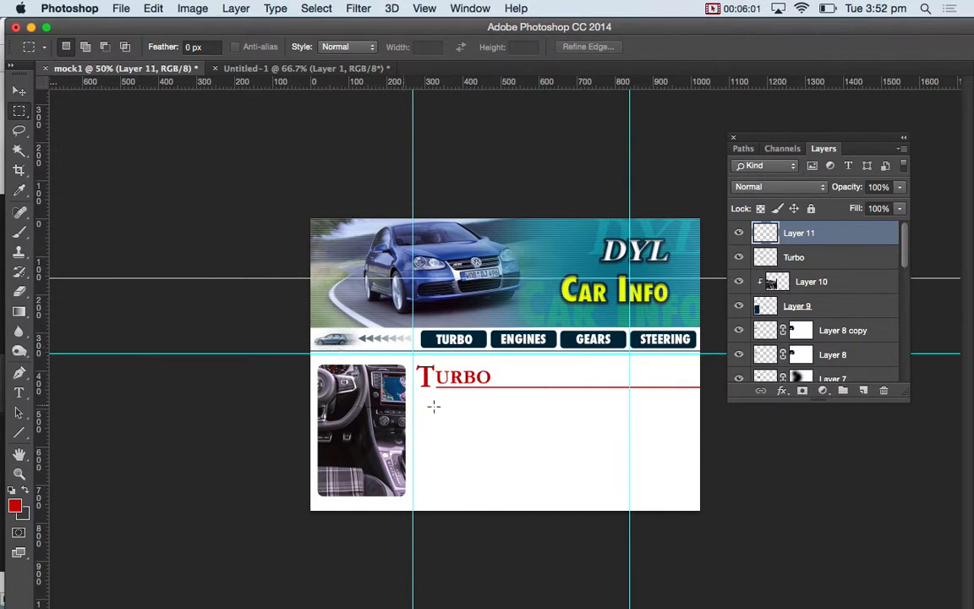
{"action": "left_click_drag", "start_coordinate": [421, 395], "coordinate": [607, 490]}
{"action": "key", "text": "super+d"}
{"action": "left_click", "coordinate": [19, 393]}
{"action": "left_click_drag", "start_coordinate": [423, 403], "coordinate": [618, 490]}
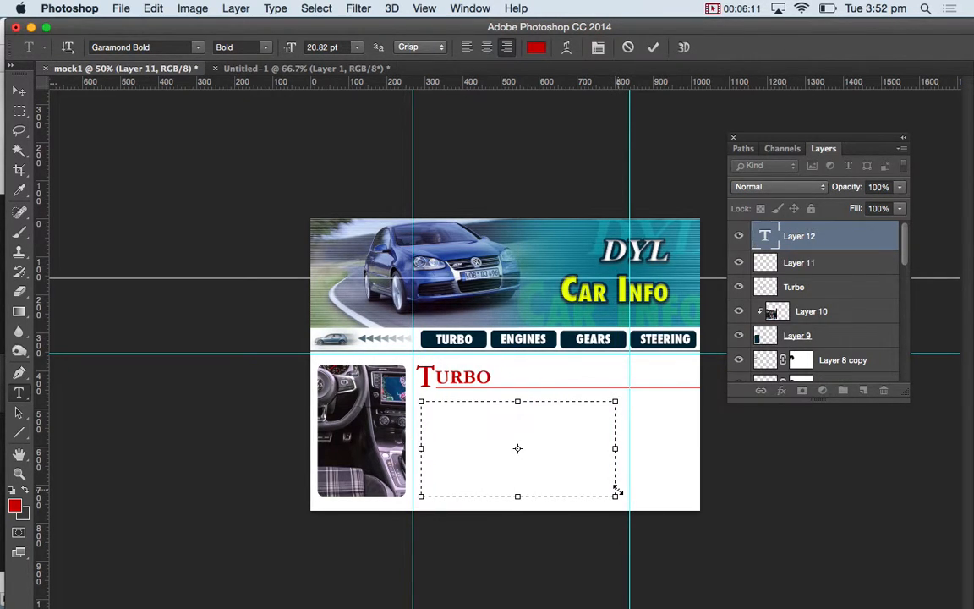
Switch to Chrome and open lipsum.org in a new tab
{"action": "key", "text": "super+Tab"}
{"action": "key", "text": "super+Tab"}
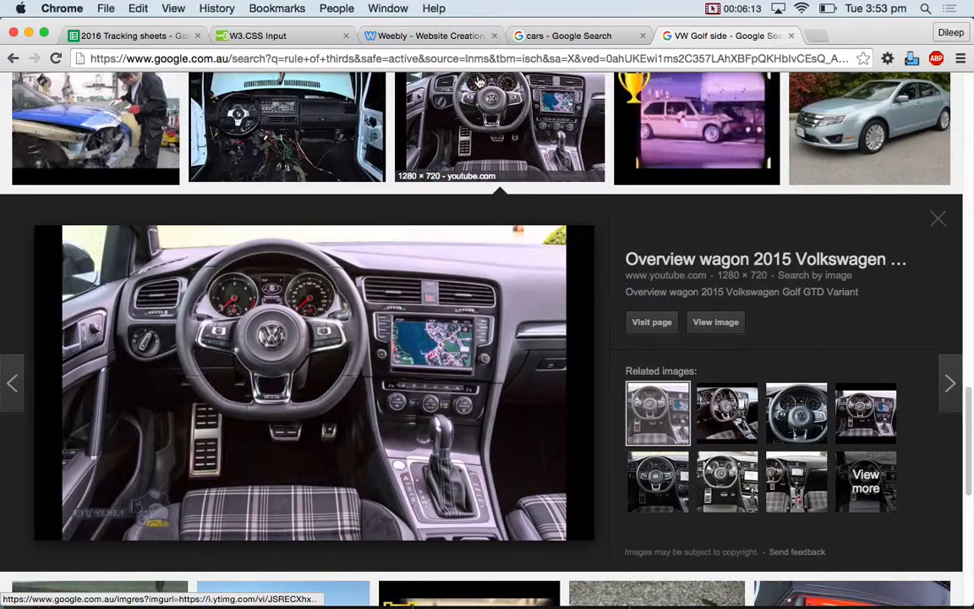
{"action": "left_click", "coordinate": [812, 36]}
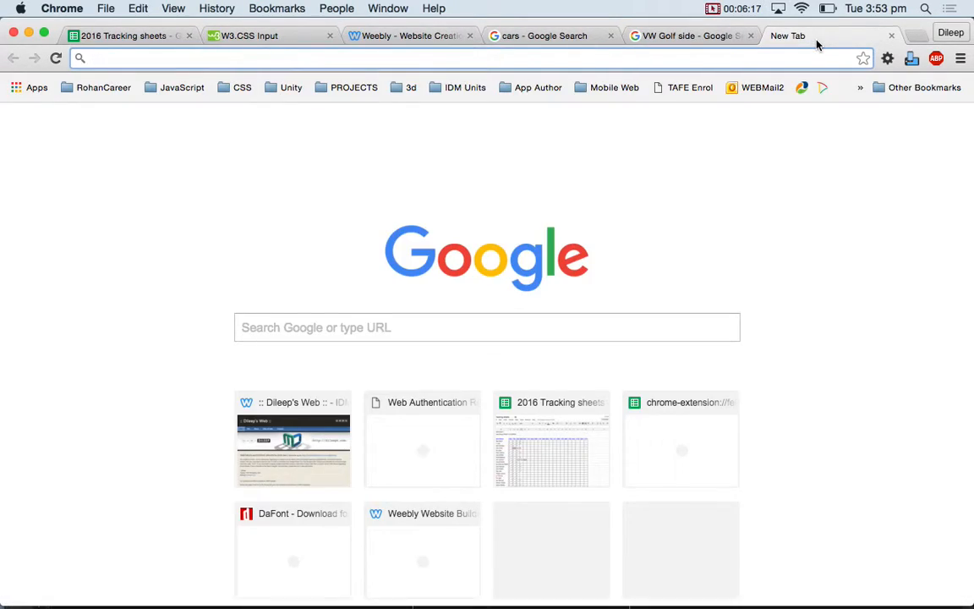
{"action": "type", "text": "lipsum.org"}
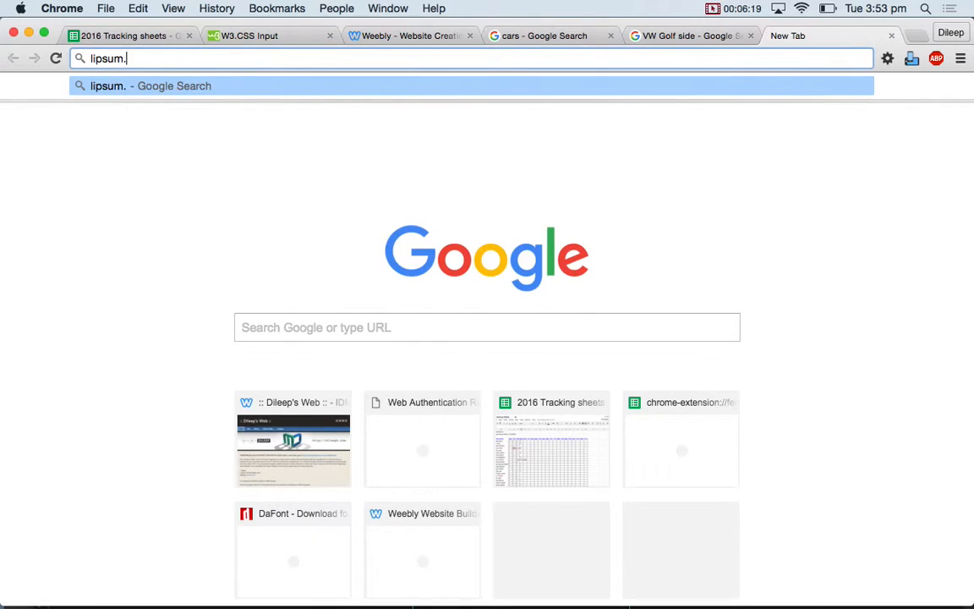
{"action": "key", "text": "Return"}
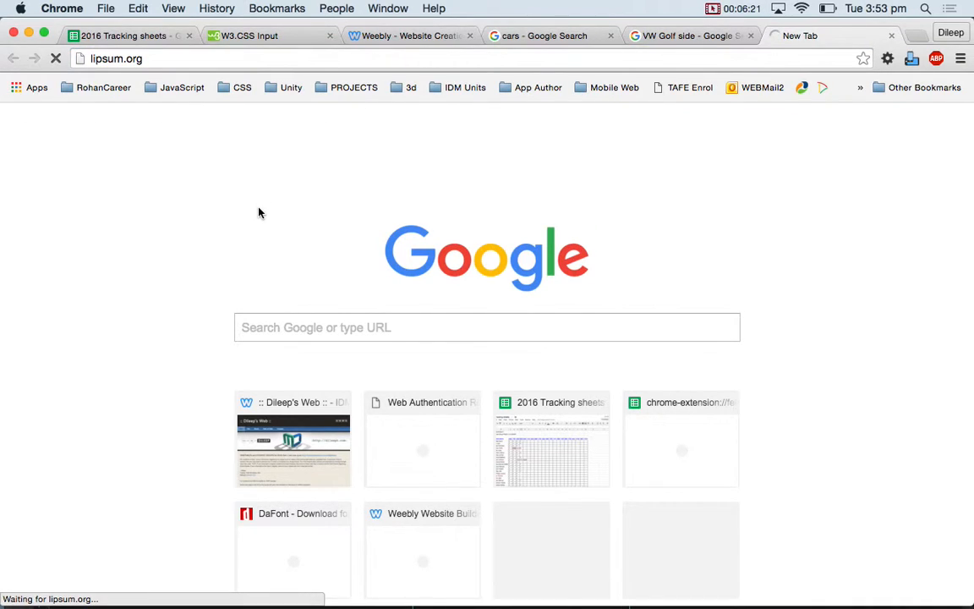
Generate five paragraphs of Lorem Ipsum, copy the first two and return to Photoshop
{"action": "scroll", "coordinate": [478, 393], "scroll_direction": "down", "scroll_amount": 8}
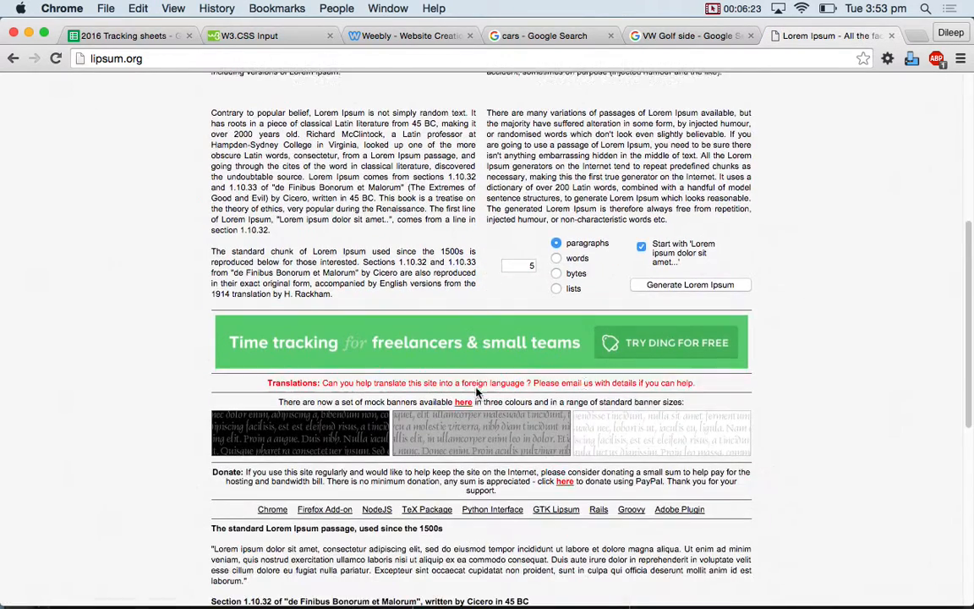
{"action": "left_click", "coordinate": [723, 284]}
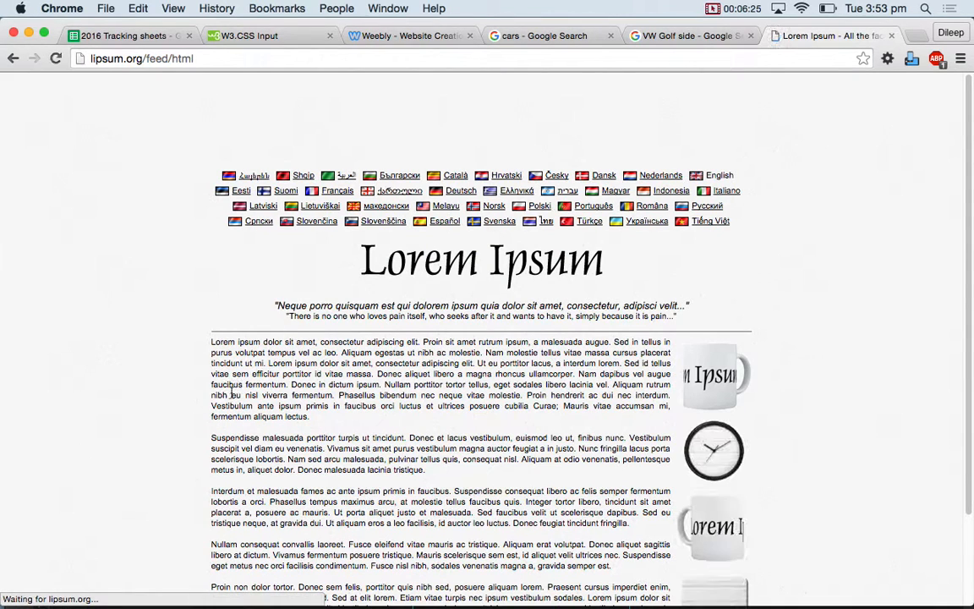
{"action": "left_click_drag", "start_coordinate": [212, 342], "coordinate": [420, 478]}
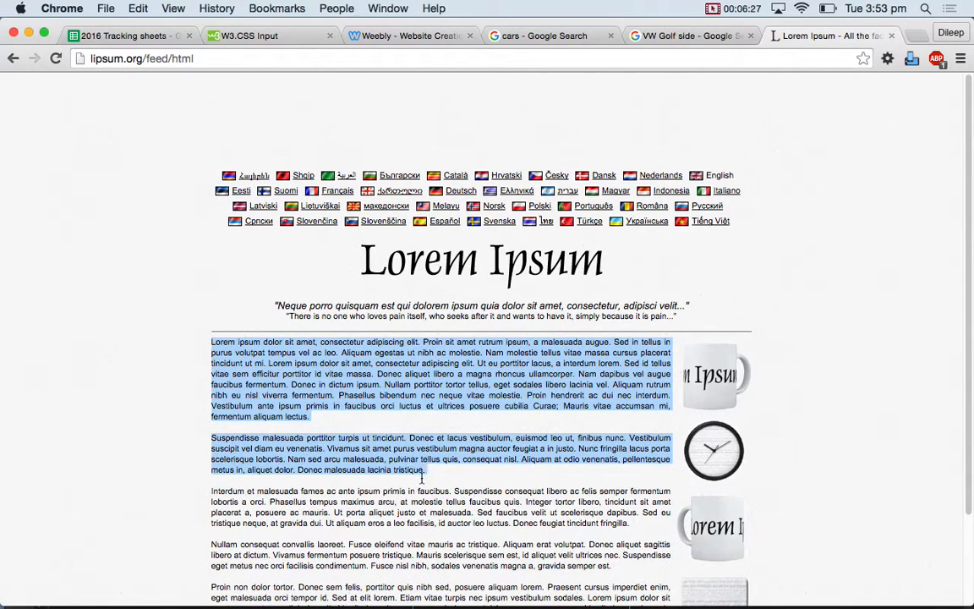
{"action": "key", "text": "super+Tab"}
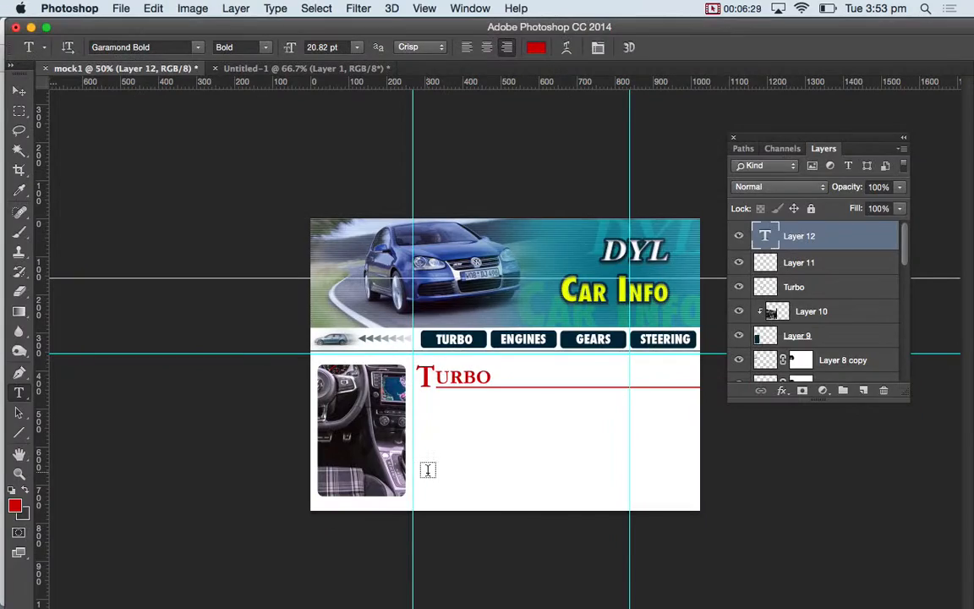
Delete the empty text layers Layer 12 and Layer 13
{"action": "left_click", "coordinate": [439, 404]}
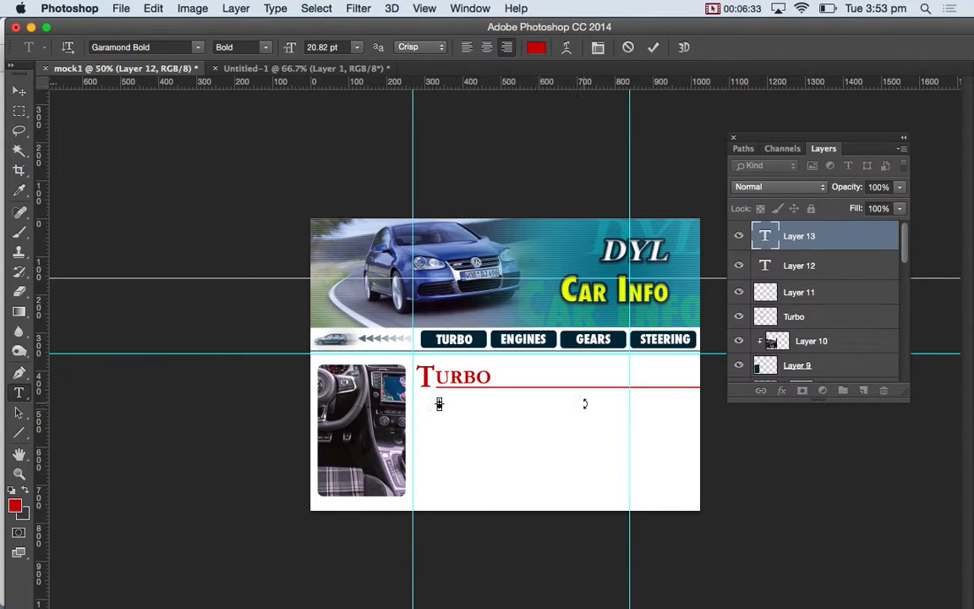
{"action": "left_click", "coordinate": [826, 265], "text": "shift"}
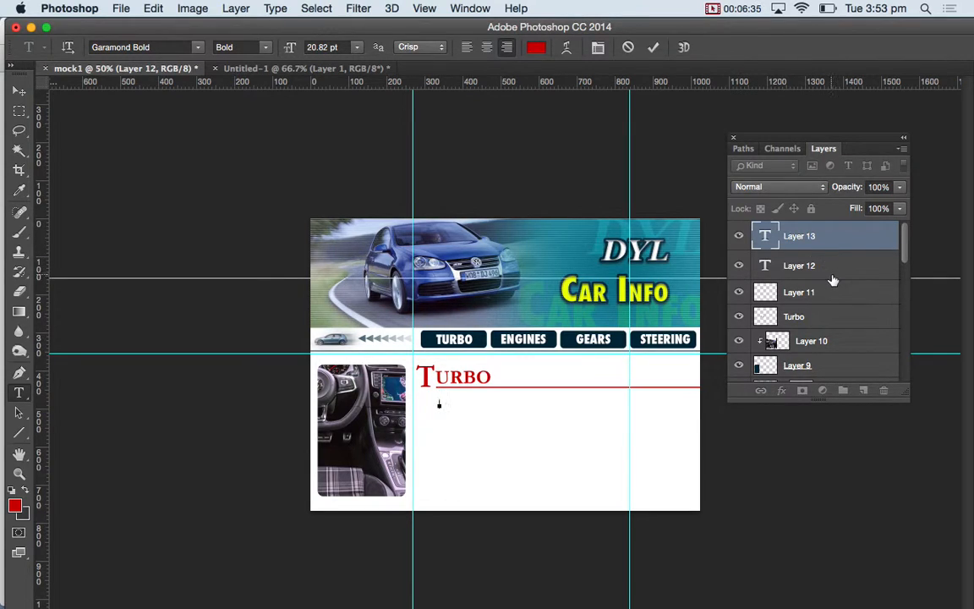
{"action": "left_click", "coordinate": [884, 390]}
{"action": "left_click", "coordinate": [593, 235]}
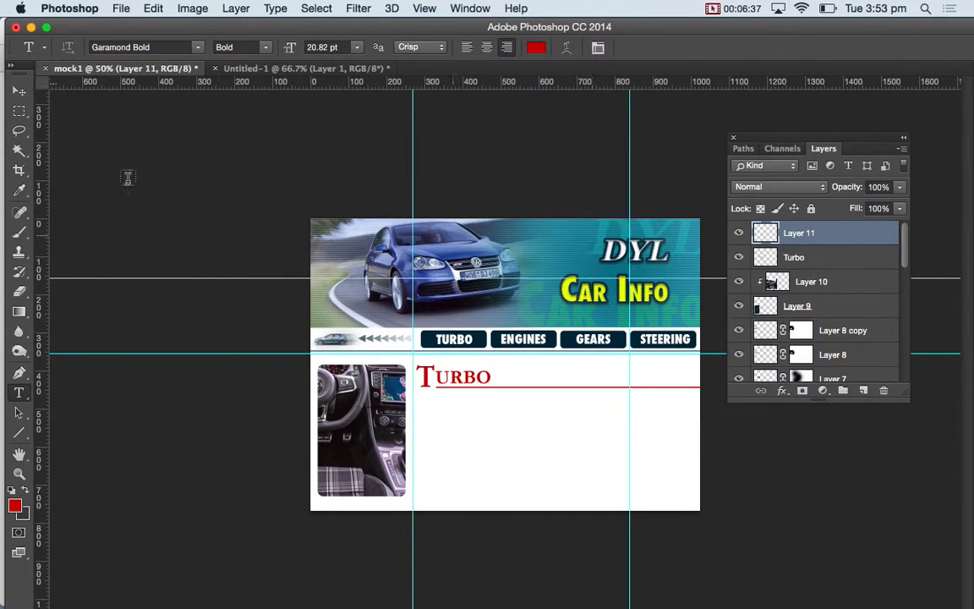
Draw a paragraph text box below the red line, fill it with the copied Lorem Ipsum text and left-align it
{"action": "left_click_drag", "start_coordinate": [421, 395], "coordinate": [615, 496]}
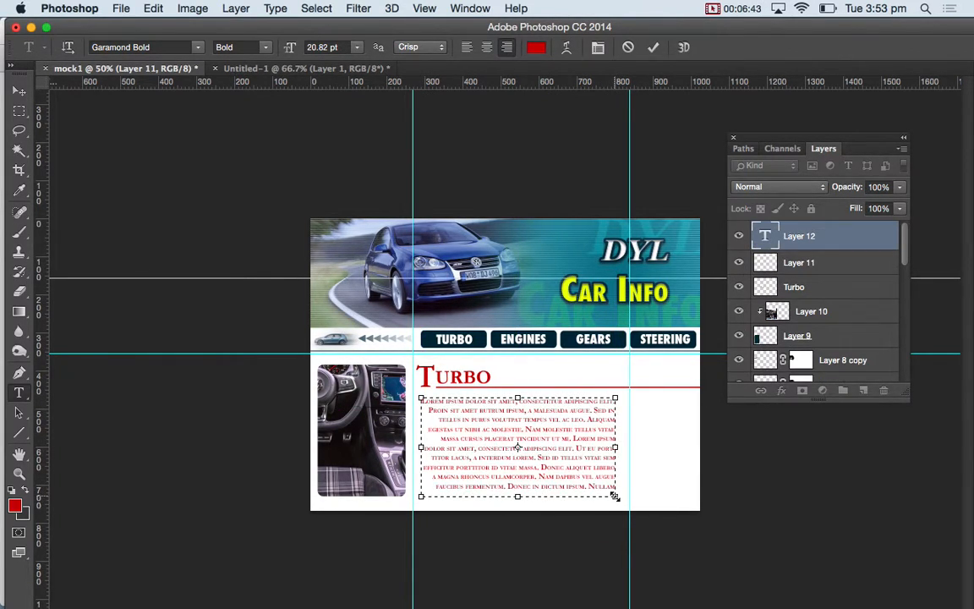
{"action": "left_click", "coordinate": [465, 49]}
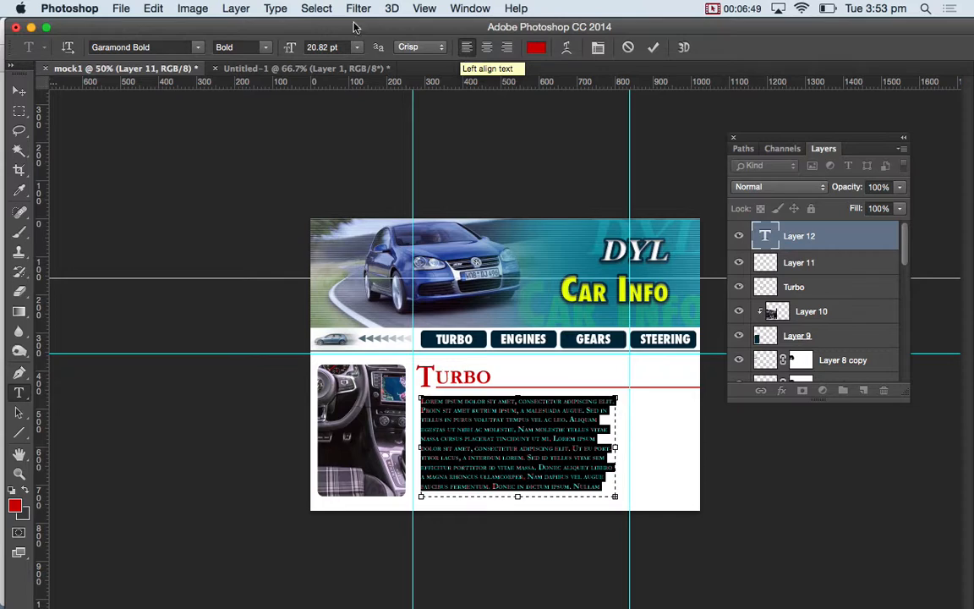
Try Verdana Regular as the font of the Lorem Ipsum paragraphs
{"action": "left_click", "coordinate": [154, 47]}
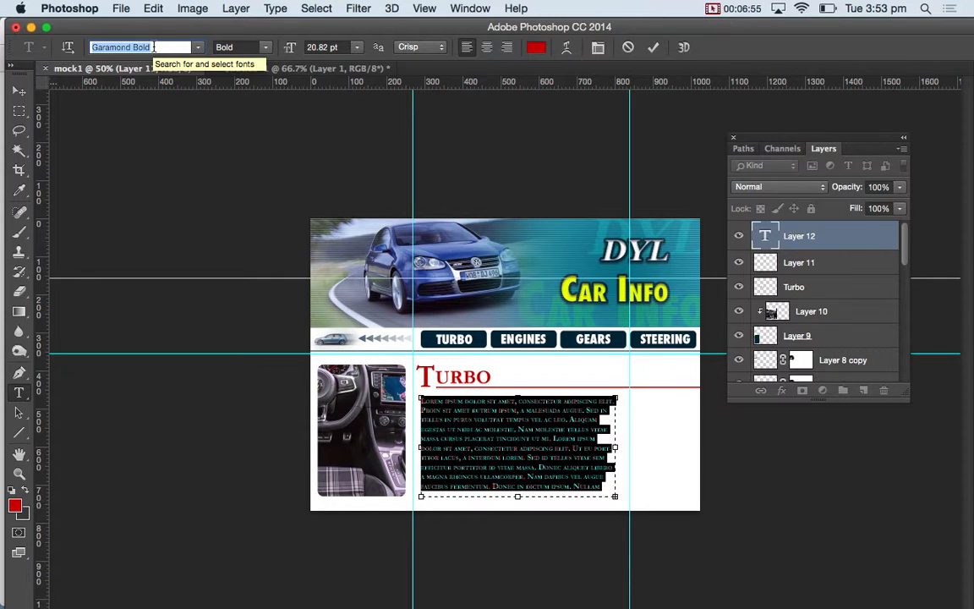
{"action": "type", "text": "Ver"}
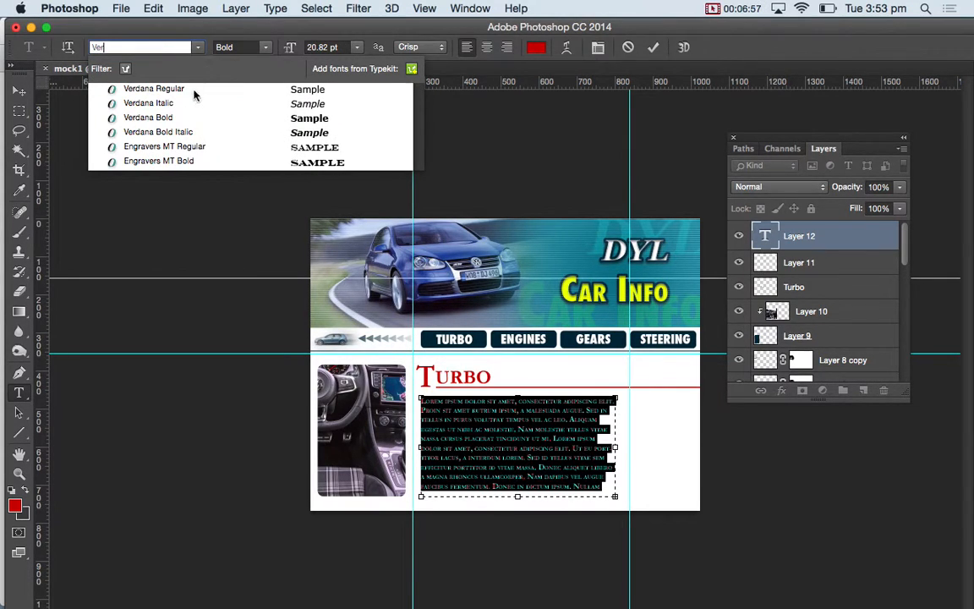
{"action": "left_click", "coordinate": [164, 92]}
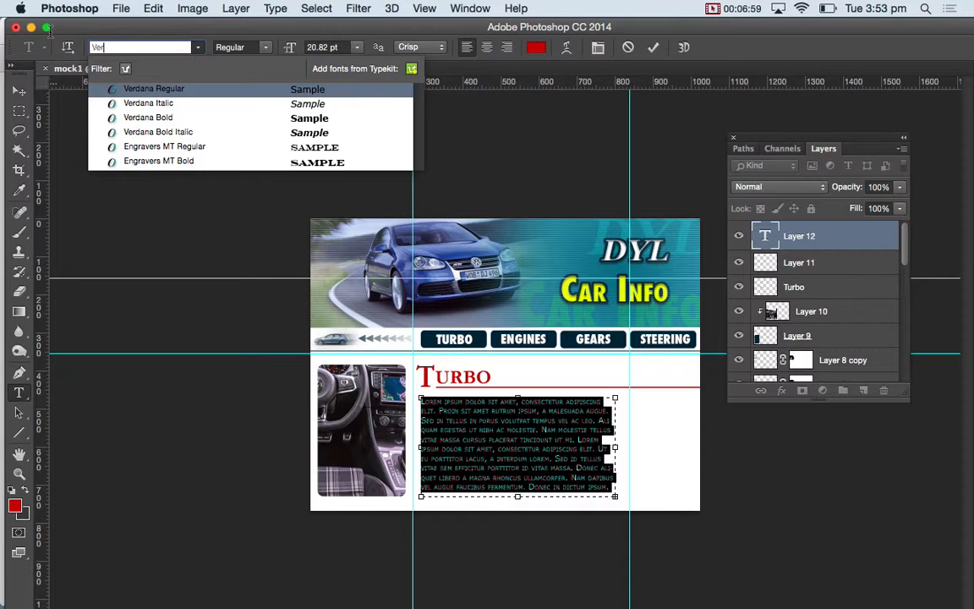
Set the Lorem Ipsum paragraphs to Trebuchet MS Regular at 12 pt and commit the text
{"action": "key", "text": "BackSpace"}
{"action": "key", "text": "BackSpace"}
{"action": "key", "text": "BackSpace"}
{"action": "type", "text": "Trebuchet MS Regula"}
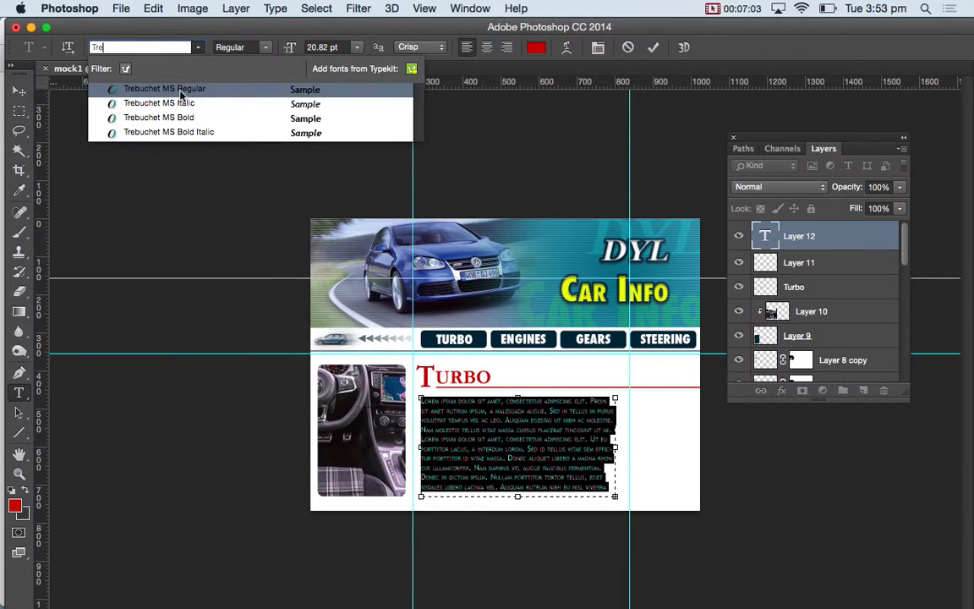
{"action": "left_click", "coordinate": [180, 93]}
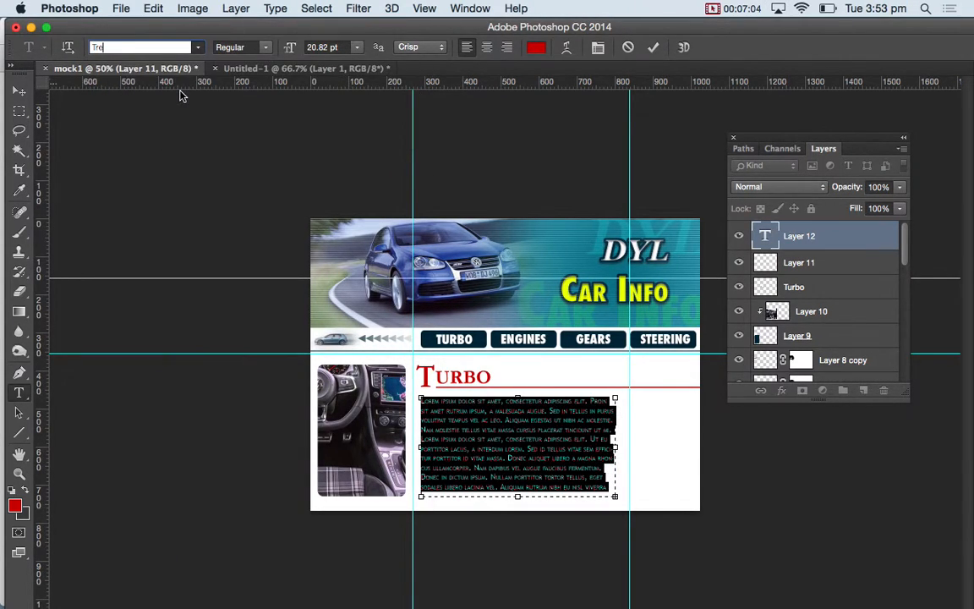
{"action": "left_click", "coordinate": [356, 48]}
{"action": "left_click", "coordinate": [356, 135]}
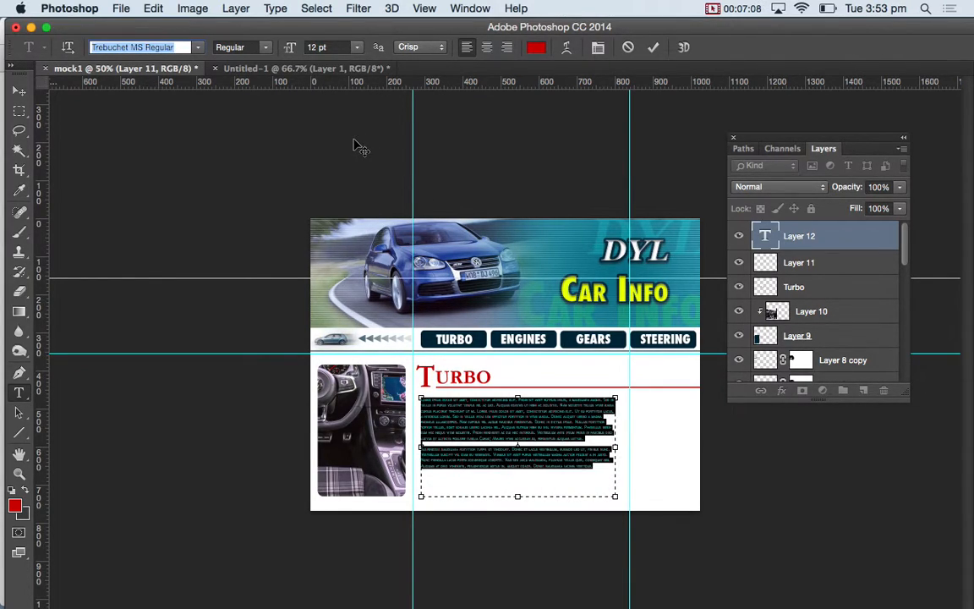
{"action": "left_click", "coordinate": [19, 92]}
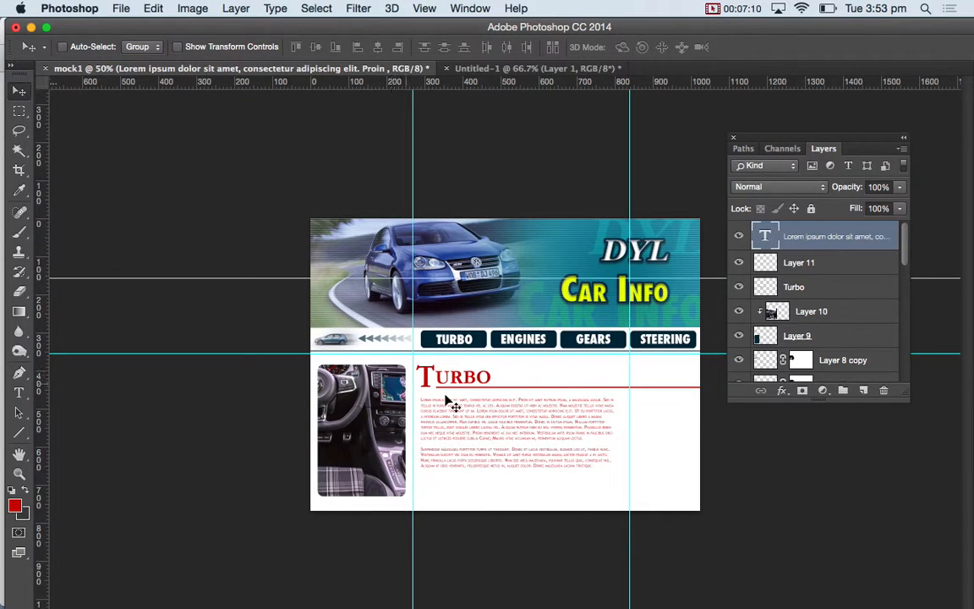
Recolour all of the Lorem Ipsum body text from red to dark grey 454545
{"action": "left_click", "coordinate": [19, 392]}
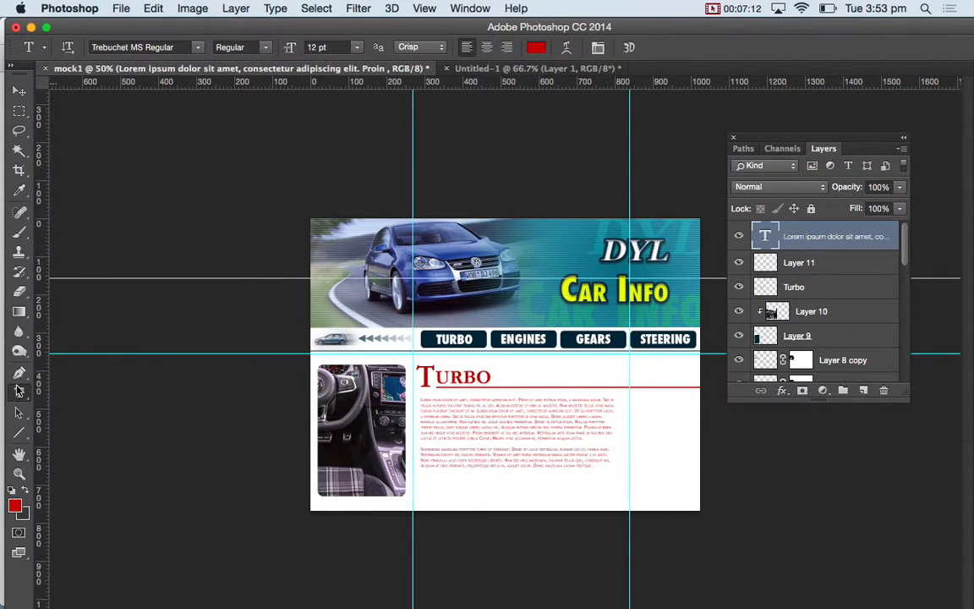
{"action": "left_click", "coordinate": [596, 464]}
{"action": "key", "text": "super+a"}
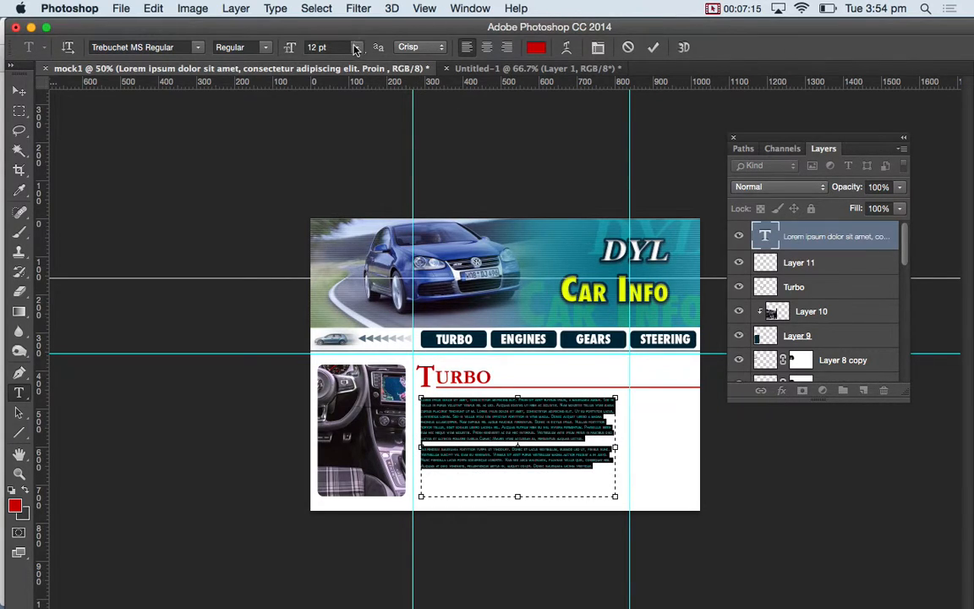
{"action": "left_click", "coordinate": [533, 49]}
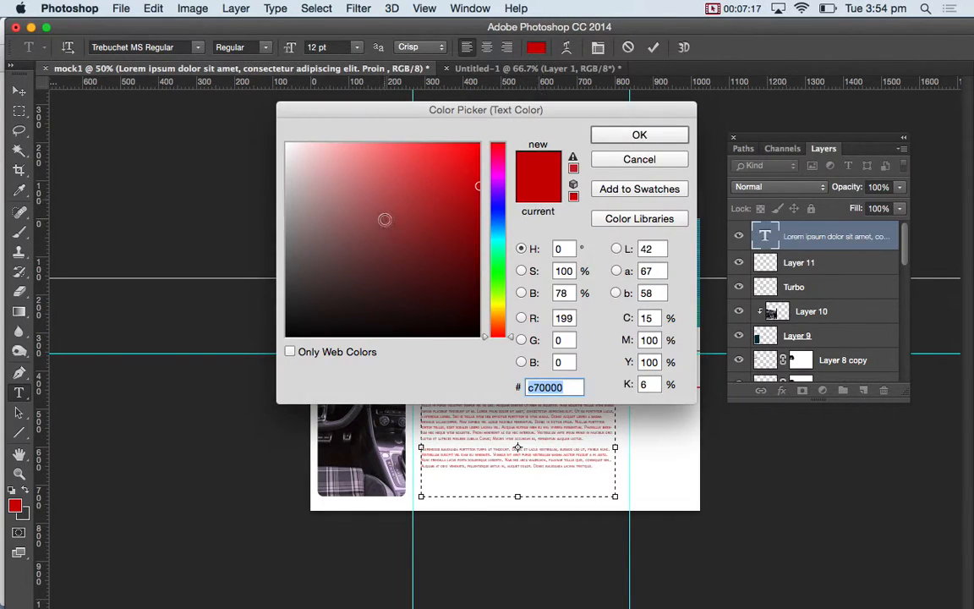
{"action": "type", "text": "000000"}
{"action": "left_click_drag", "start_coordinate": [272, 297], "coordinate": [258, 297]}
{"action": "left_click_drag", "start_coordinate": [301, 272], "coordinate": [256, 284]}
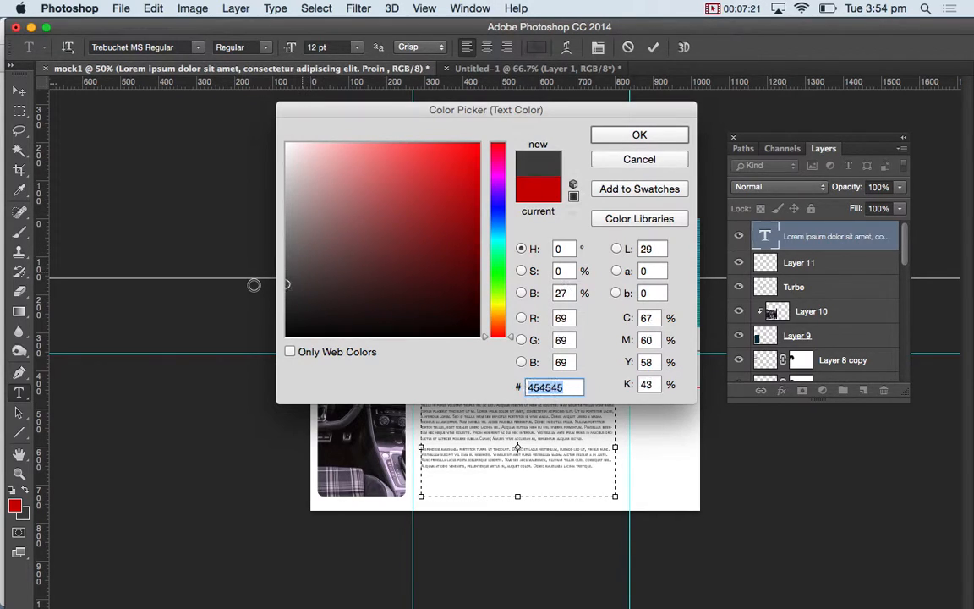
{"action": "left_click", "coordinate": [635, 134]}
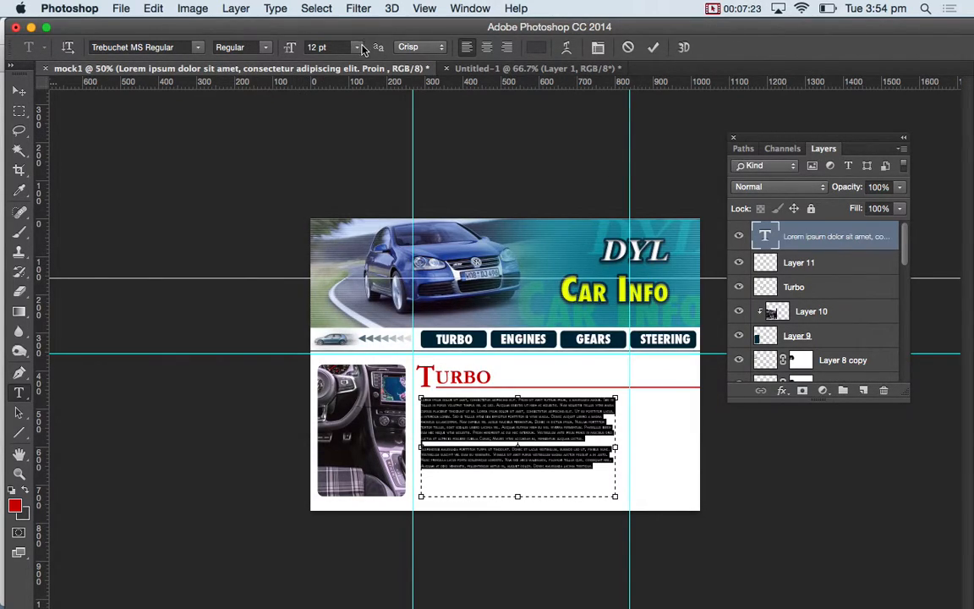
Try 14 pt as the size of the Lorem Ipsum body text and check its appearance up close
{"action": "left_click", "coordinate": [357, 47]}
{"action": "left_click", "coordinate": [316, 148]}
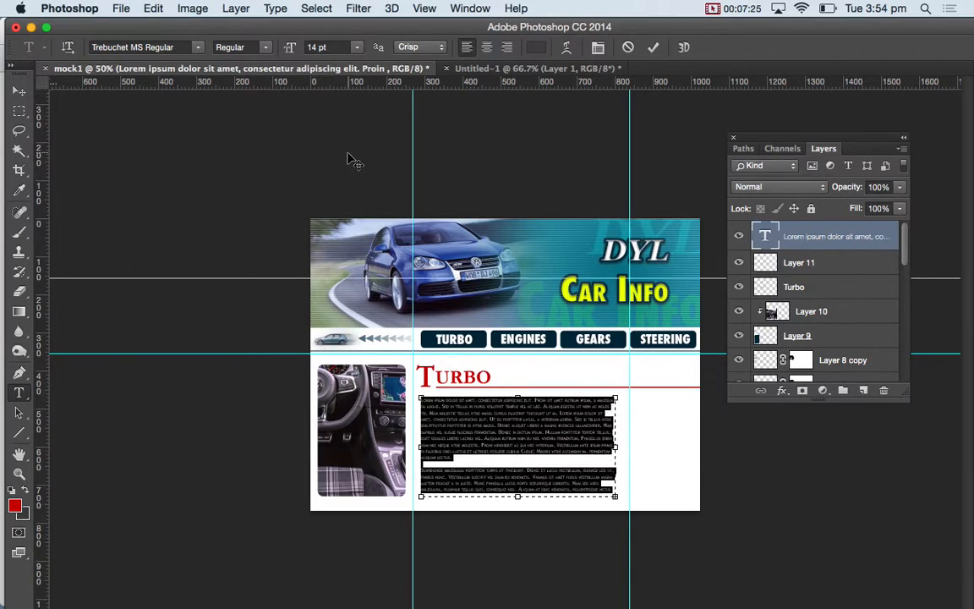
{"action": "key", "text": "super+equal"}
{"action": "key", "text": "super+equal"}
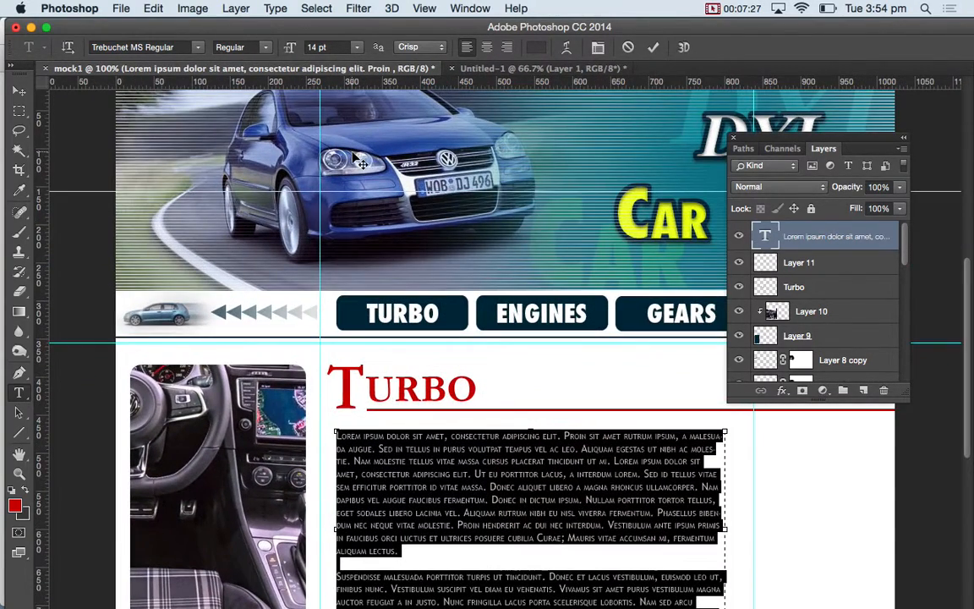
{"action": "left_click", "coordinate": [429, 467]}
{"action": "scroll", "coordinate": [430, 467], "scroll_direction": "down", "scroll_amount": 3}
{"action": "scroll", "coordinate": [429, 468], "scroll_direction": "down", "scroll_amount": 2}
{"action": "scroll", "coordinate": [430, 467], "scroll_direction": "up", "scroll_amount": 2}
{"action": "left_click", "coordinate": [431, 367]}
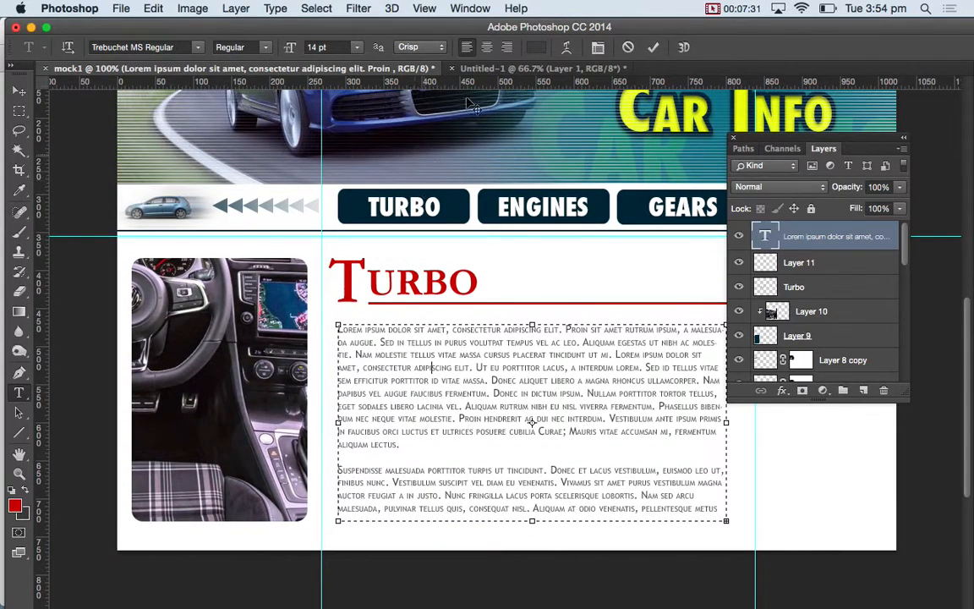
Cancel the text warp settings and open the Character panel for the body text
{"action": "left_click", "coordinate": [290, 48]}
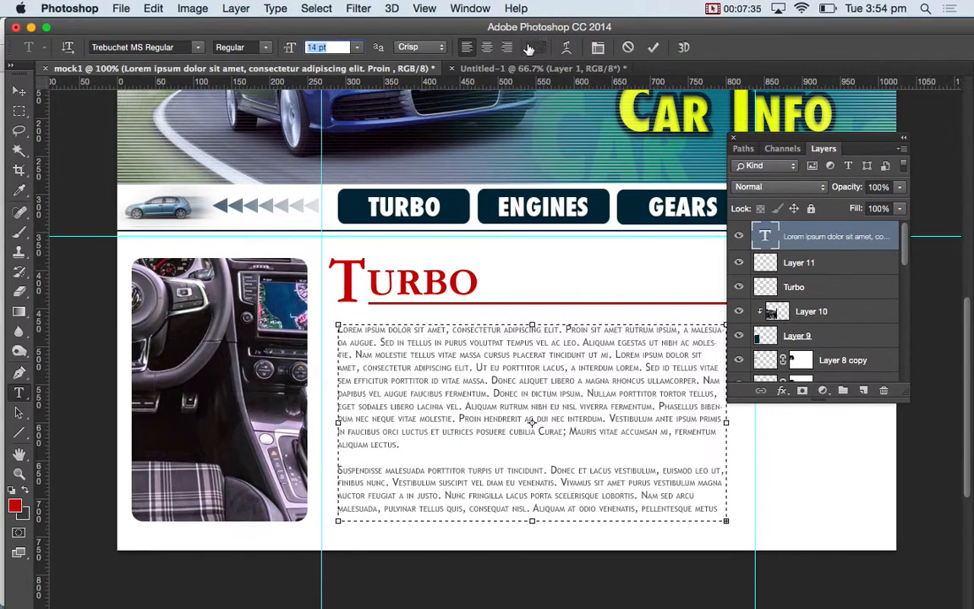
{"action": "left_click", "coordinate": [566, 47]}
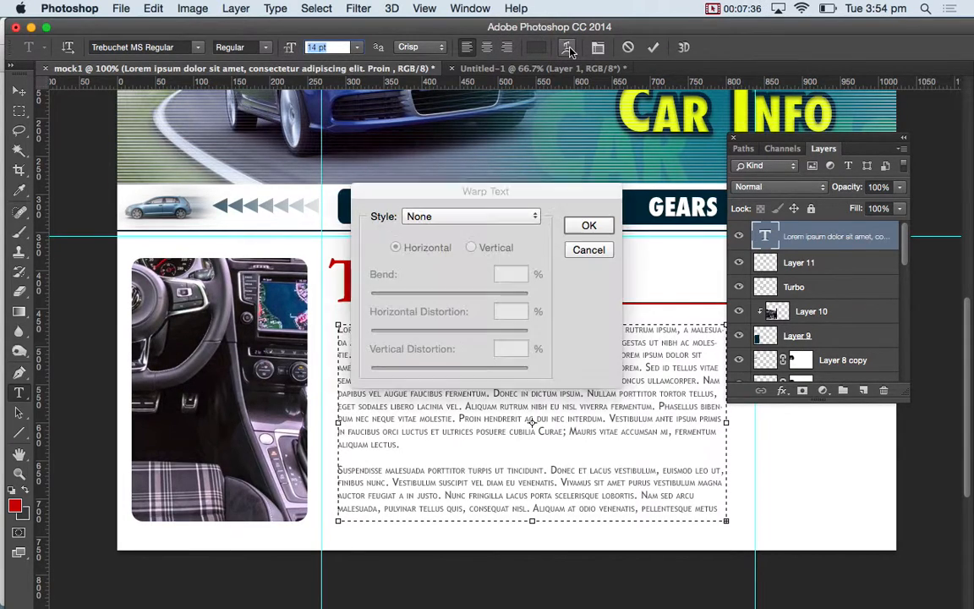
{"action": "left_click", "coordinate": [589, 250]}
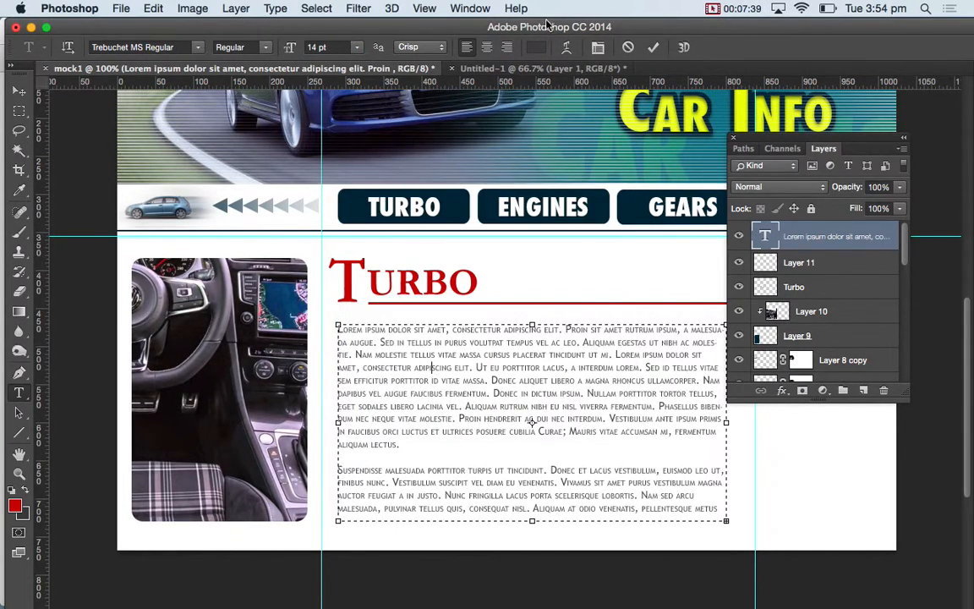
{"action": "left_click", "coordinate": [465, 7]}
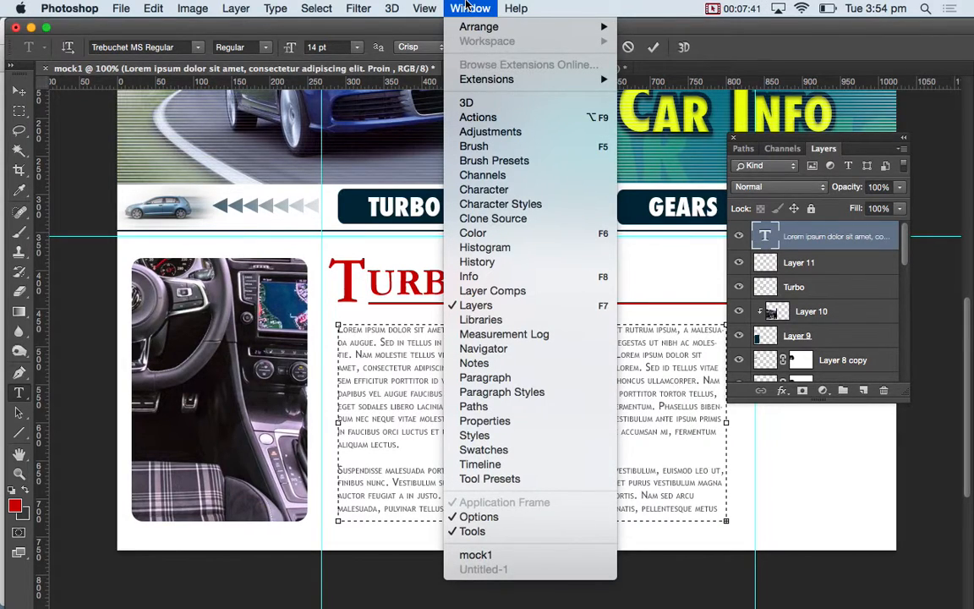
{"action": "left_click", "coordinate": [503, 190]}
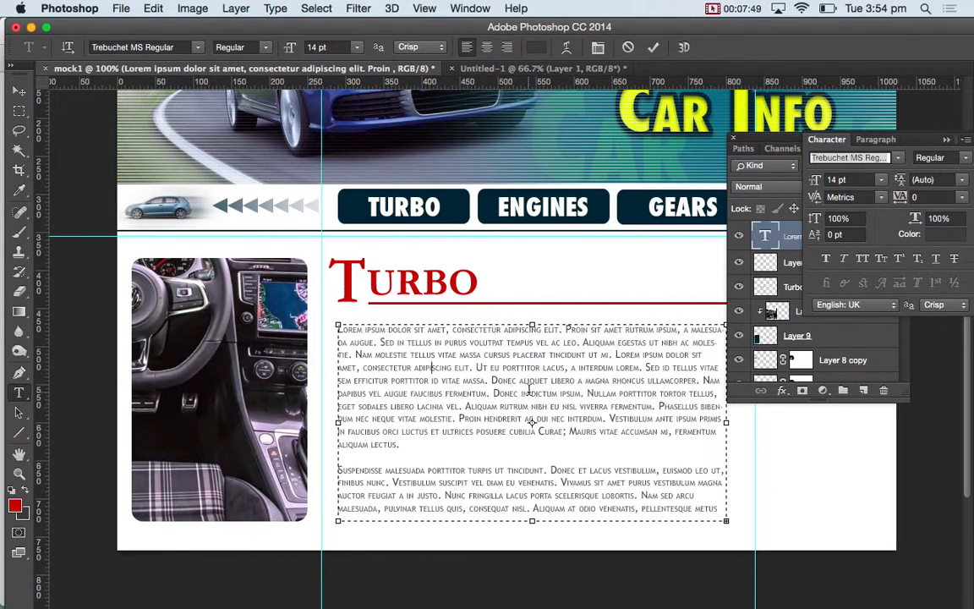
Switch to Chrome and select the first two Lorem Ipsum paragraphs on the lipsum.org page for copying
{"action": "triple_click", "coordinate": [529, 390]}
{"action": "left_click", "coordinate": [529, 390]}
{"action": "left_click", "coordinate": [529, 390]}
{"action": "left_click", "coordinate": [528, 389]}
{"action": "key", "text": "super+Tab"}
{"action": "left_click_drag", "start_coordinate": [425, 470], "coordinate": [201, 342]}
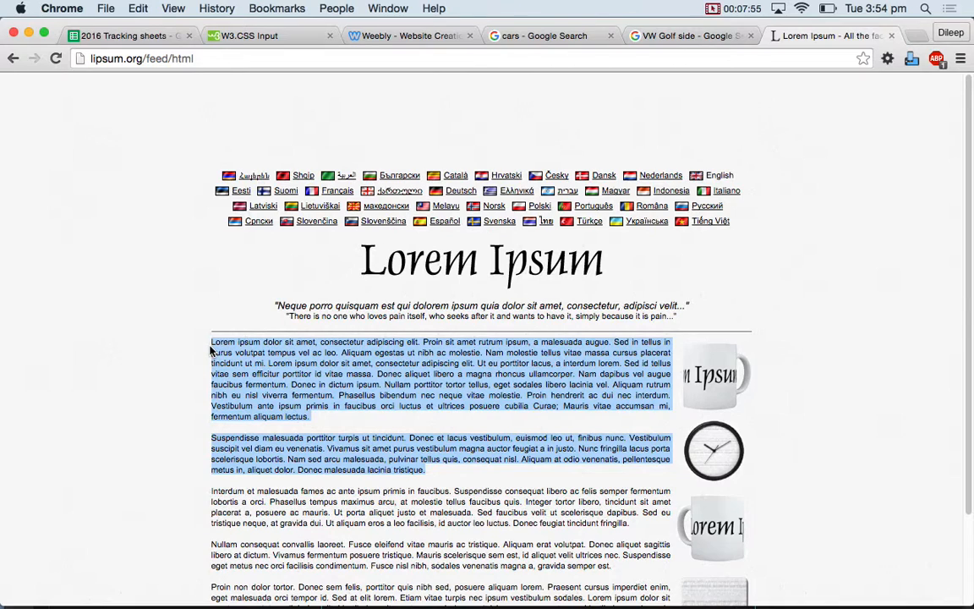
Back in Photoshop, replace the old Lorem Ipsum layer with a wider paragraph text box containing the copied paragraphs
{"action": "key", "text": "super+Tab"}
{"action": "left_click_drag", "start_coordinate": [802, 239], "coordinate": [884, 391]}
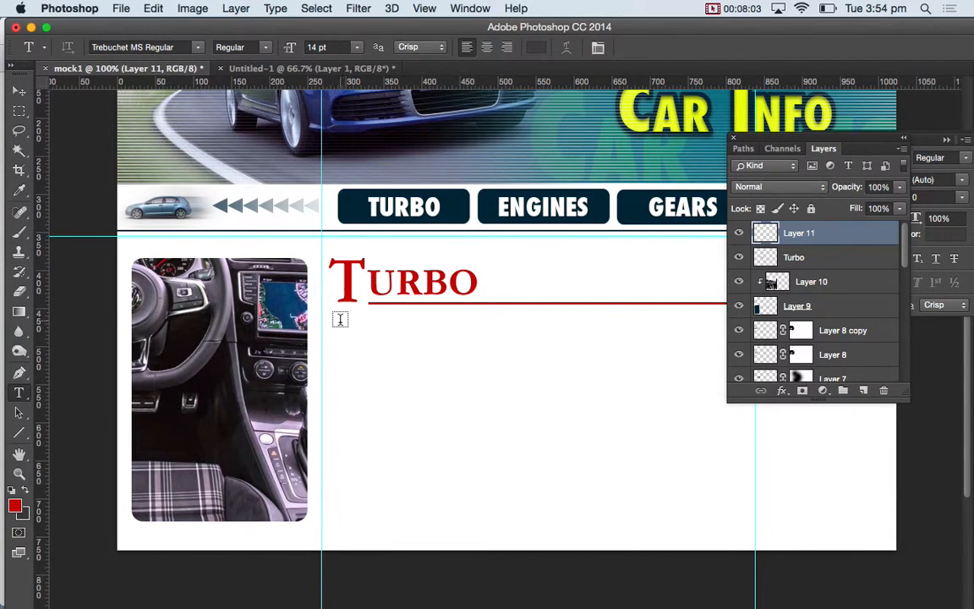
{"action": "left_click_drag", "start_coordinate": [330, 321], "coordinate": [741, 539]}
{"action": "key", "text": "super+v"}
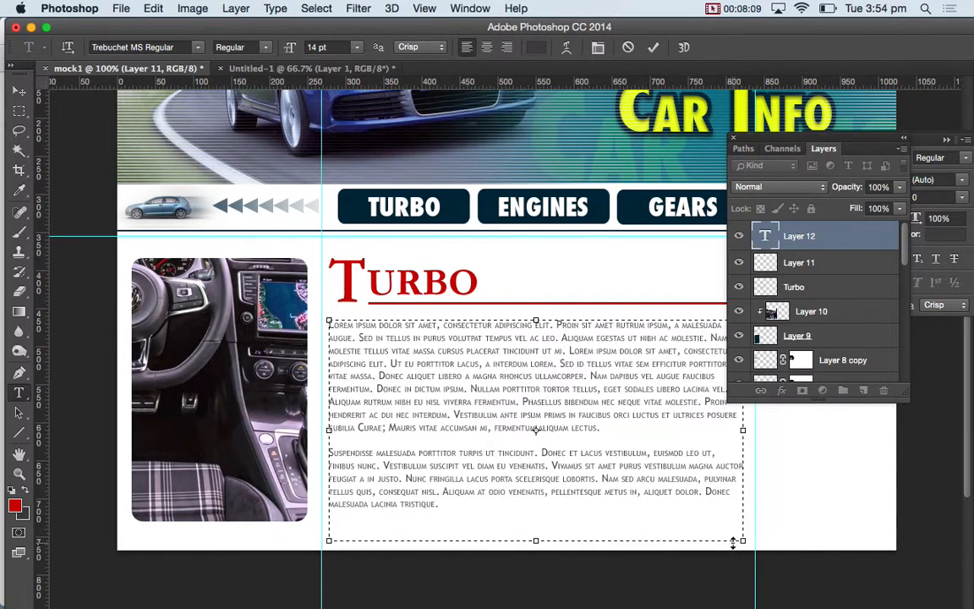
Turn off small caps for all of the pasted Lorem Ipsum text, moving the Layers panel aside as needed
{"action": "left_click_drag", "start_coordinate": [440, 505], "coordinate": [326, 319]}
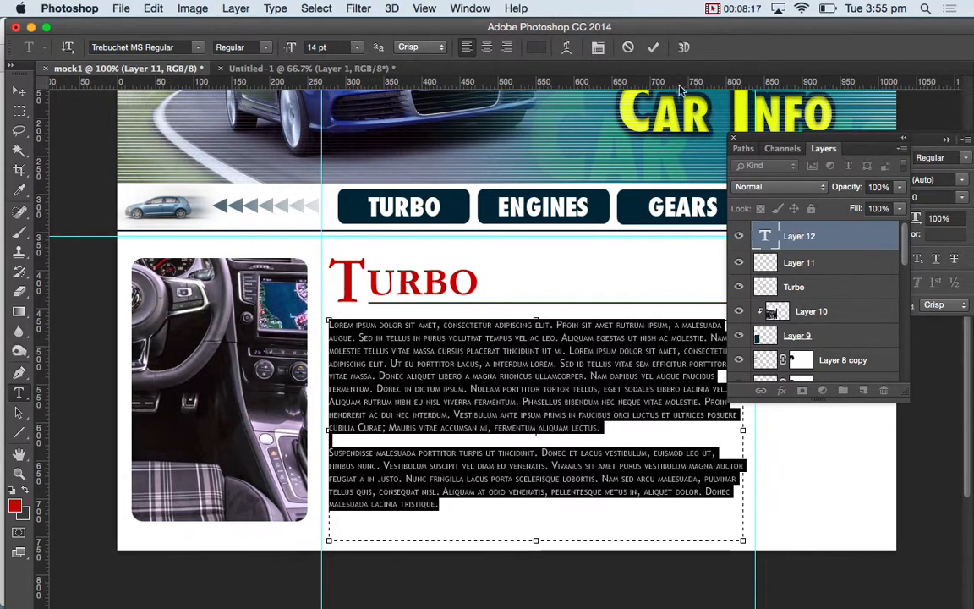
{"action": "left_click_drag", "start_coordinate": [860, 137], "coordinate": [677, 157]}
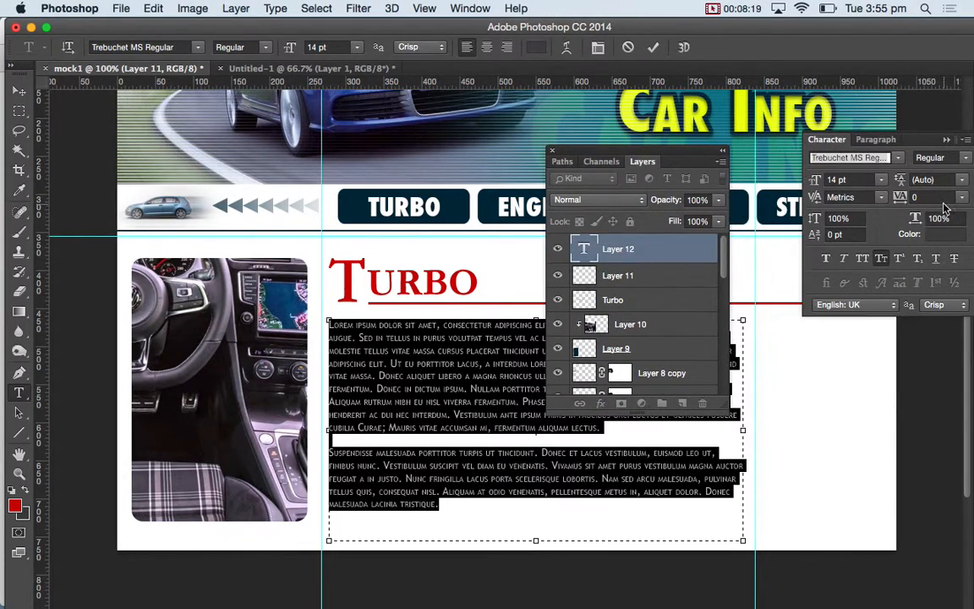
{"action": "left_click", "coordinate": [881, 259]}
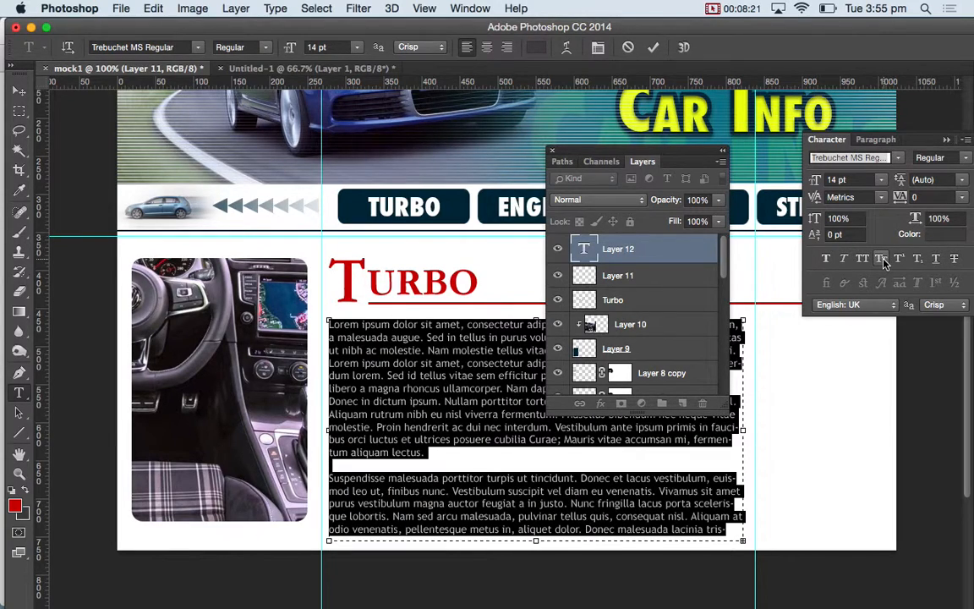
{"action": "left_click", "coordinate": [573, 427]}
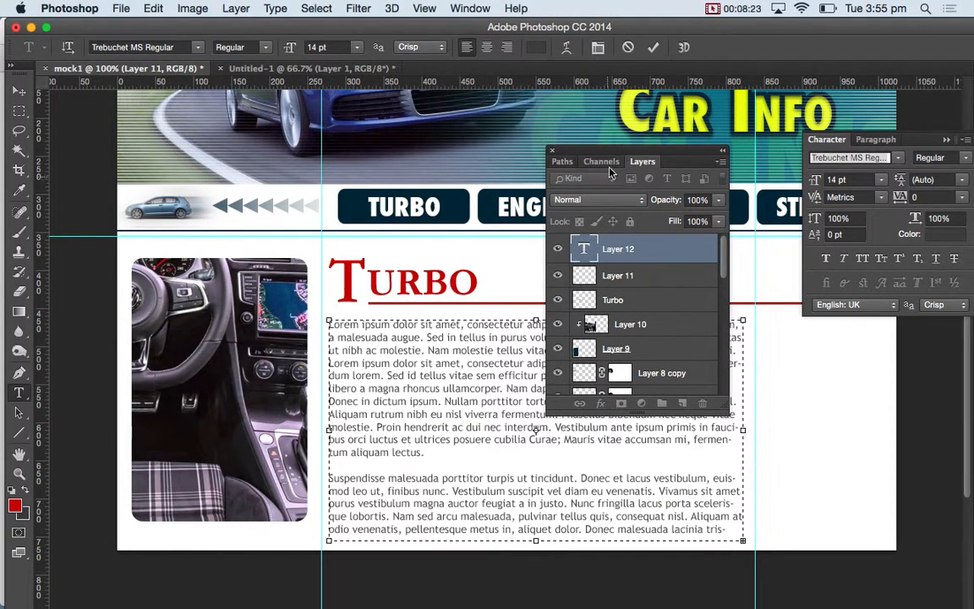
{"action": "left_click_drag", "start_coordinate": [615, 154], "coordinate": [820, 196]}
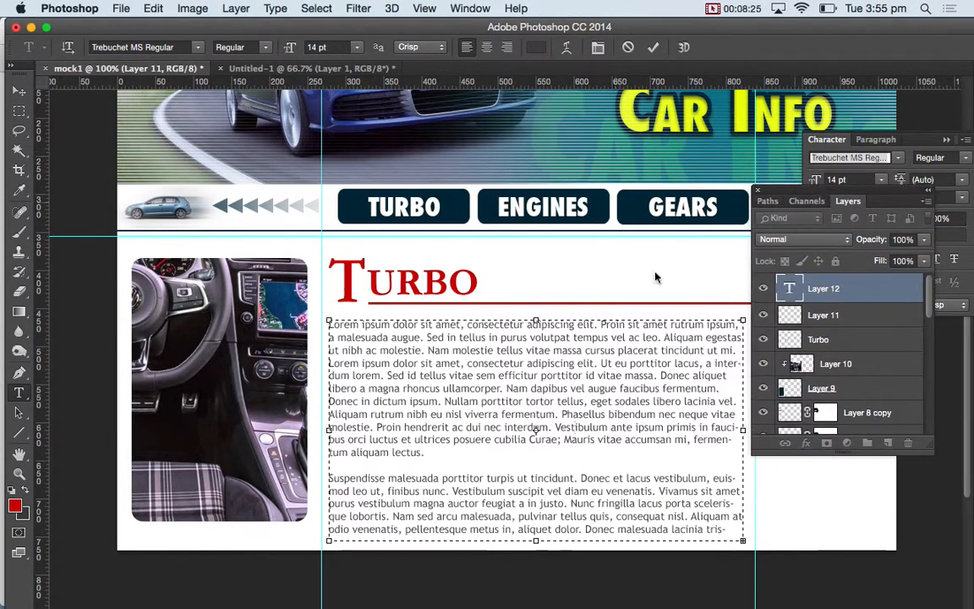
Set the size of all the Lorem Ipsum body text to 12 pt
{"action": "key", "text": "super+a"}
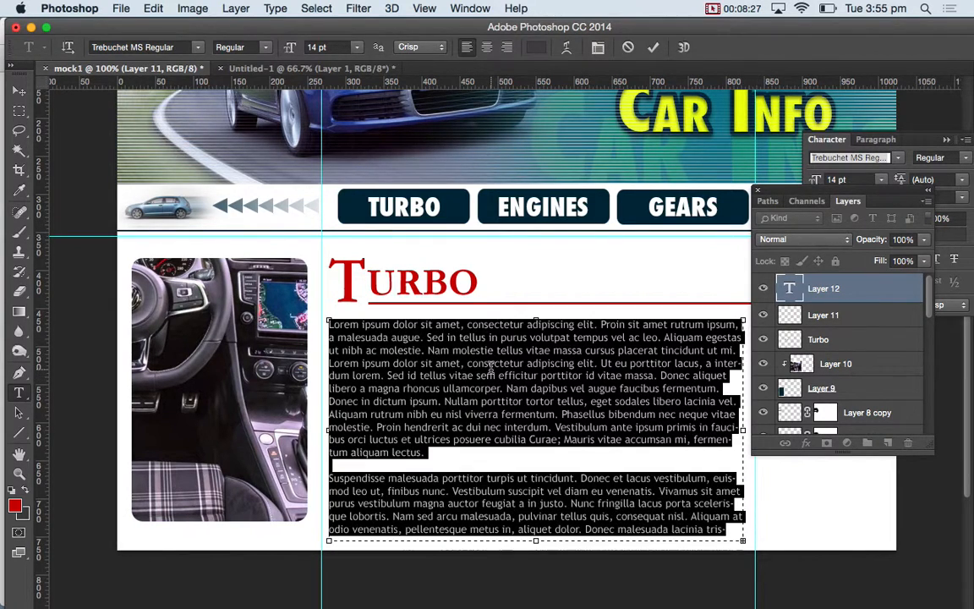
{"action": "left_click", "coordinate": [358, 49]}
{"action": "left_click", "coordinate": [330, 136]}
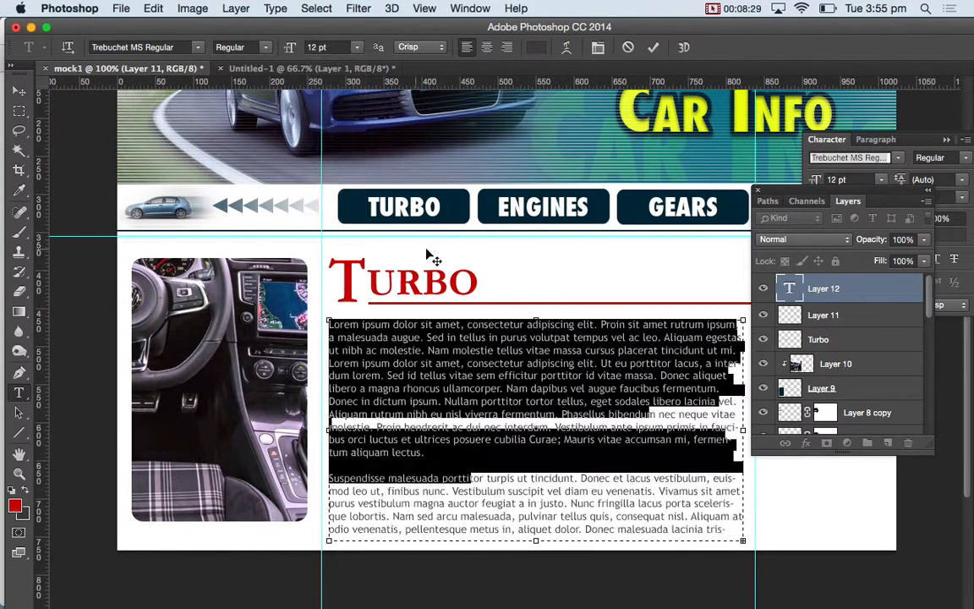
{"action": "left_click", "coordinate": [426, 400]}
Duplicate the Suspendisse paragraph at the end of the body text, separated by a blank line
{"action": "left_click_drag", "start_coordinate": [473, 483], "coordinate": [405, 421]}
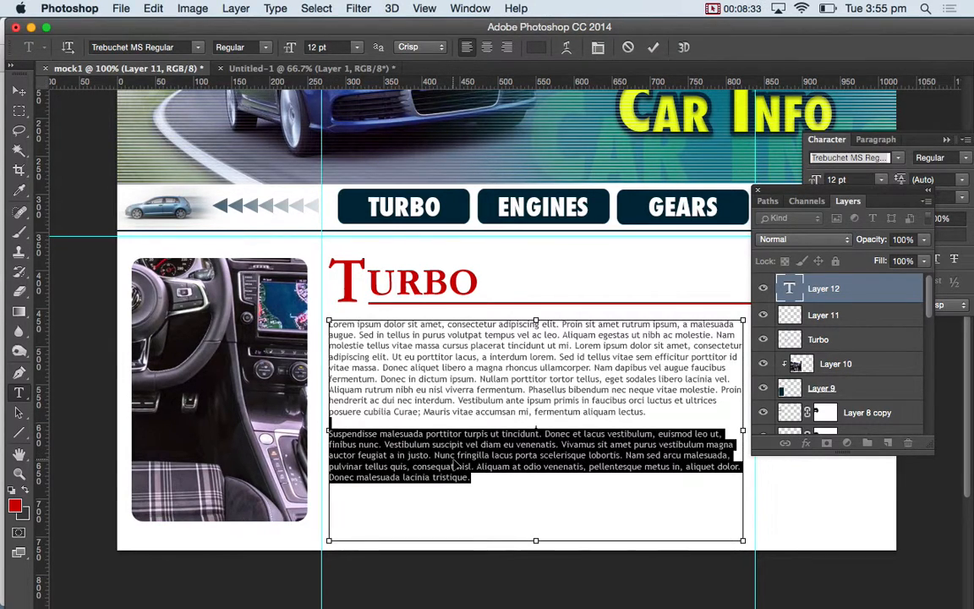
{"action": "key", "text": "super+c"}
{"action": "key", "text": "Right"}
{"action": "key", "text": "super+v"}
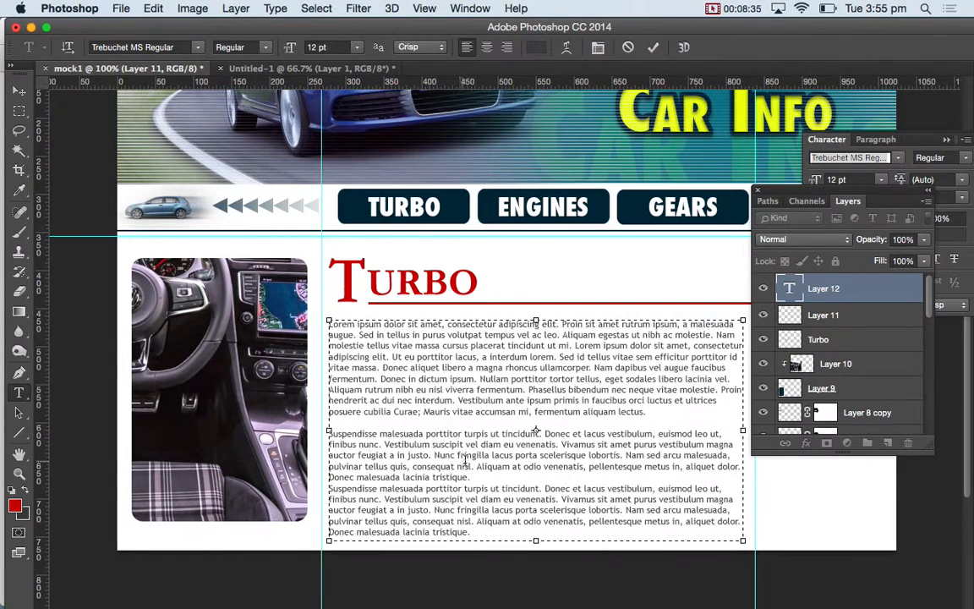
{"action": "left_click", "coordinate": [473, 476]}
{"action": "key", "text": "Return"}
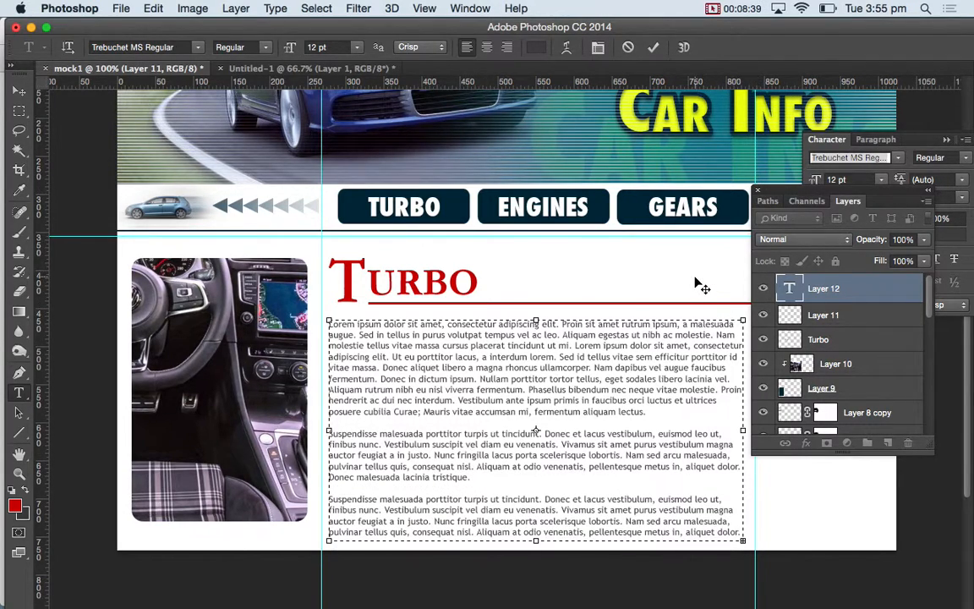
Collapse the Layers and Character panels and commit the body text
{"action": "left_click", "coordinate": [928, 190]}
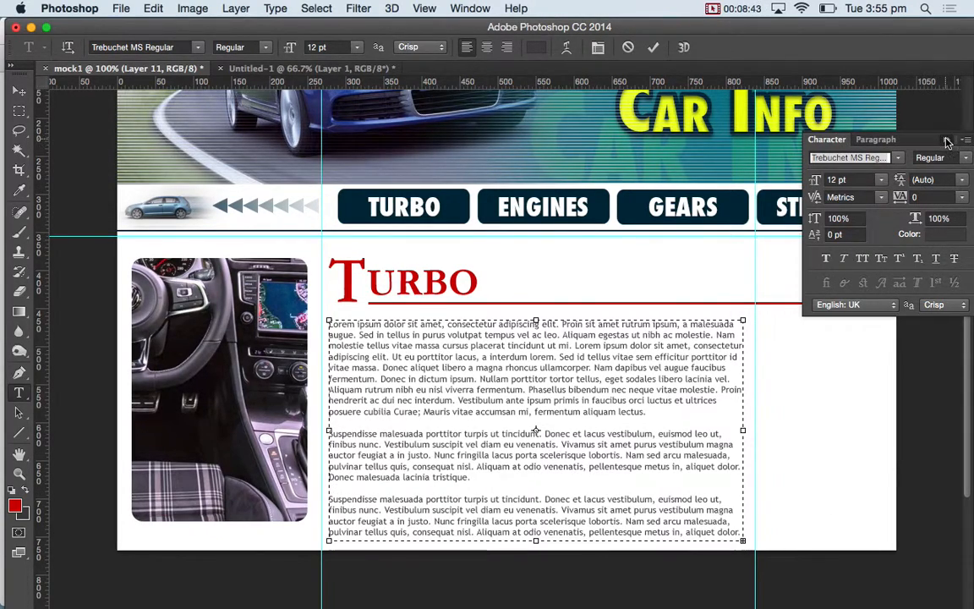
{"action": "left_click", "coordinate": [947, 142]}
{"action": "left_click", "coordinate": [19, 92]}
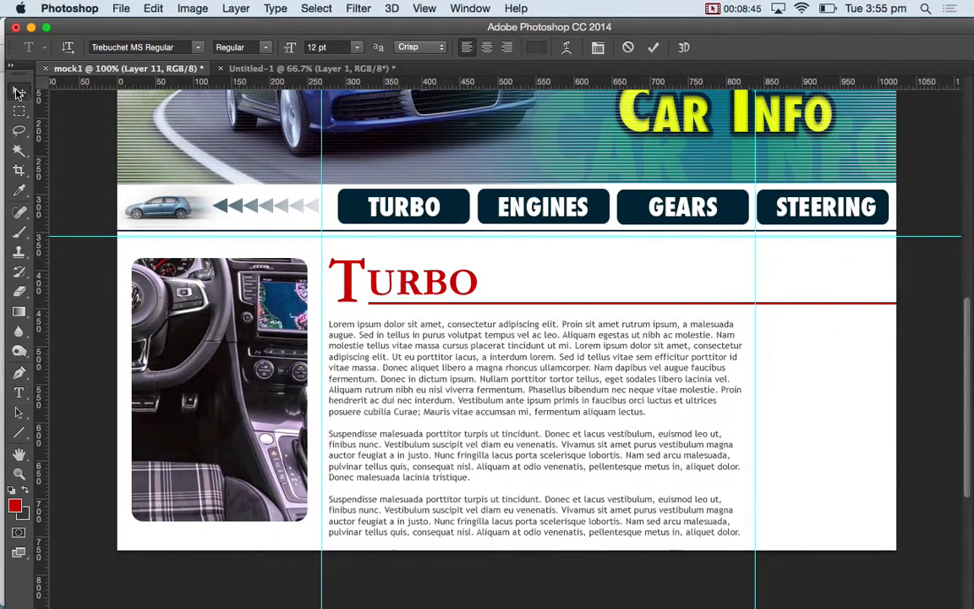
{"action": "key", "text": "super+minus"}
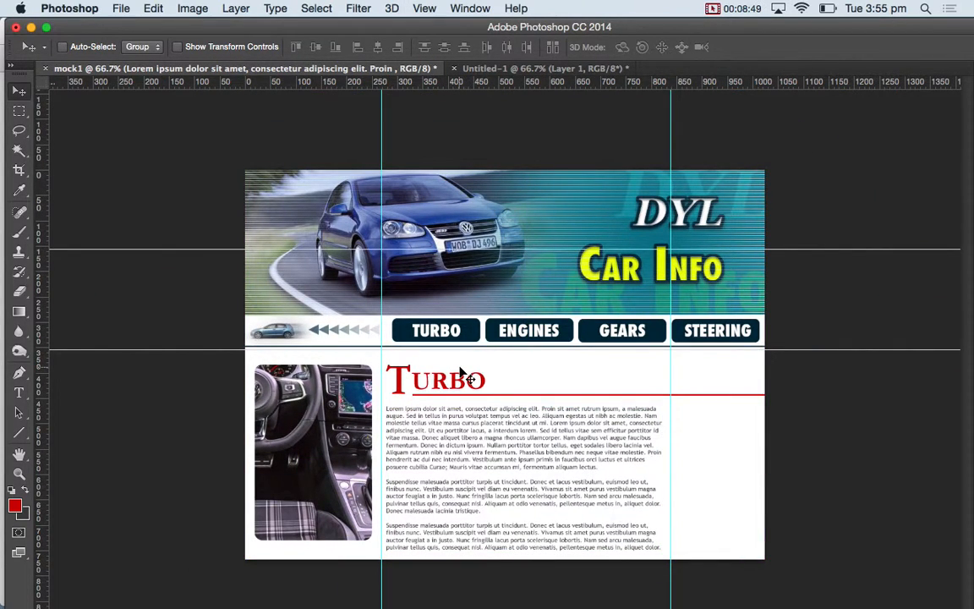
Activate the Rounded Rectangle Tool in place of the Line Tool
{"action": "left_click", "coordinate": [21, 436]}
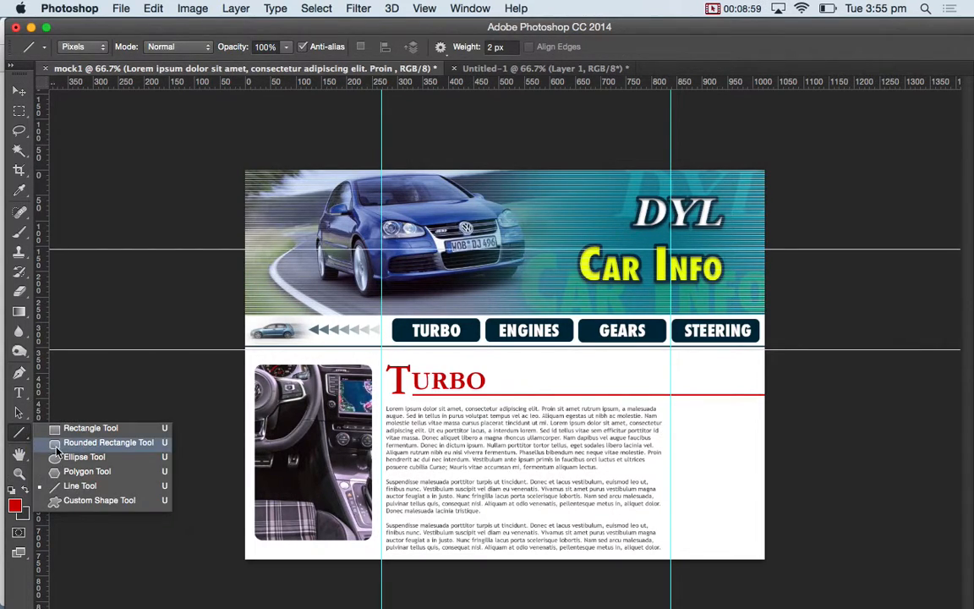
{"action": "left_click", "coordinate": [57, 445]}
{"action": "key", "text": "Tab"}
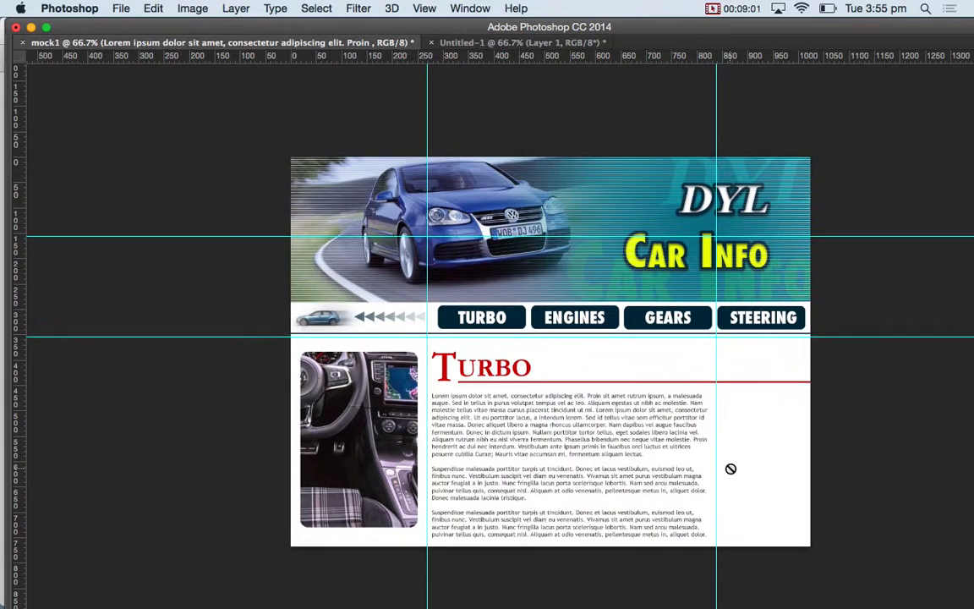
{"action": "key", "text": "Tab"}
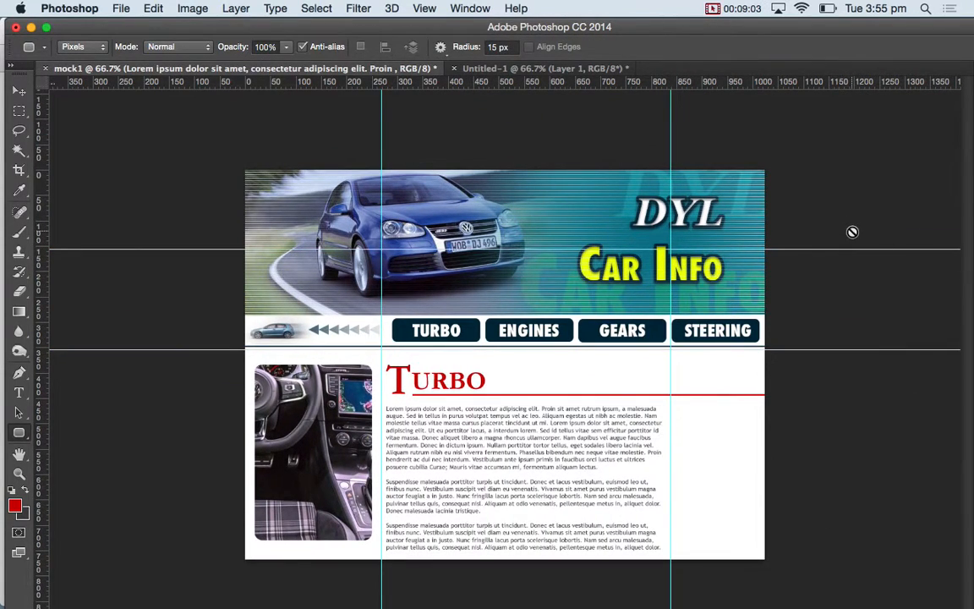
Reopen the Layers panel and move it away from the page, leaving its layer list expanded
{"action": "left_click", "coordinate": [470, 8]}
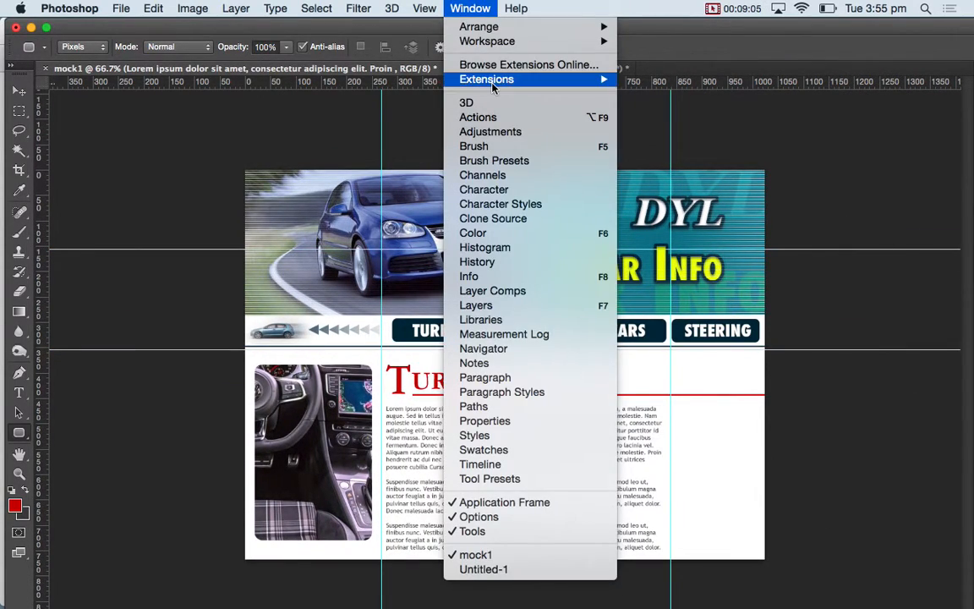
{"action": "left_click", "coordinate": [528, 310]}
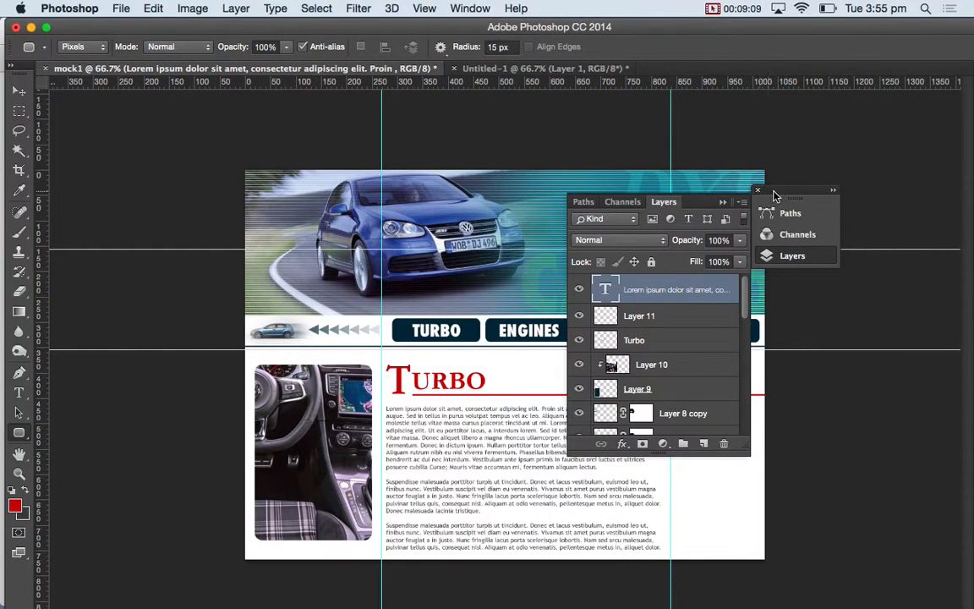
{"action": "left_click_drag", "start_coordinate": [766, 192], "coordinate": [895, 199]}
{"action": "left_click", "coordinate": [915, 262]}
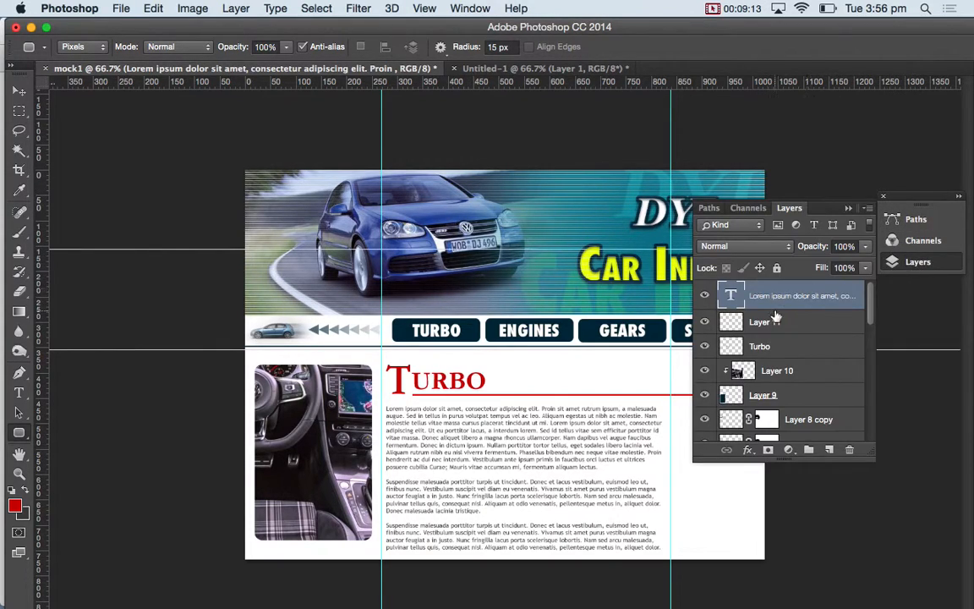
Draw a red rounded rectangle with a 15 px radius on a new layer, in the narrow column beside the body text
{"action": "left_click", "coordinate": [829, 449]}
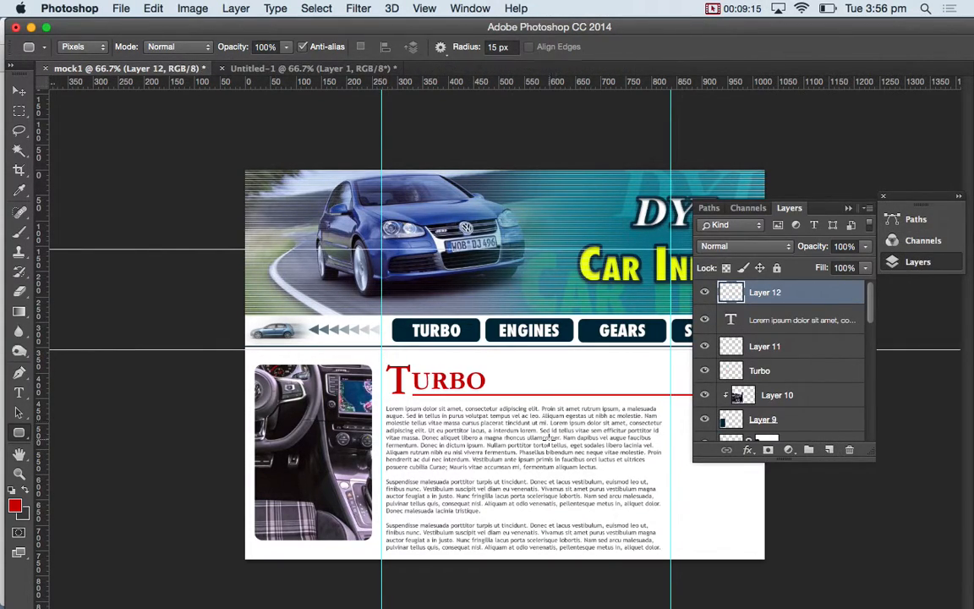
{"action": "left_click_drag", "start_coordinate": [826, 208], "coordinate": [916, 85]}
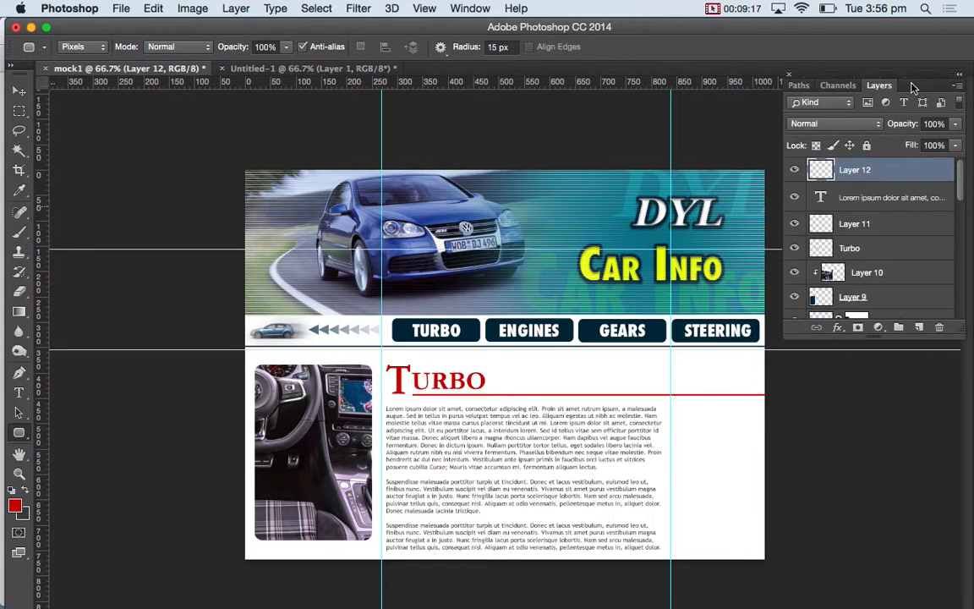
{"action": "left_click_drag", "start_coordinate": [681, 408], "coordinate": [752, 541]}
Switch to Chrome and browse the VW Golf side image results for a photo to fill the new shape
{"action": "key", "text": "super+Tab"}
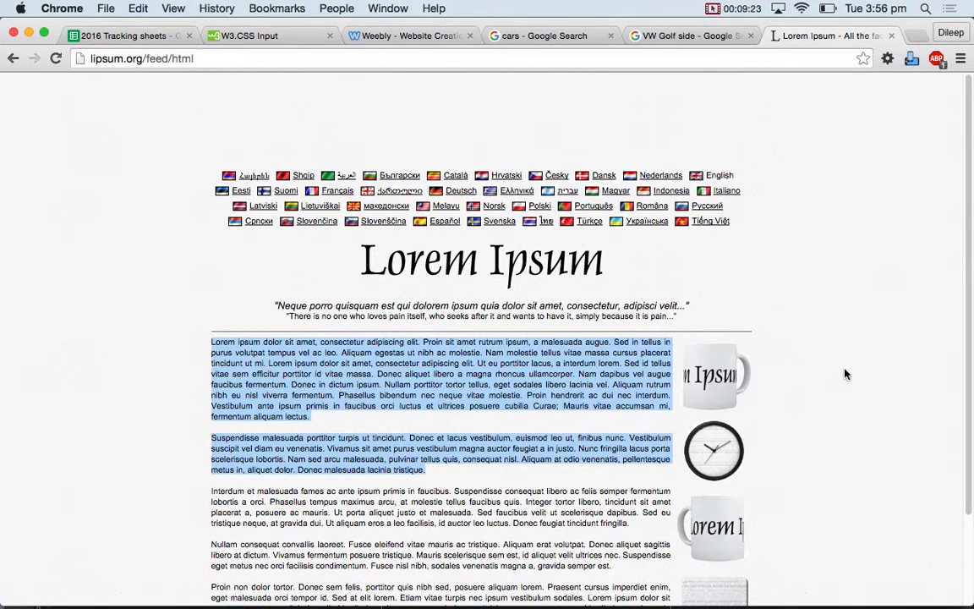
{"action": "left_click", "coordinate": [568, 36]}
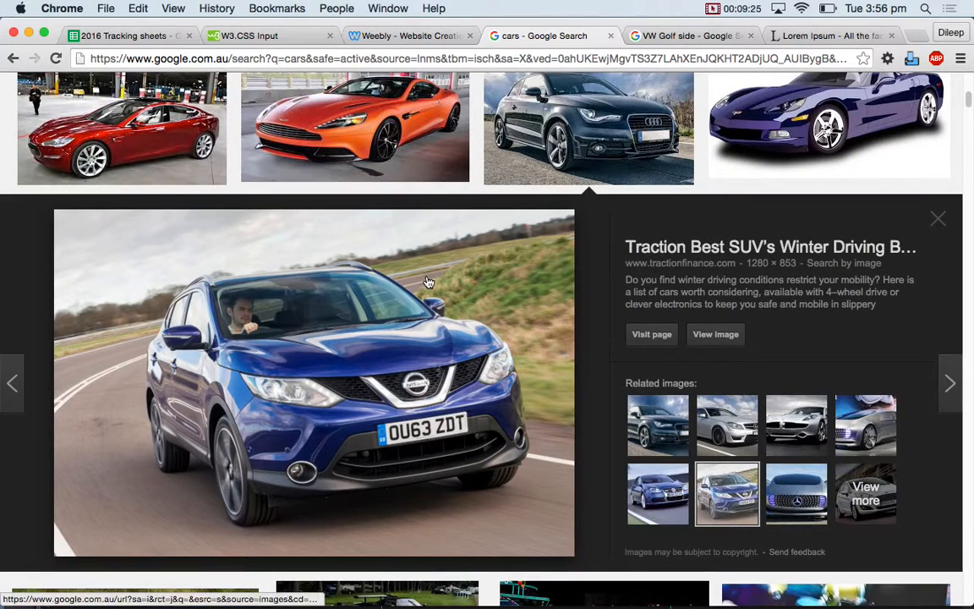
{"action": "left_click", "coordinate": [684, 35]}
{"action": "scroll", "coordinate": [511, 291], "scroll_direction": "down", "scroll_amount": 5}
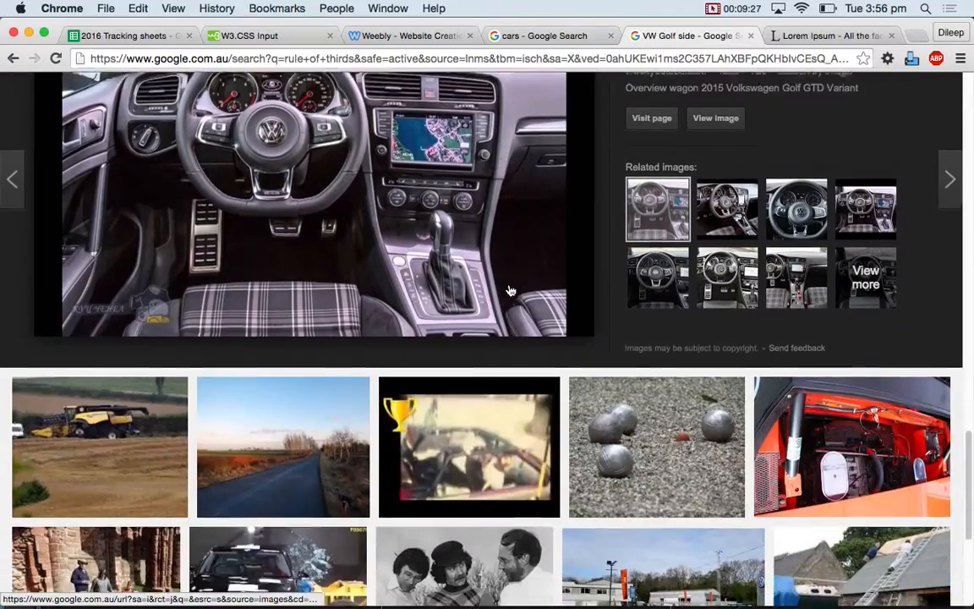
{"action": "scroll", "coordinate": [511, 291], "scroll_direction": "down", "scroll_amount": 10}
{"action": "scroll", "coordinate": [510, 291], "scroll_direction": "up", "scroll_amount": 3}
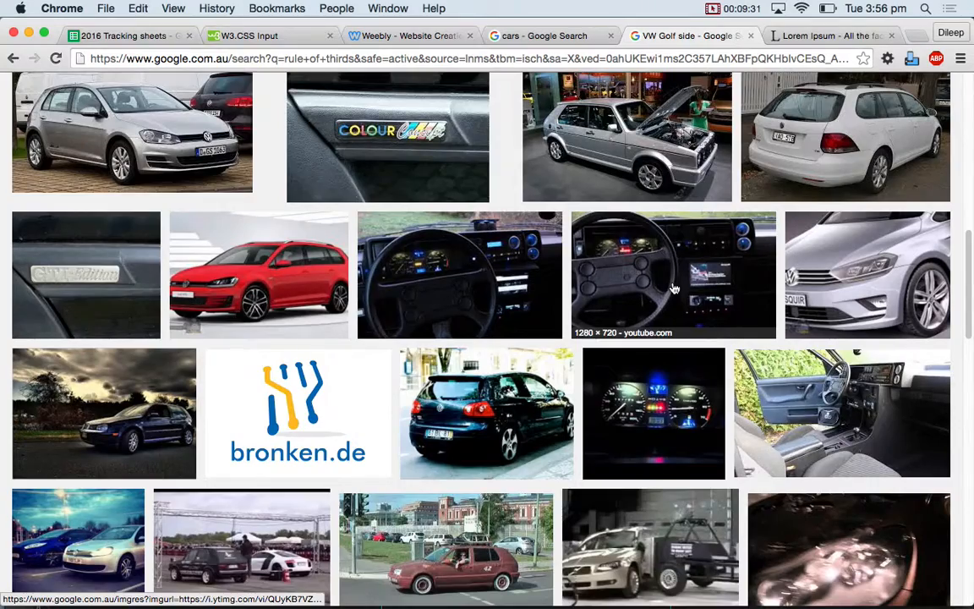
{"action": "scroll", "coordinate": [674, 288], "scroll_direction": "down", "scroll_amount": 2}
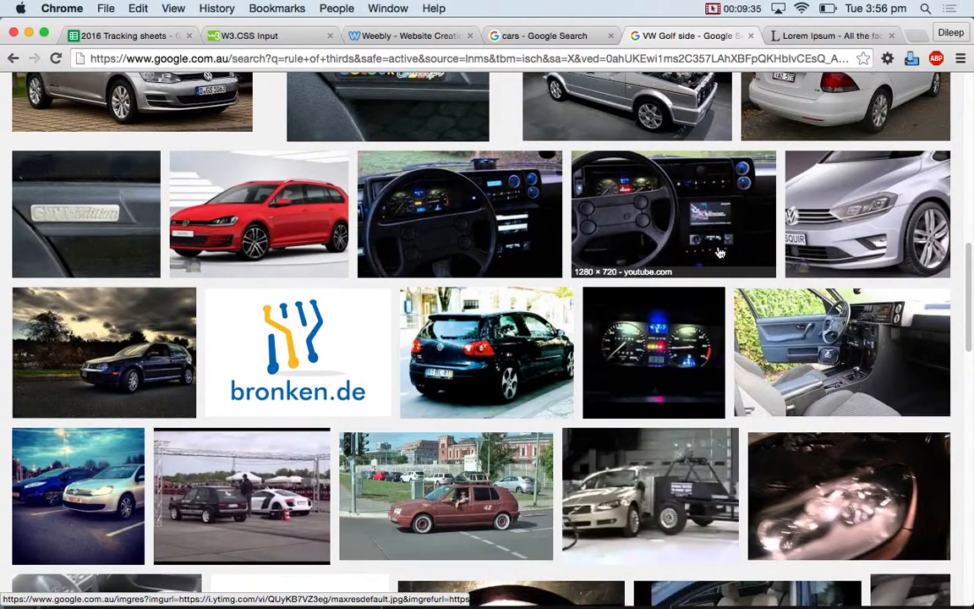
{"action": "scroll", "coordinate": [676, 283], "scroll_direction": "up", "scroll_amount": 4}
{"action": "scroll", "coordinate": [722, 256], "scroll_direction": "up", "scroll_amount": 8}
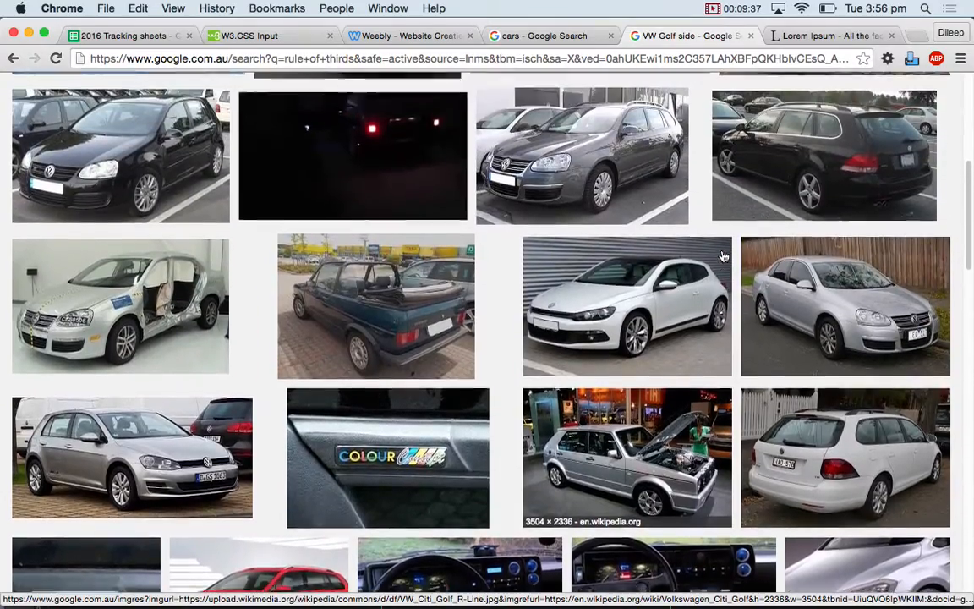
{"action": "scroll", "coordinate": [723, 256], "scroll_direction": "up", "scroll_amount": 6}
{"action": "scroll", "coordinate": [722, 256], "scroll_direction": "down", "scroll_amount": 8}
{"action": "scroll", "coordinate": [723, 256], "scroll_direction": "down", "scroll_amount": 15}
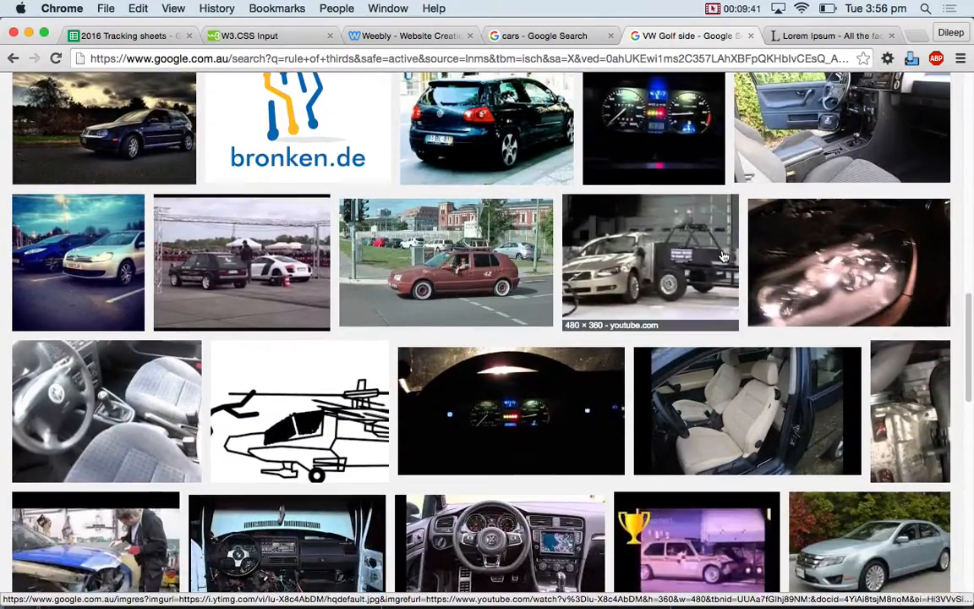
{"action": "scroll", "coordinate": [722, 256], "scroll_direction": "down", "scroll_amount": 5}
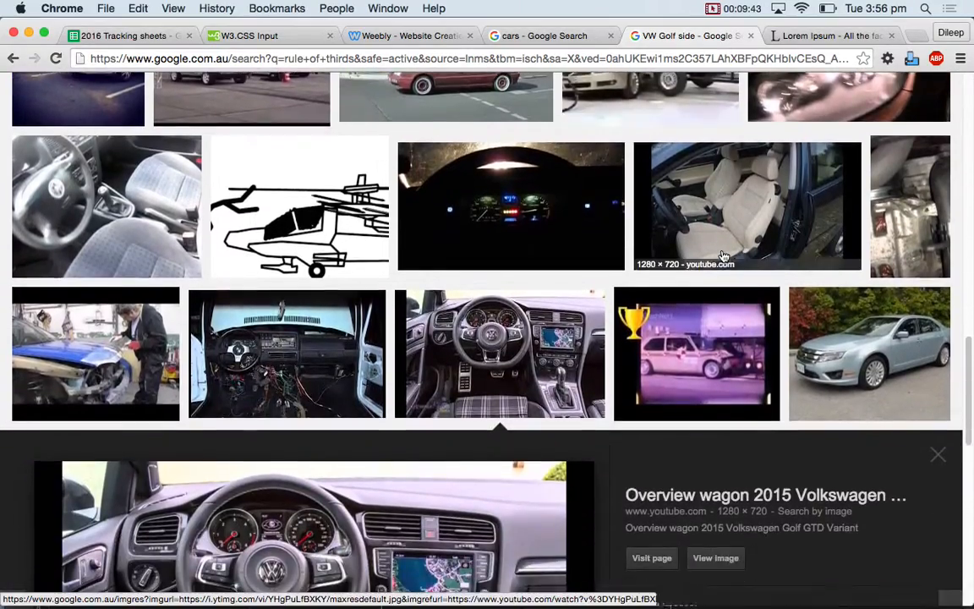
{"action": "scroll", "coordinate": [722, 256], "scroll_direction": "up", "scroll_amount": 18}
{"action": "scroll", "coordinate": [723, 256], "scroll_direction": "down", "scroll_amount": 15}
{"action": "scroll", "coordinate": [723, 256], "scroll_direction": "up", "scroll_amount": 20}
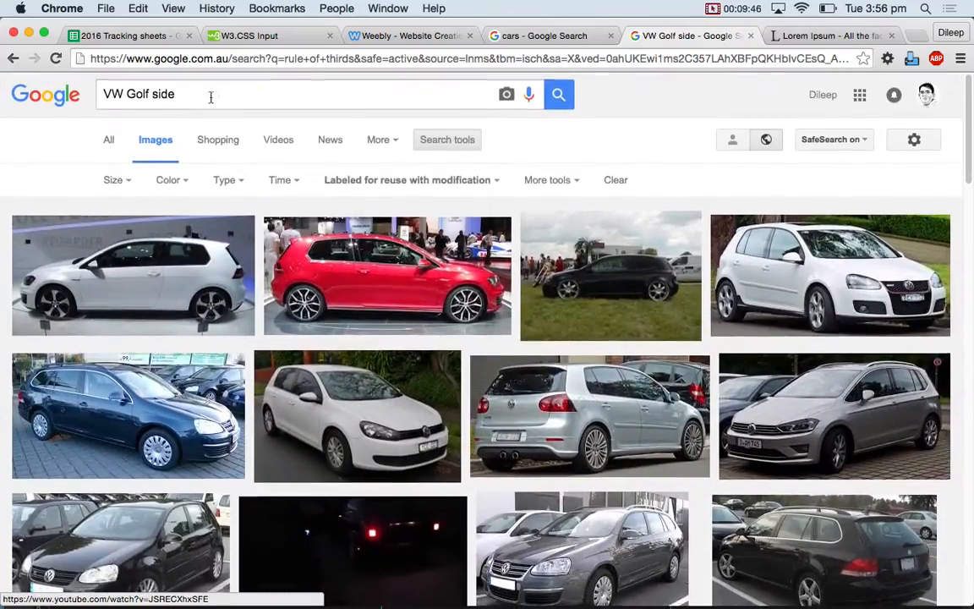
Search Google Images for "engine" in place of the VW Golf side query
{"action": "double_click", "coordinate": [193, 98]}
{"action": "triple_click", "coordinate": [194, 98]}
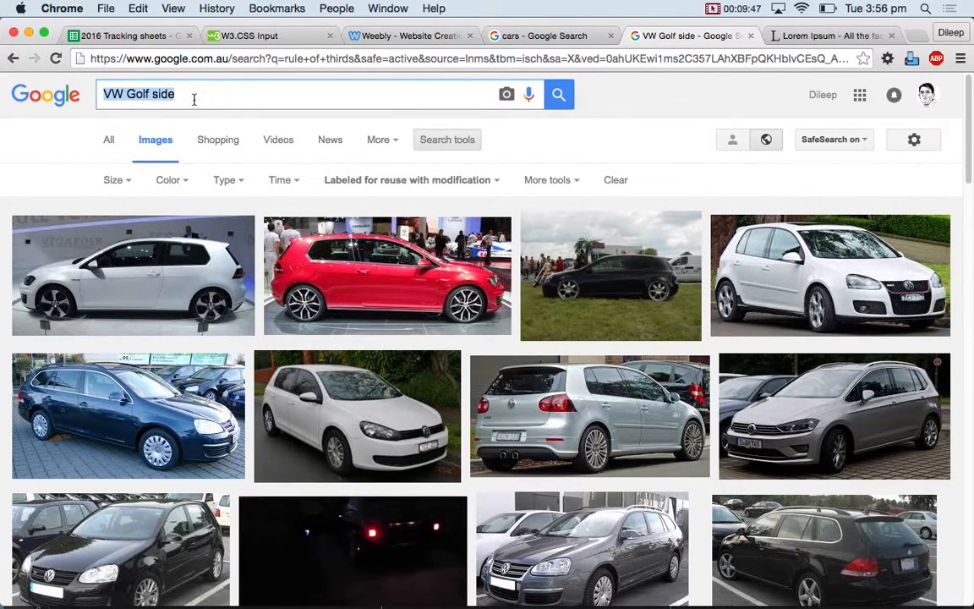
{"action": "type", "text": "engine"}
{"action": "key", "text": "Return"}
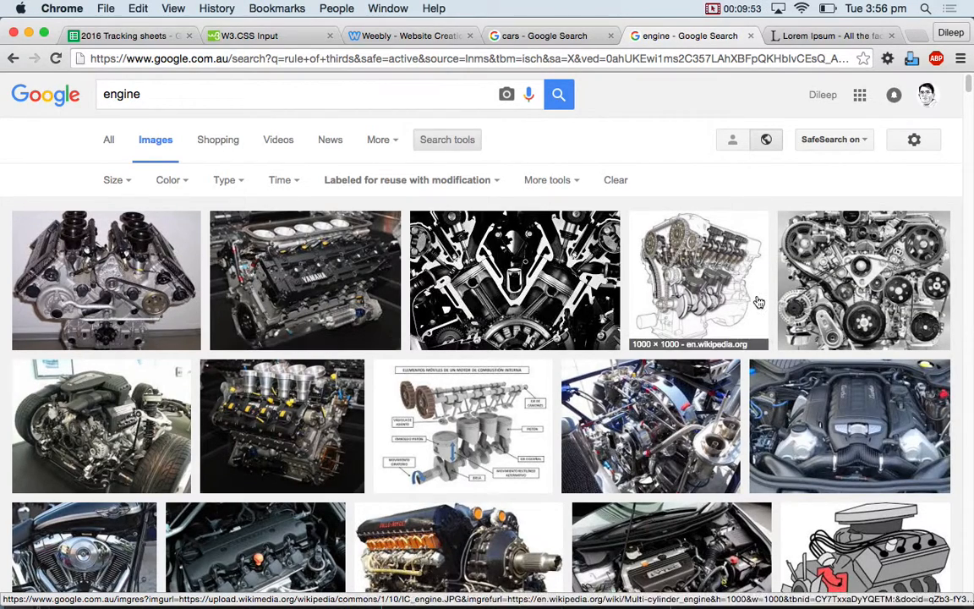
Copy the Porsche turbo V8 engine image from the results and paste it into a new Photoshop document with the default settings
{"action": "left_click", "coordinate": [853, 425]}
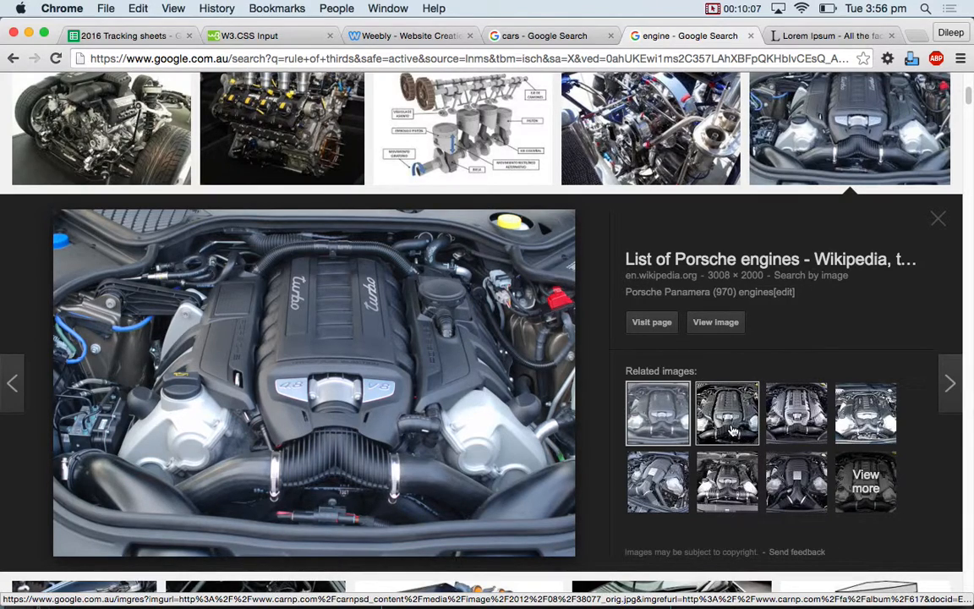
{"action": "right_click", "coordinate": [425, 391]}
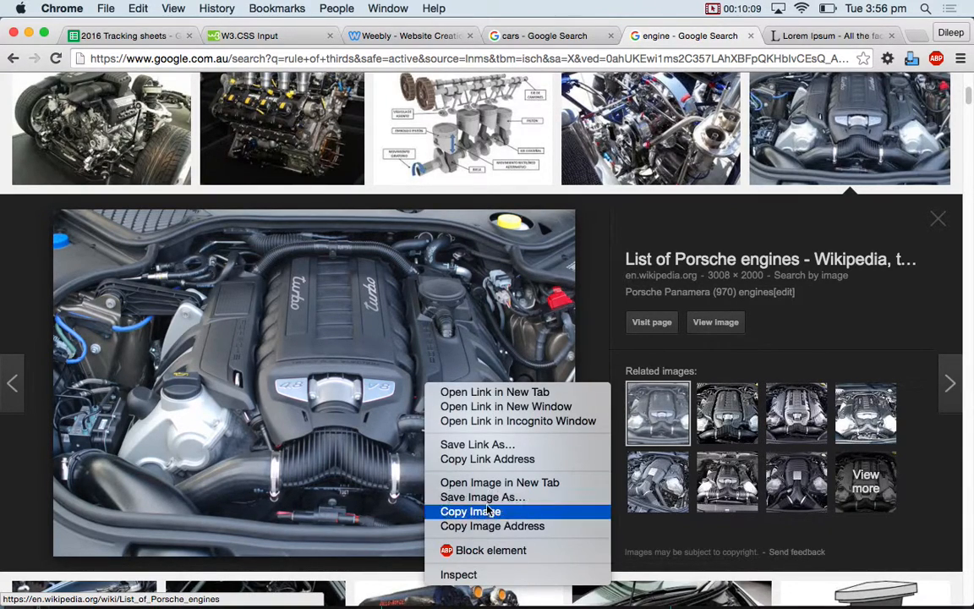
{"action": "key", "text": "super+Tab"}
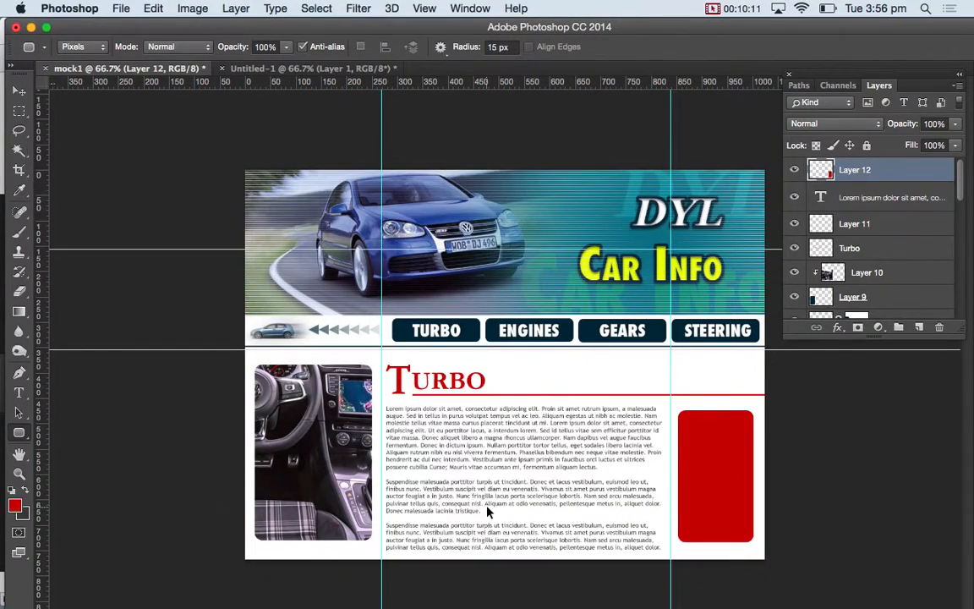
{"action": "key", "text": "super+n"}
{"action": "key", "text": "Return"}
{"action": "key", "text": "super+v"}
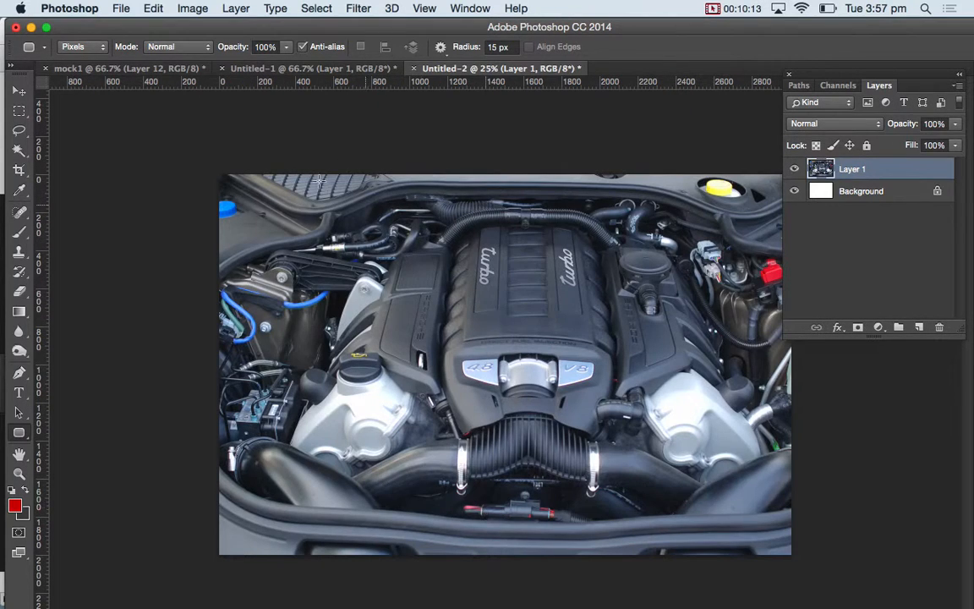
Resize the engine document to 400 pixels wide and select the entire image
{"action": "left_click", "coordinate": [191, 10]}
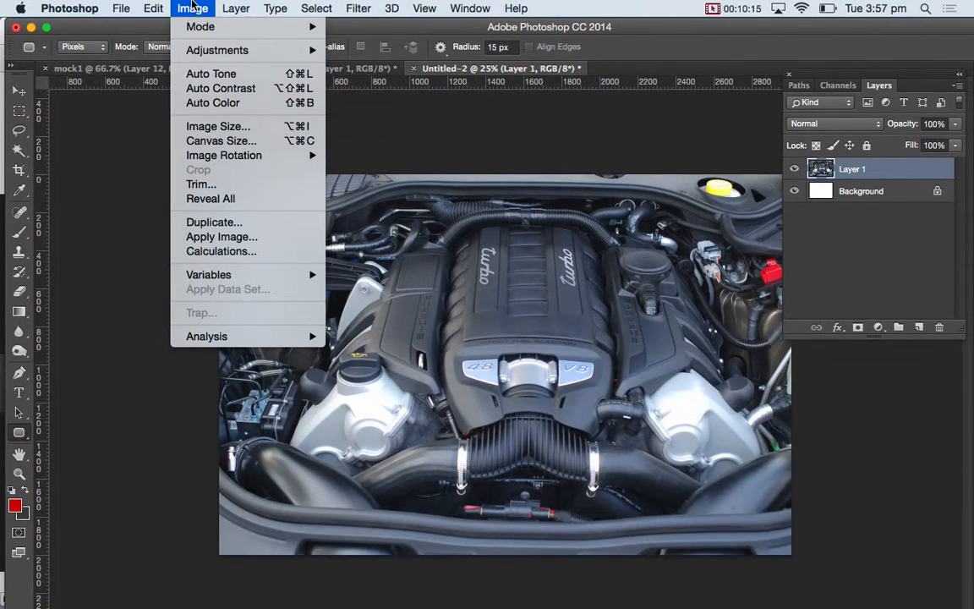
{"action": "left_click", "coordinate": [246, 127]}
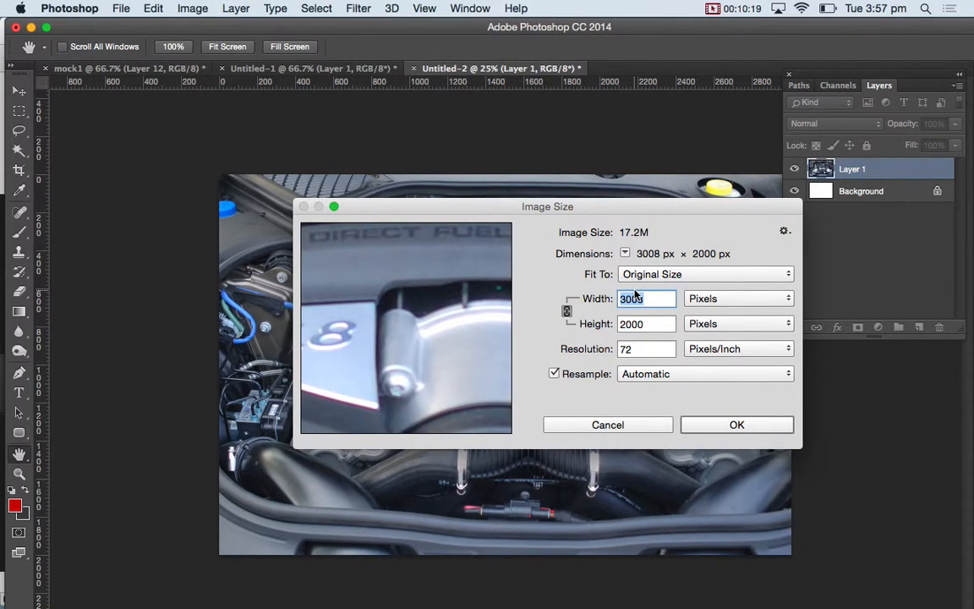
{"action": "type", "text": "400"}
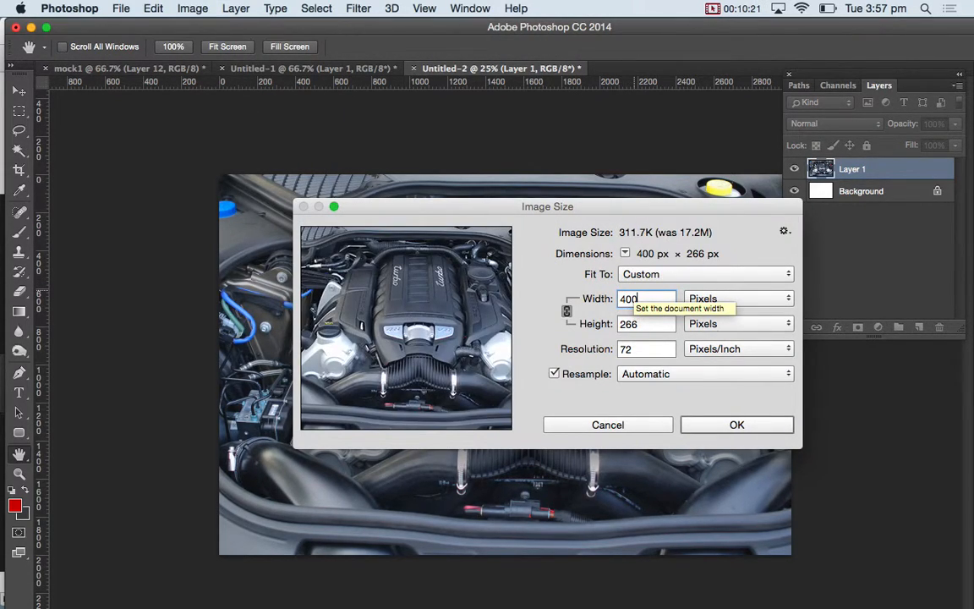
{"action": "key", "text": "Return"}
{"action": "key", "text": "super+a"}
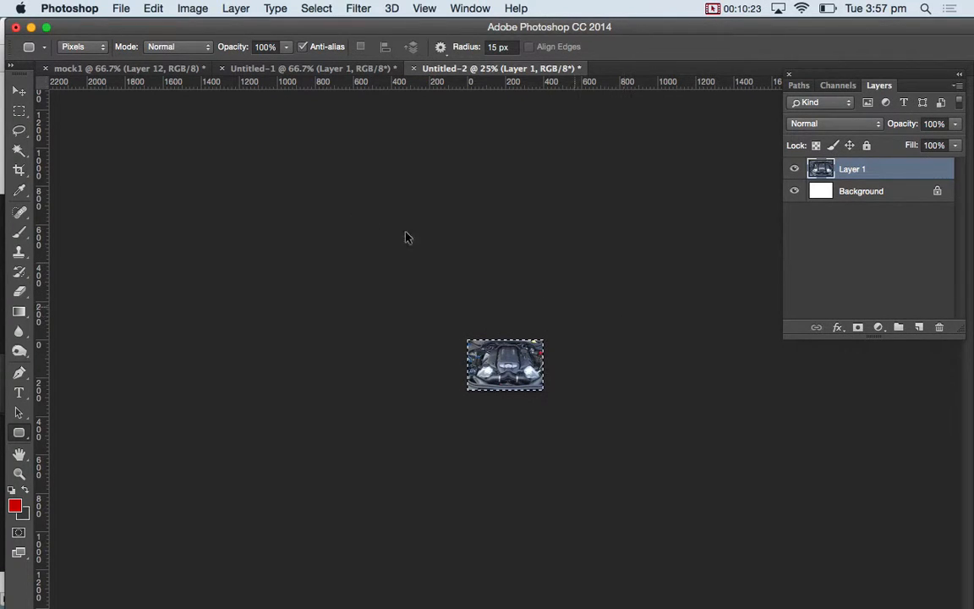
Close the Untitled-1 document with the blue Nissan photo without saving it
{"action": "left_click", "coordinate": [309, 75]}
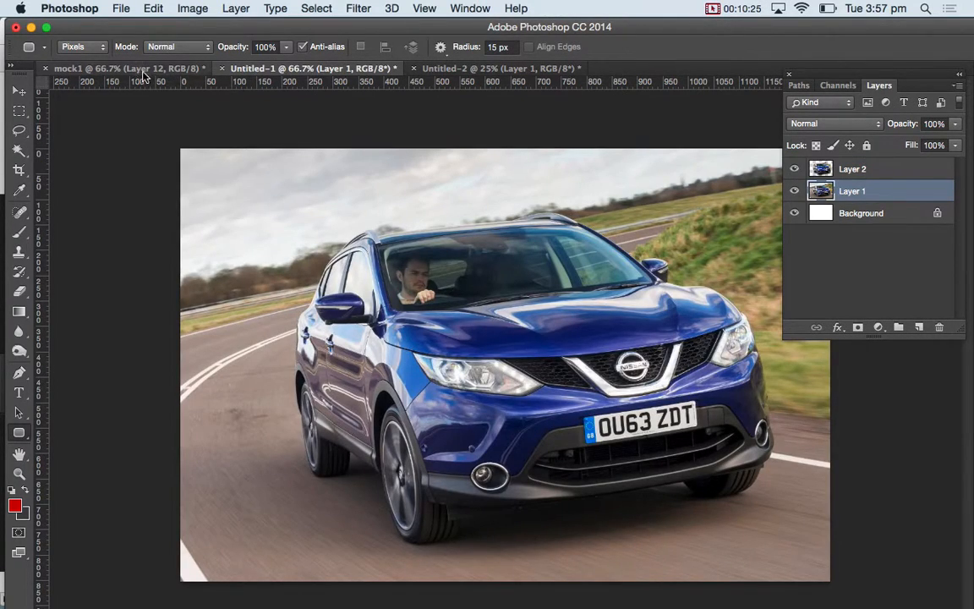
{"action": "left_click", "coordinate": [221, 67]}
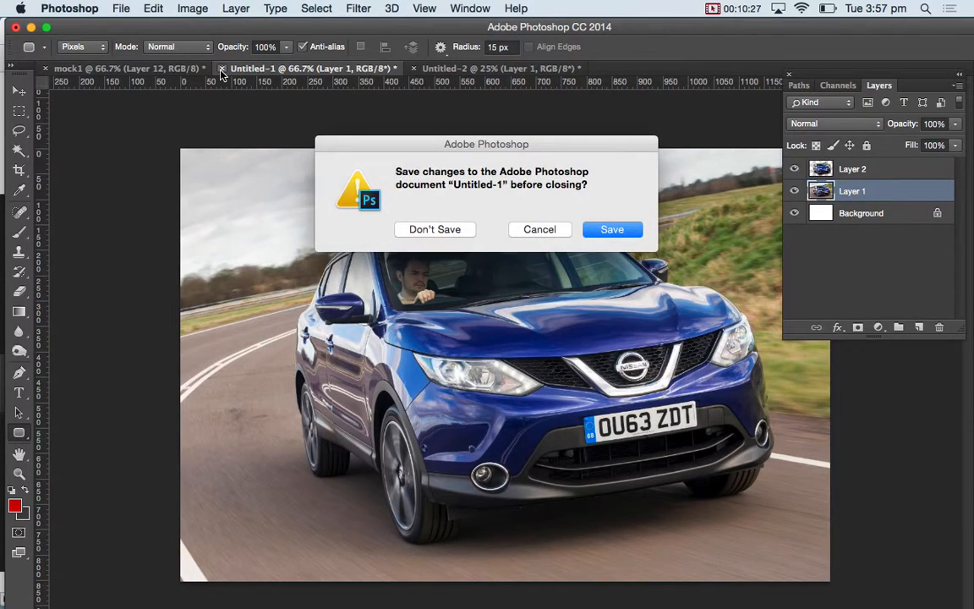
{"action": "left_click", "coordinate": [437, 229]}
Copy the resized engine photo into the mock1 document and move it over the red rounded rectangle
{"action": "key", "text": "super+c"}
{"action": "left_click", "coordinate": [127, 68]}
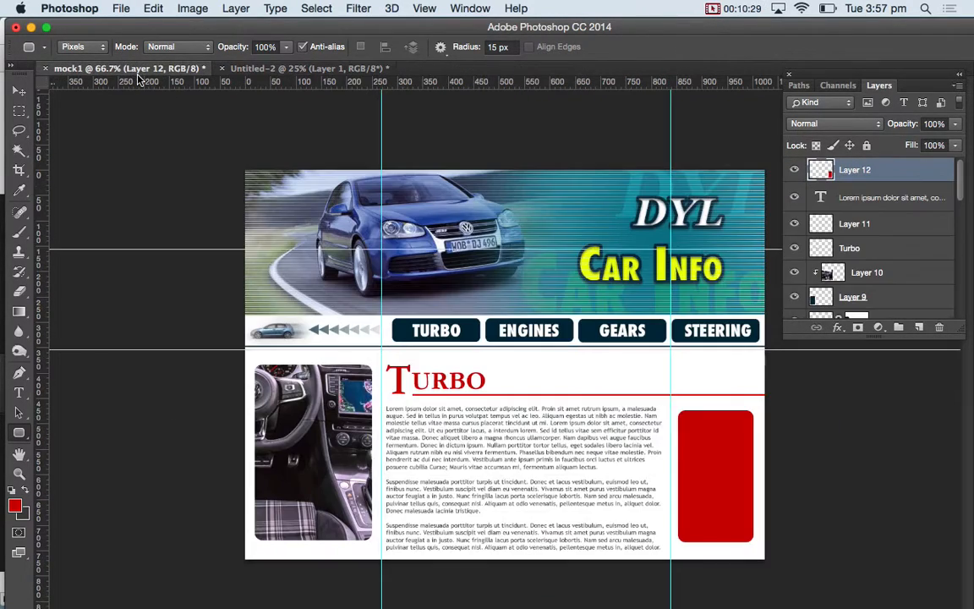
{"action": "key", "text": "super+v"}
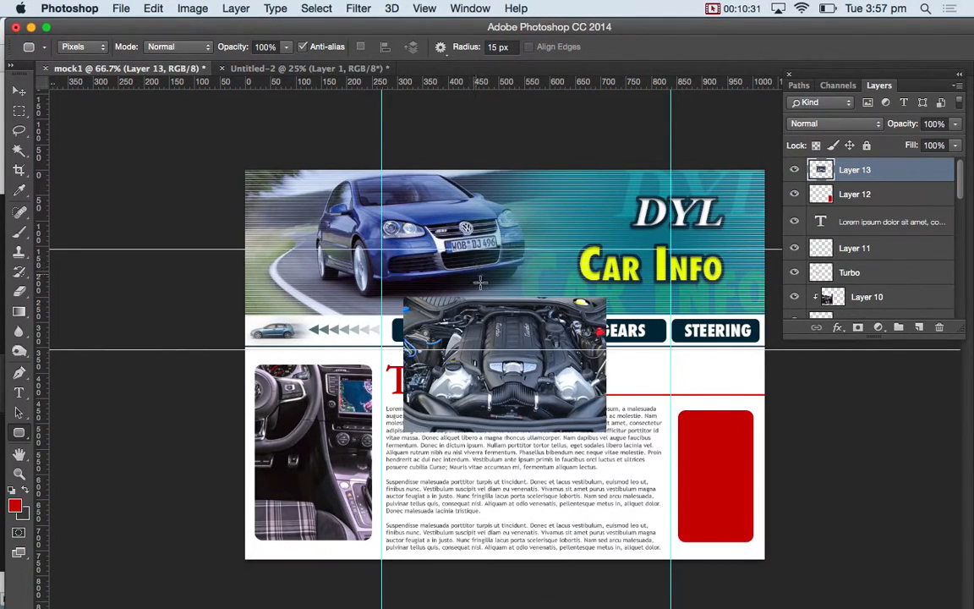
{"action": "key", "text": "v"}
{"action": "left_click_drag", "start_coordinate": [456, 340], "coordinate": [712, 499]}
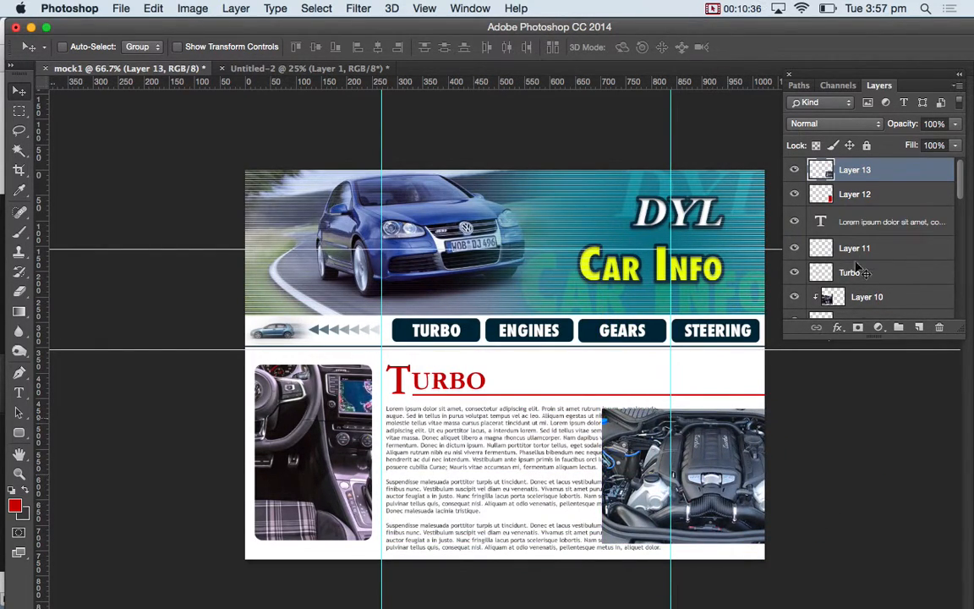
Clip the engine photo to the red rounded rectangle with a clipping mask and hide the guides
{"action": "right_click", "coordinate": [859, 174]}
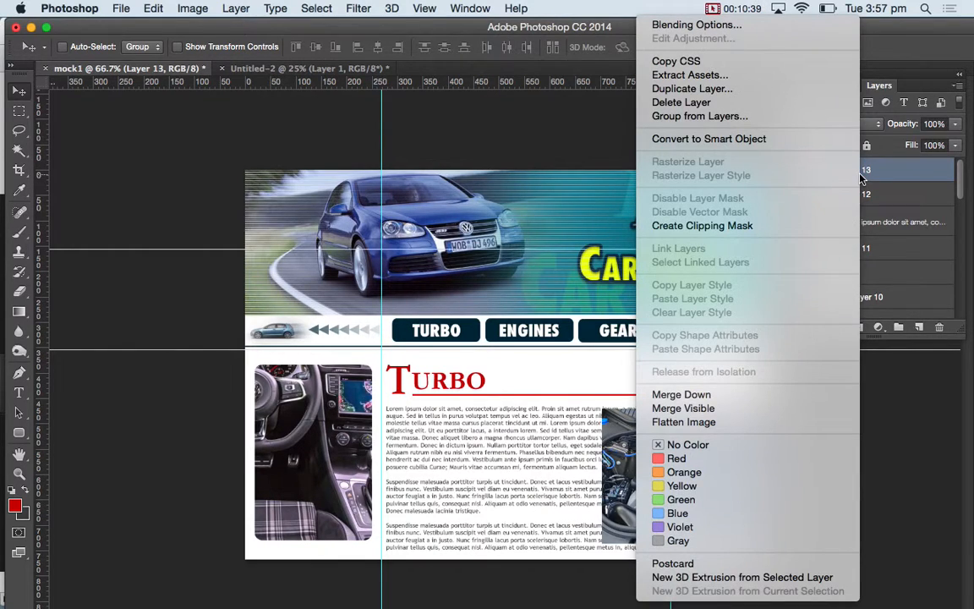
{"action": "left_click", "coordinate": [764, 226]}
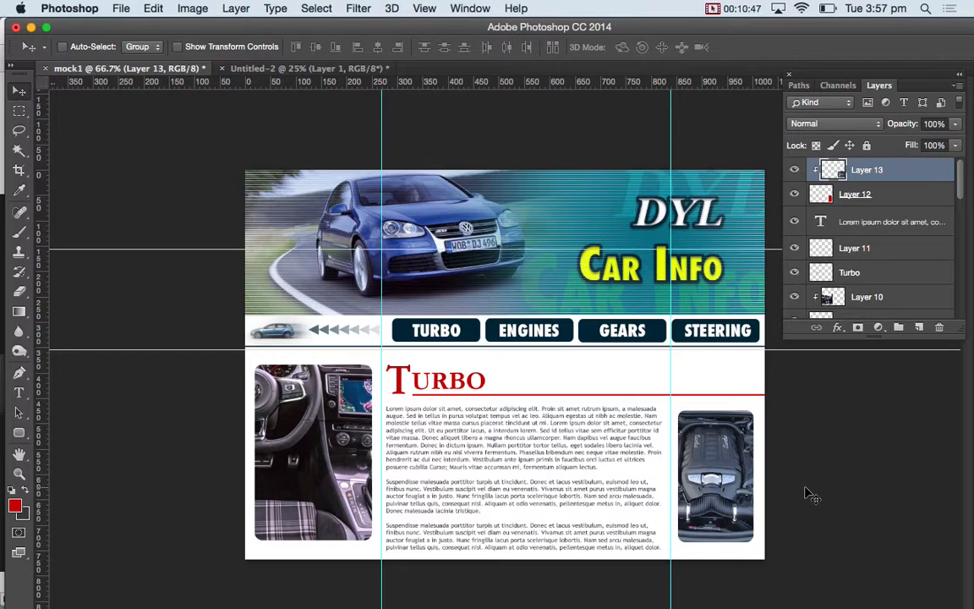
{"action": "key", "text": "super+semicolon"}
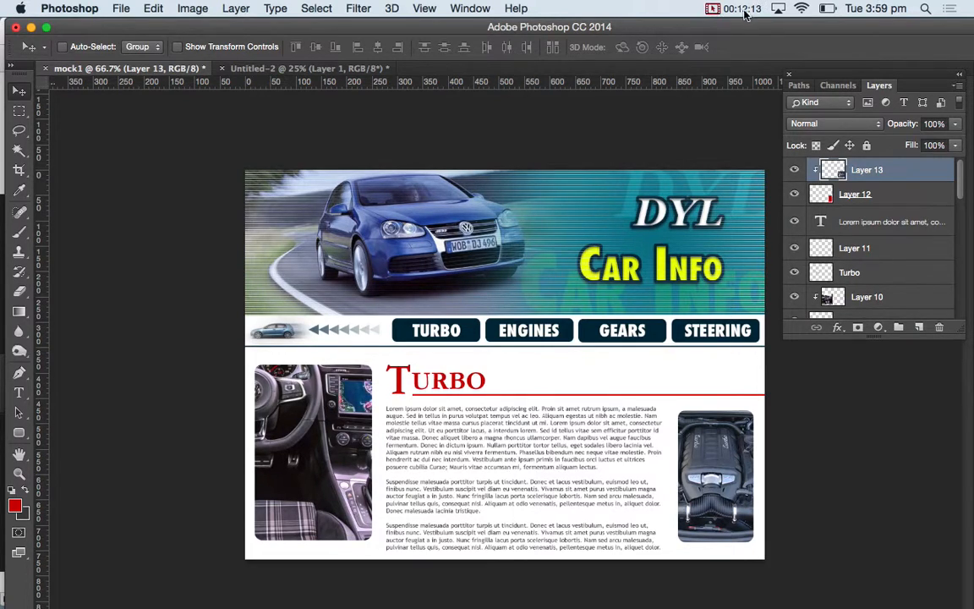
{"action": "left_click", "coordinate": [744, 10]}
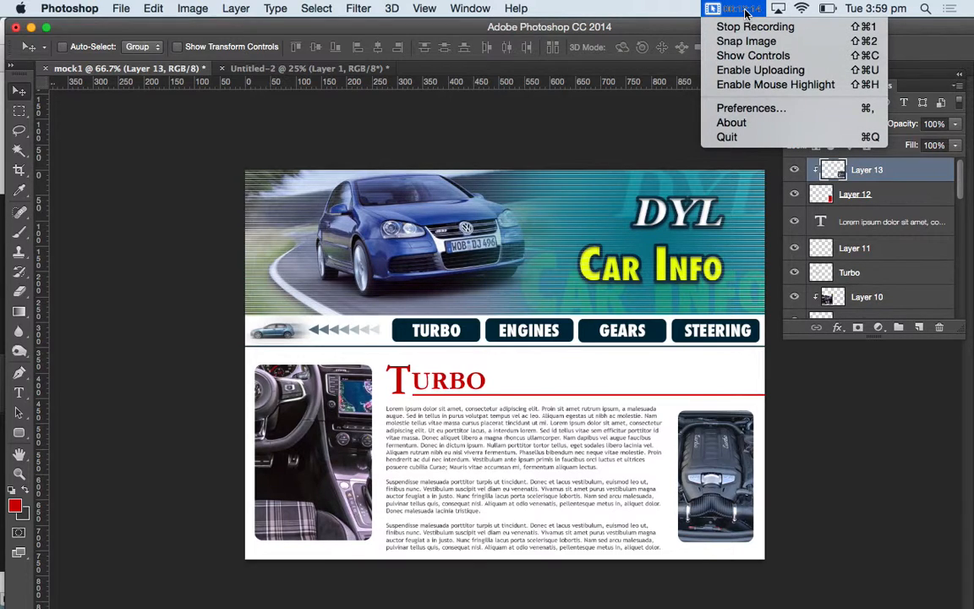
{"action": "left_click", "coordinate": [744, 26]}
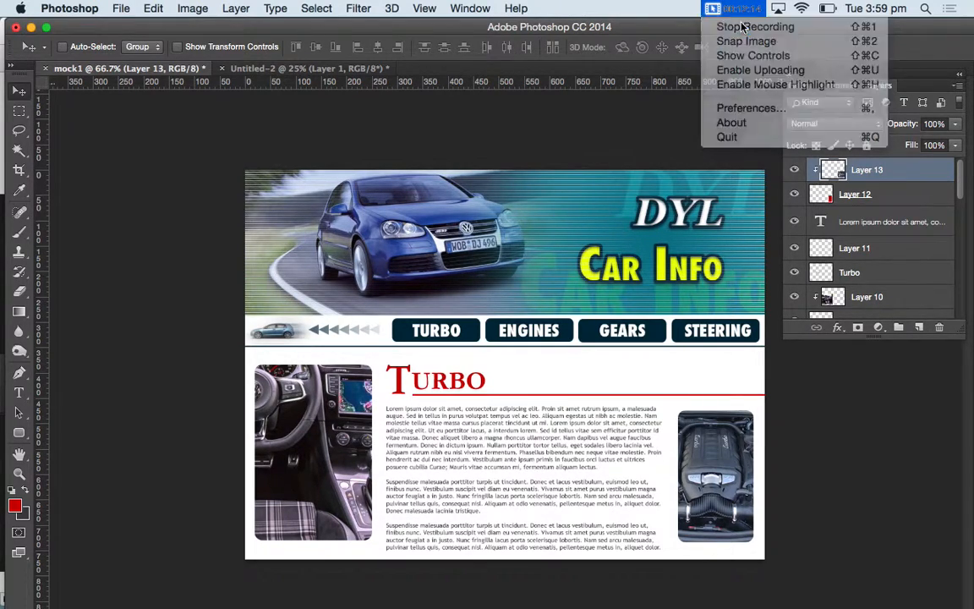